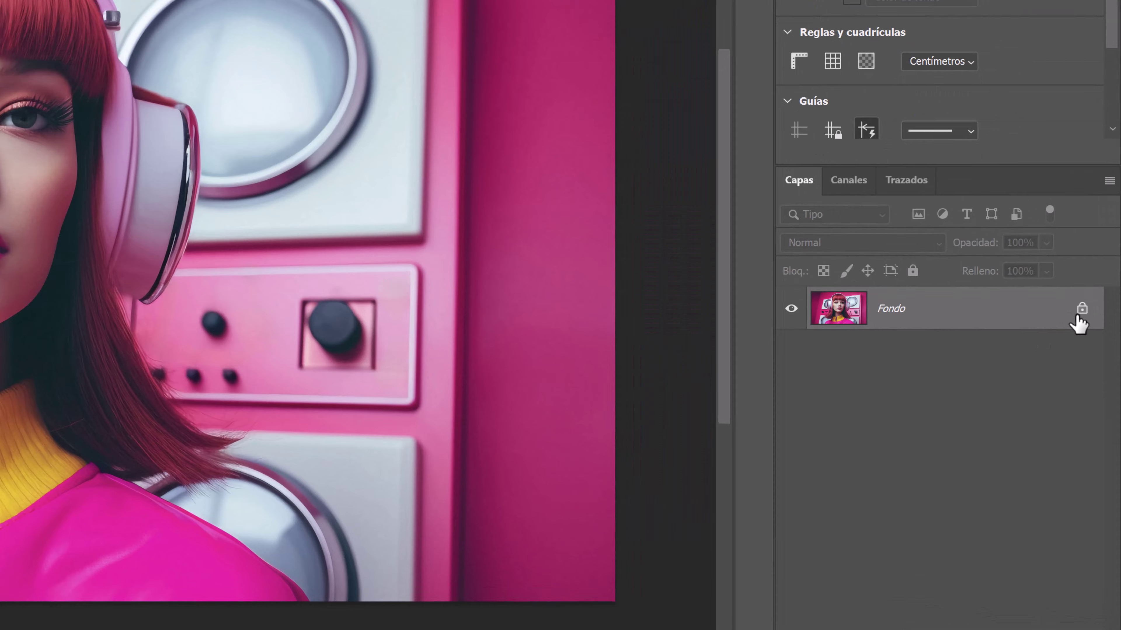
Unlock the Fondo layer and convert it to a smart object named Imagen Aqui.
{"action": "left_click", "coordinate": [1081, 309]}
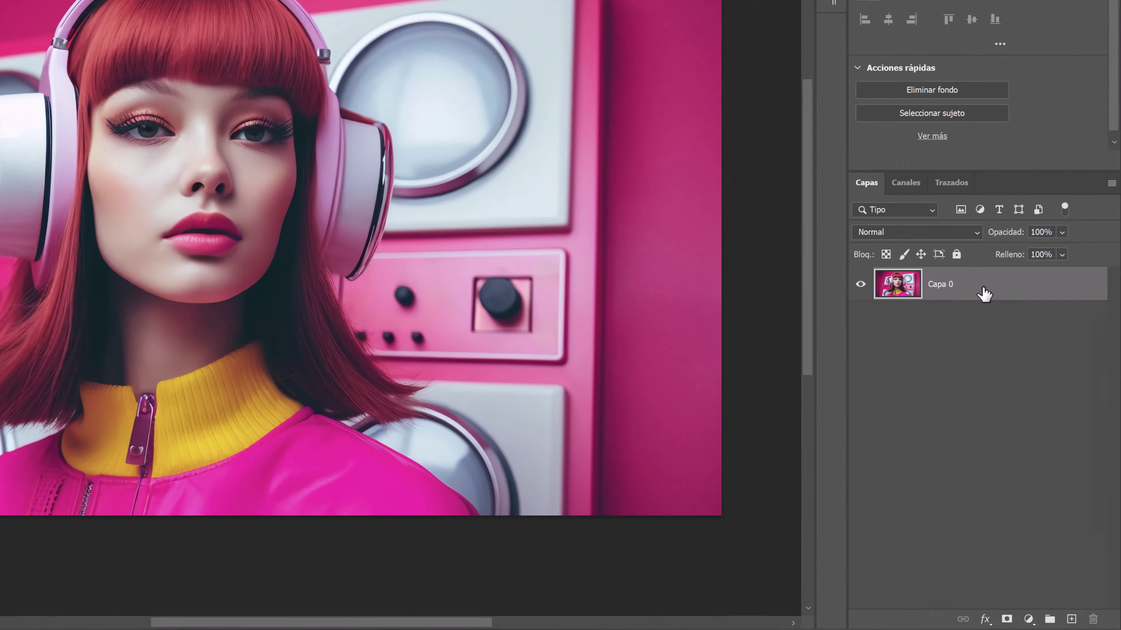
{"action": "right_click", "coordinate": [1021, 383]}
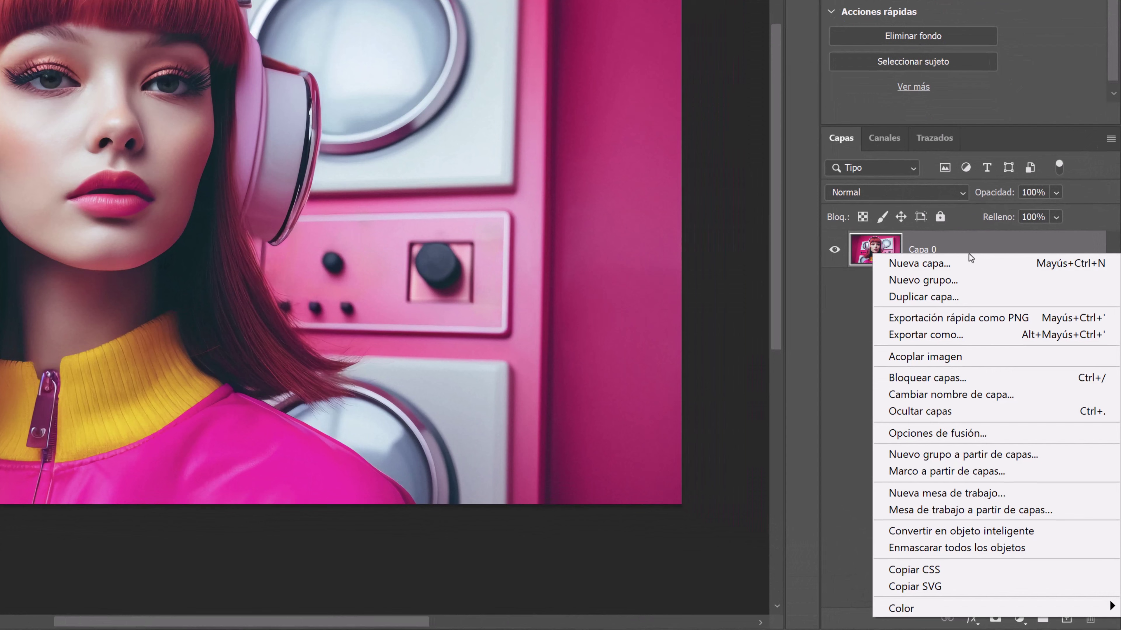
{"action": "left_click", "coordinate": [1053, 533]}
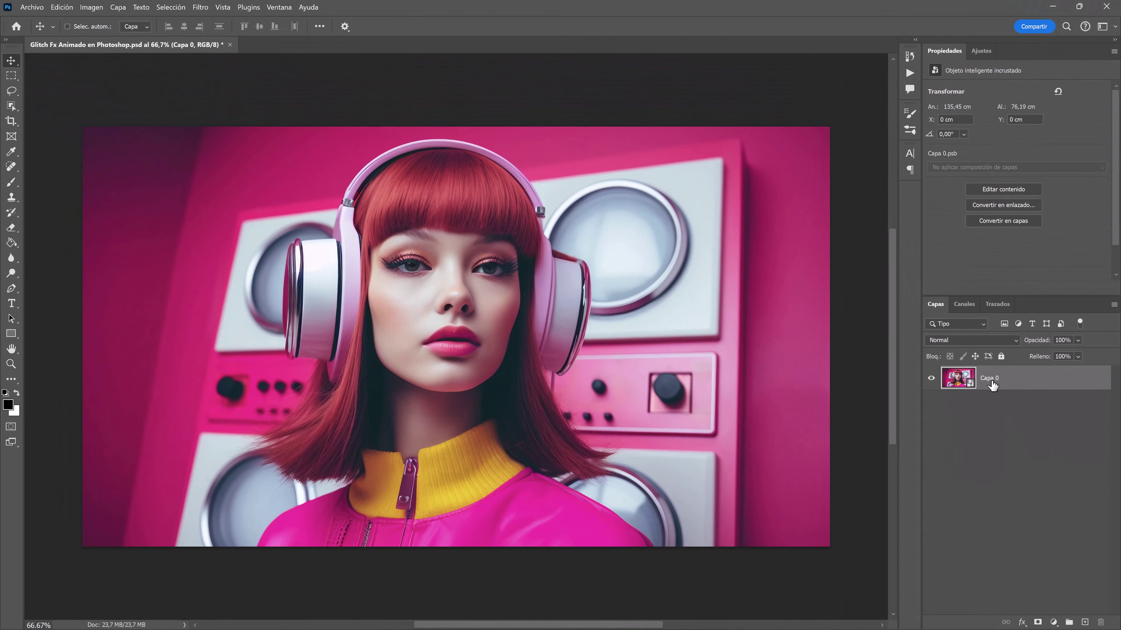
{"action": "double_click", "coordinate": [1015, 379]}
{"action": "type", "text": "Imagen Aqui"}
{"action": "key", "text": "Return"}
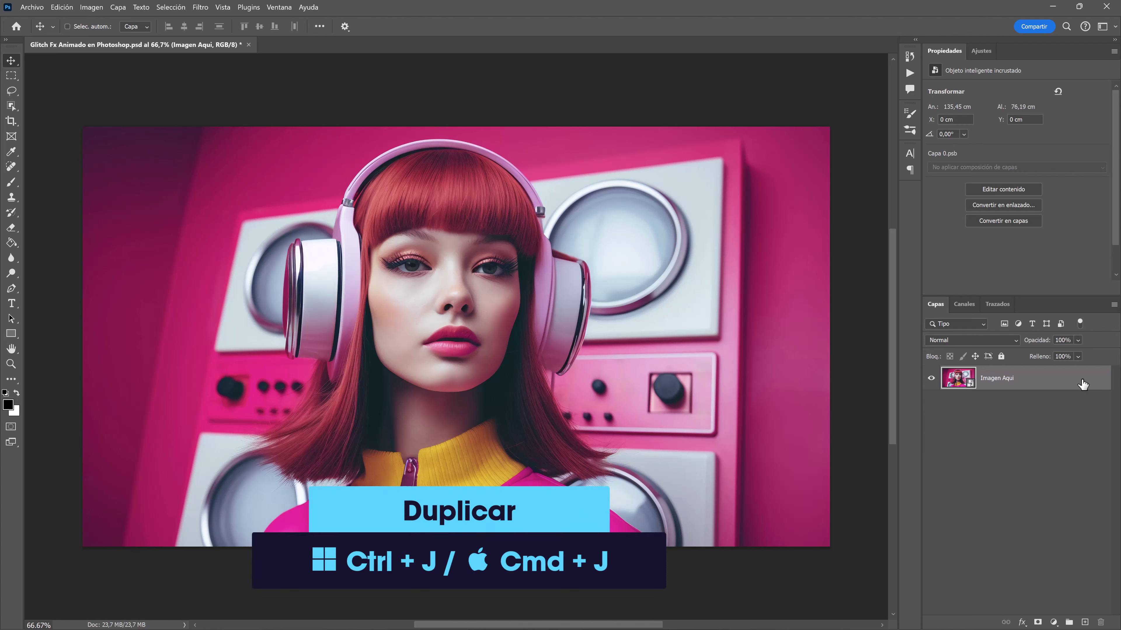
Duplicate Imagen Aqui and begin renaming the copy Viento R.
{"action": "key", "text": "ctrl+j"}
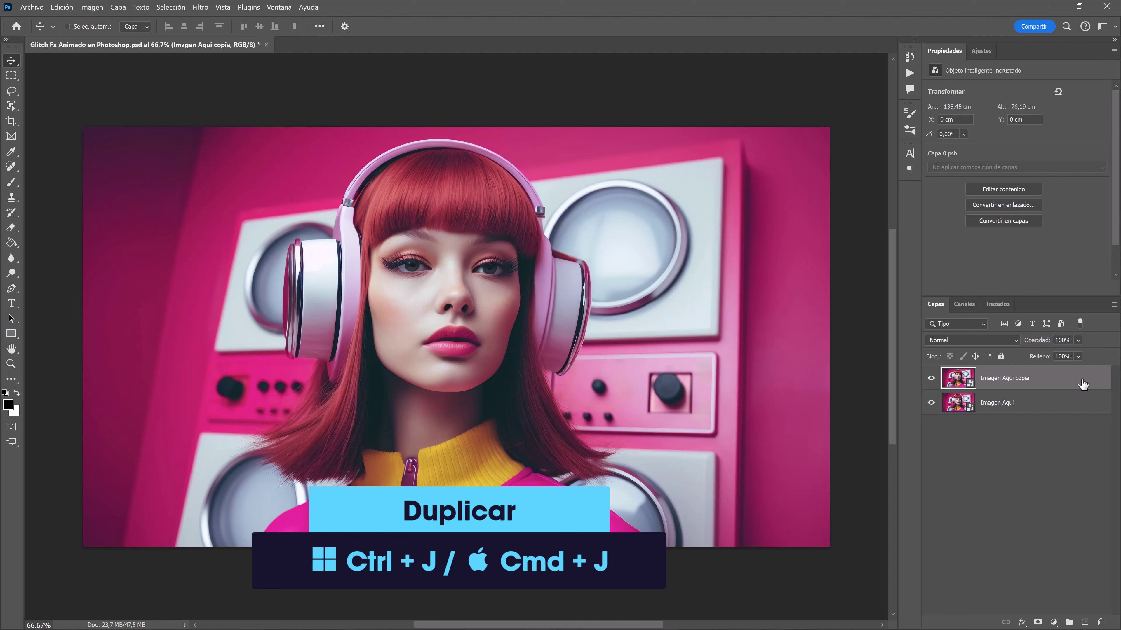
{"action": "double_click", "coordinate": [1014, 378]}
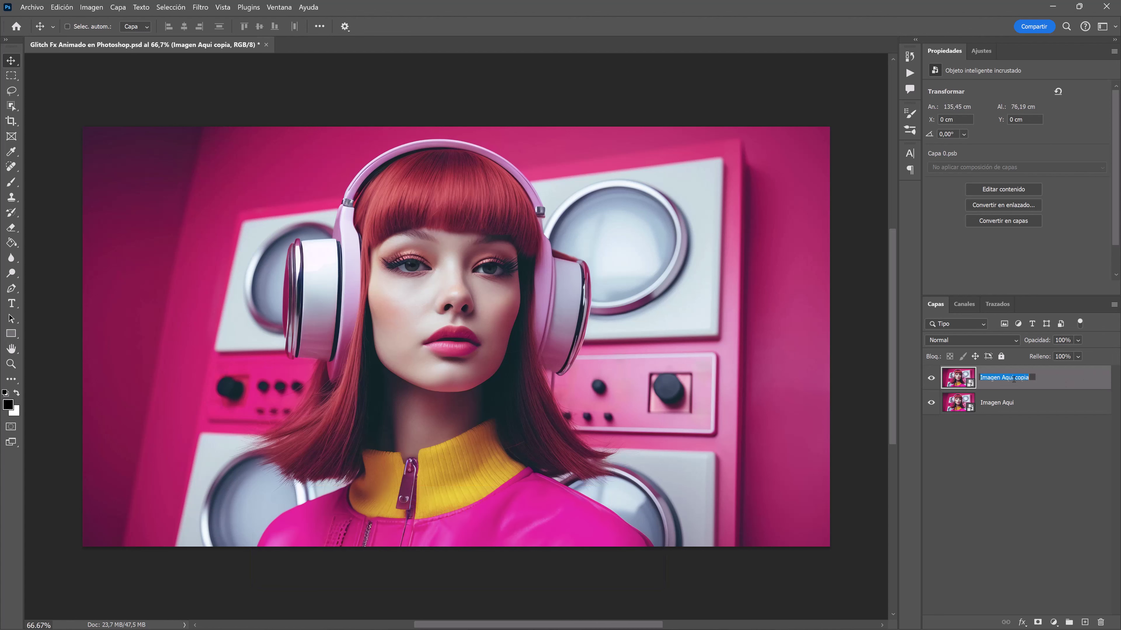
{"action": "type", "text": "Viento R"}
Confirm the Viento R name and apply a Trémulo Viento filter blowing from the right.
{"action": "key", "text": "Return"}
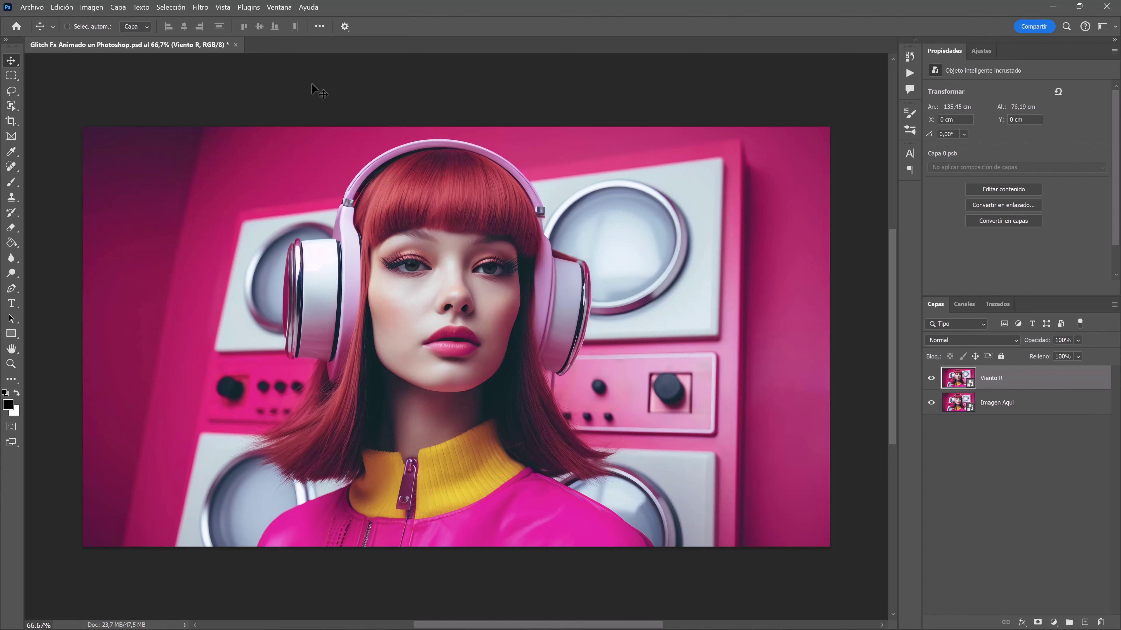
{"action": "left_click", "coordinate": [202, 8]}
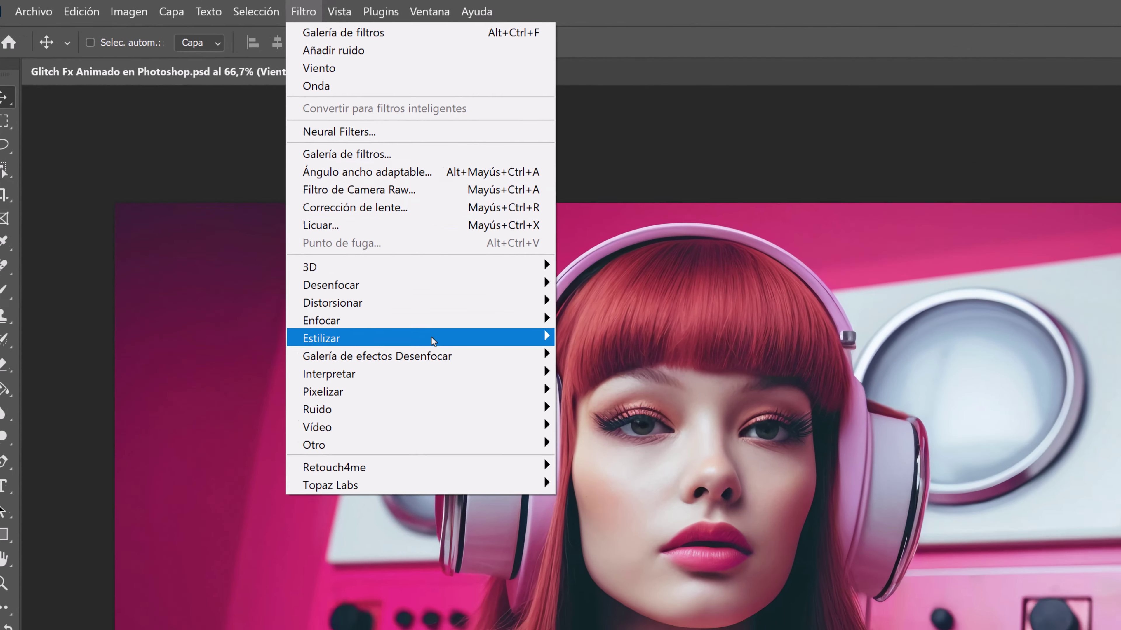
{"action": "mouse_move", "coordinate": [286, 321]}
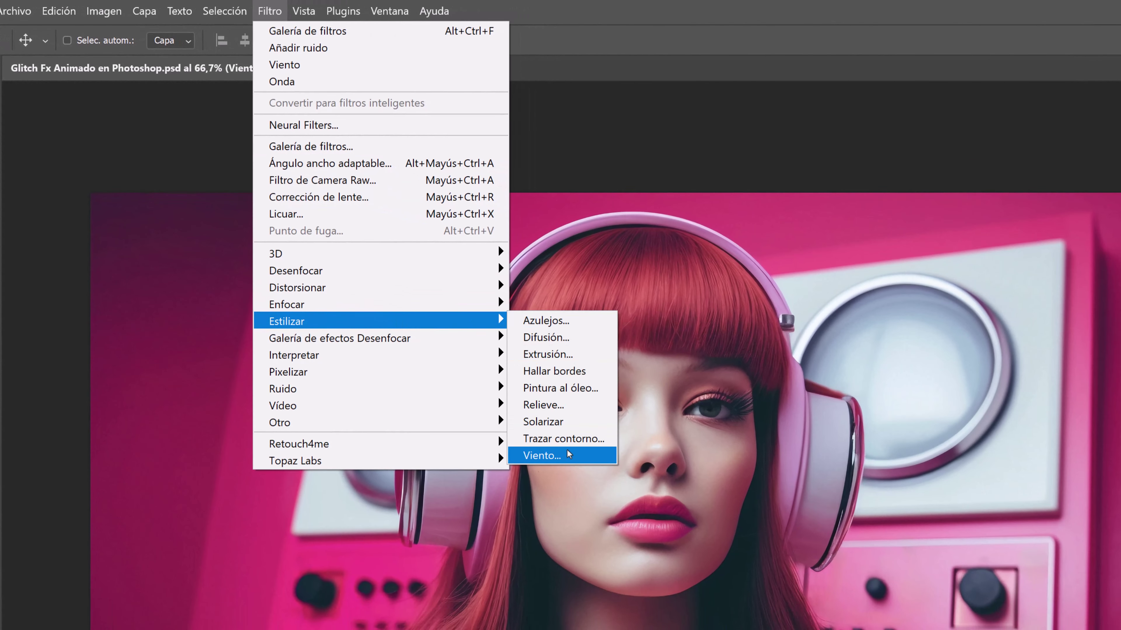
{"action": "left_click", "coordinate": [571, 456]}
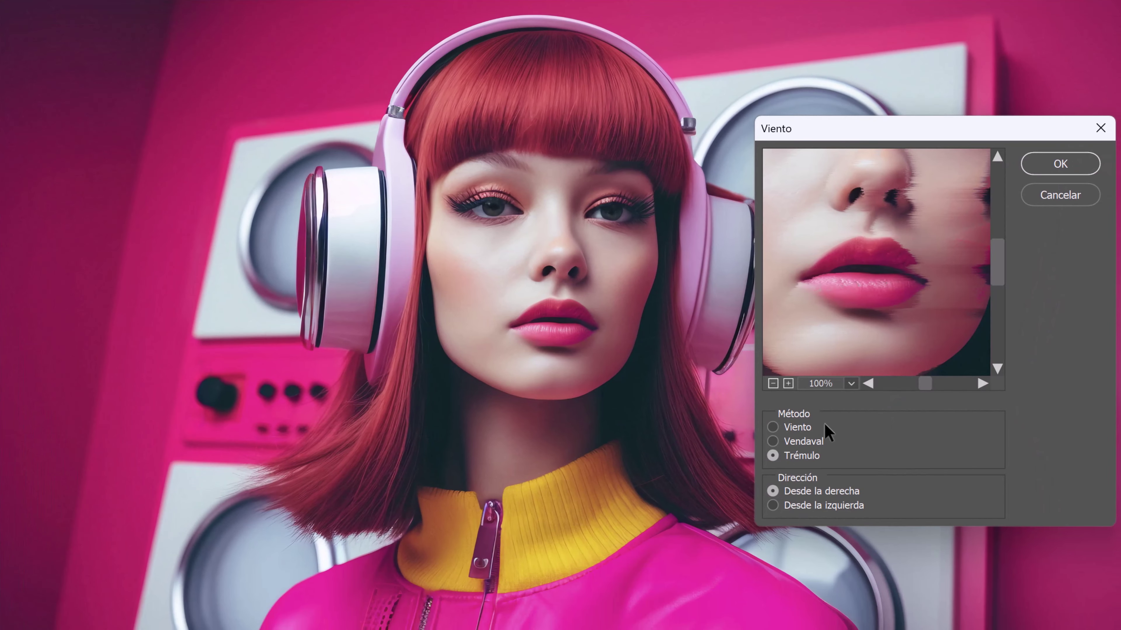
{"action": "left_click", "coordinate": [798, 427]}
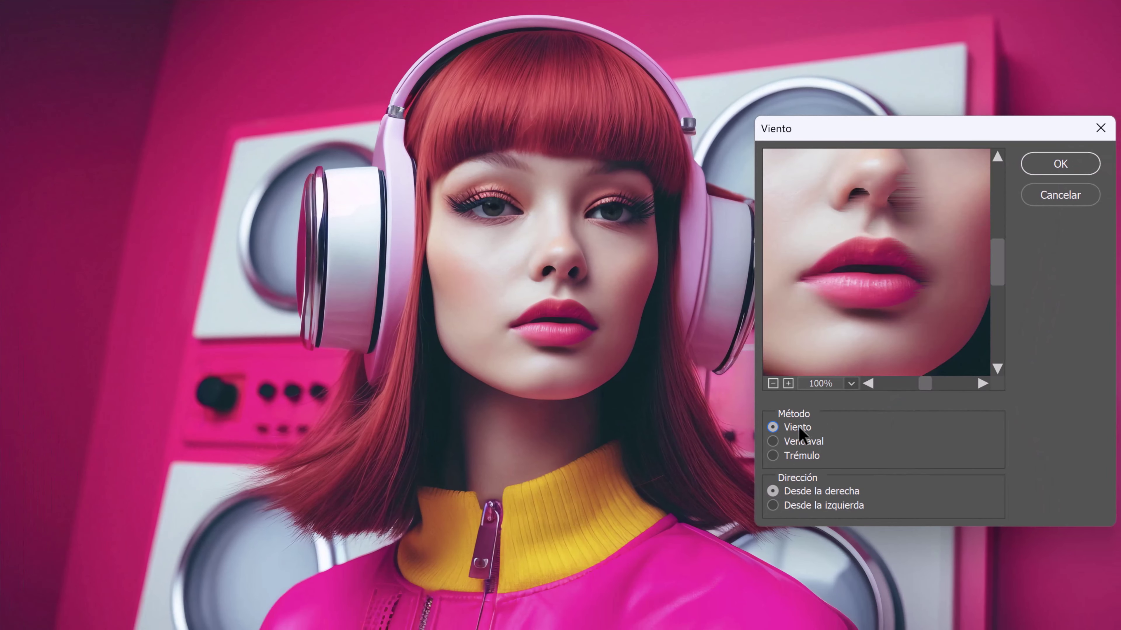
{"action": "left_click", "coordinate": [800, 443]}
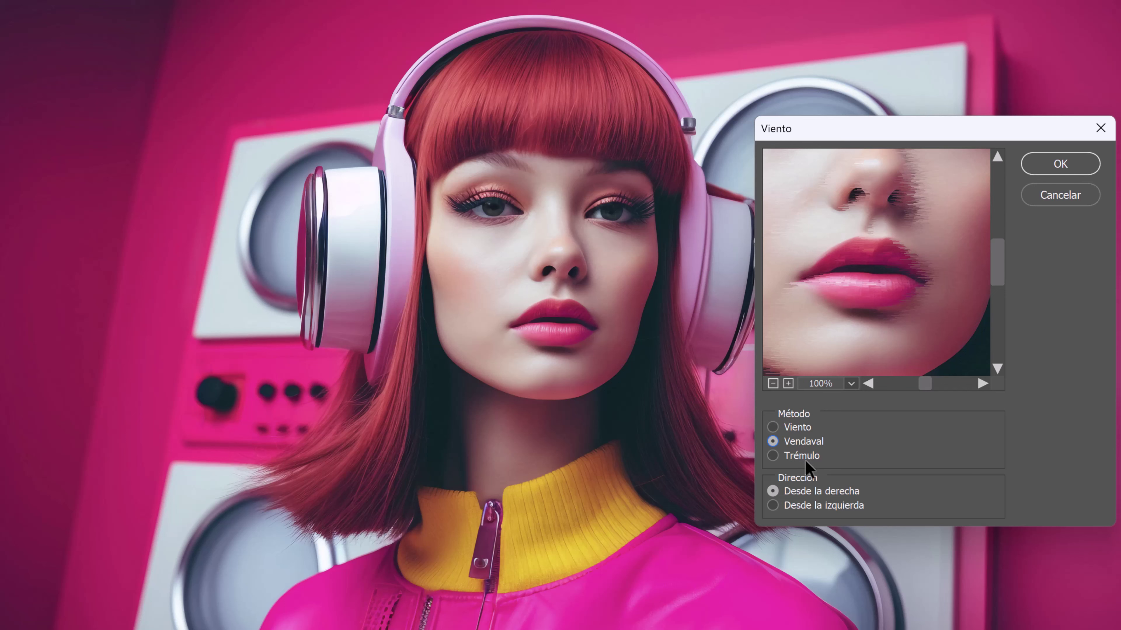
{"action": "left_click", "coordinate": [804, 457]}
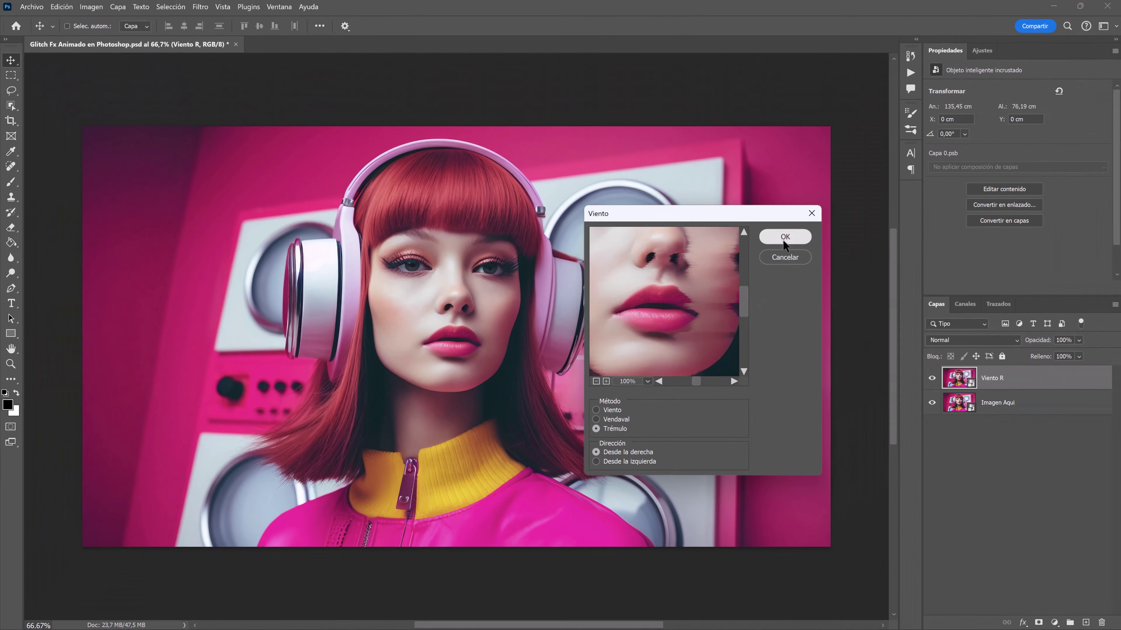
{"action": "left_click", "coordinate": [784, 237]}
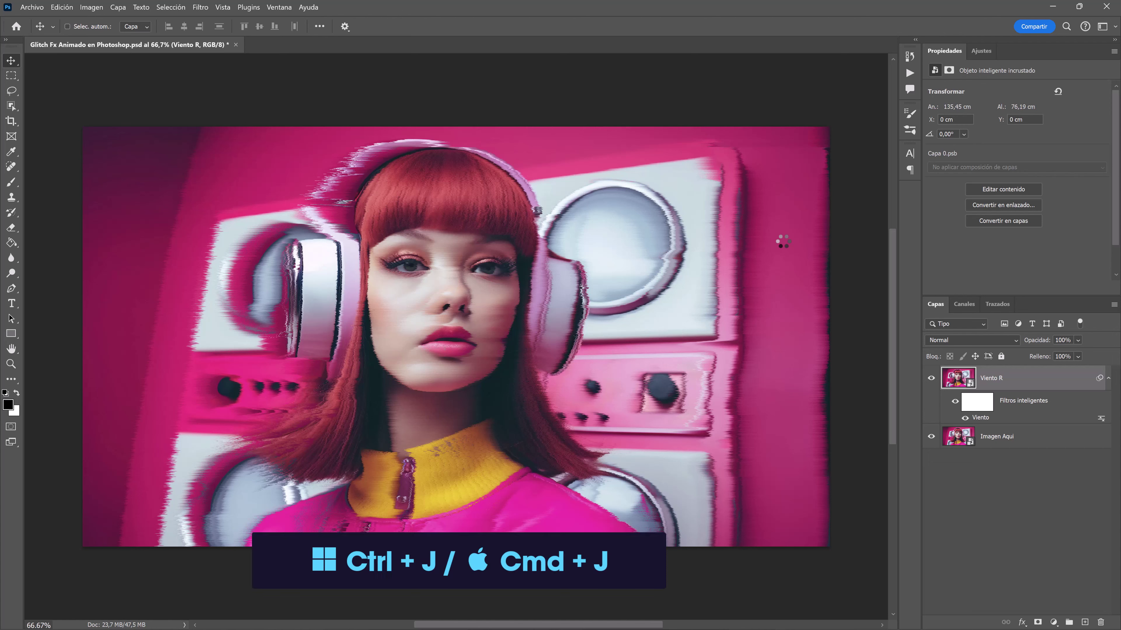
Duplicate Viento R and rename the copy Viento L.
{"action": "key", "text": "ctrl+j"}
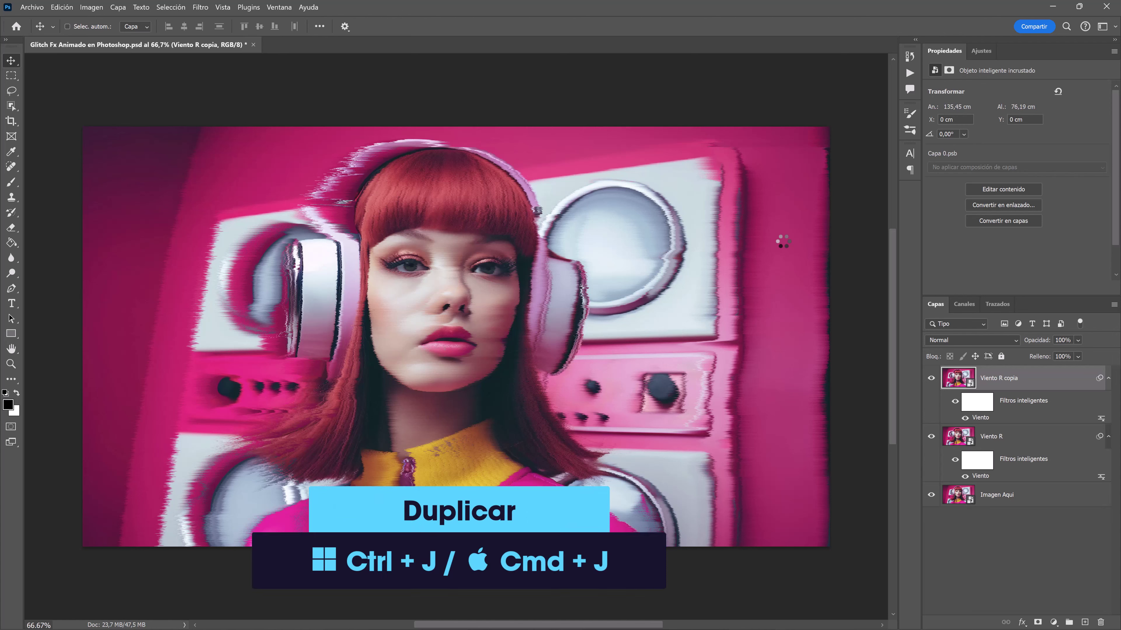
{"action": "double_click", "coordinate": [998, 378]}
{"action": "left_click_drag", "start_coordinate": [998, 378], "coordinate": [1041, 381]}
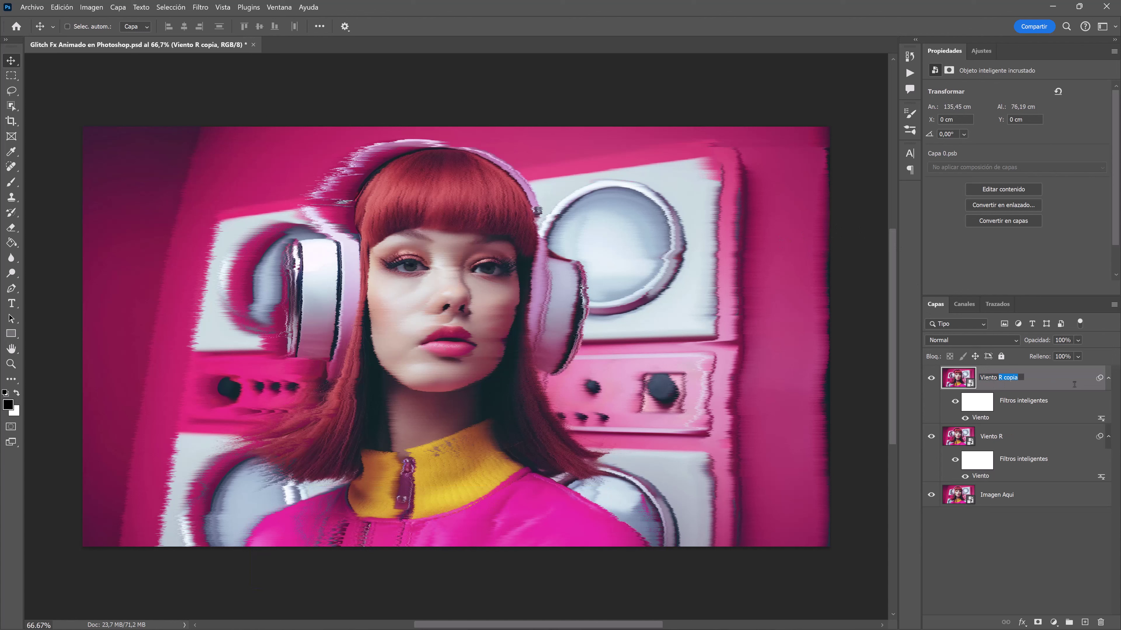
{"action": "type", "text": "L"}
{"action": "key", "text": "Return"}
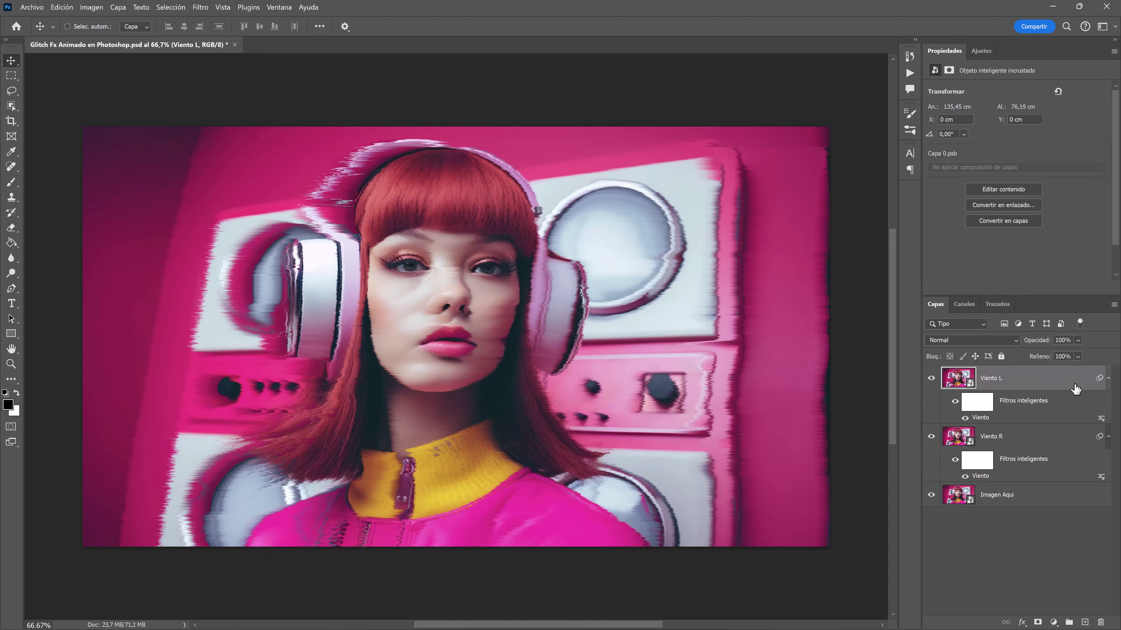
Change Viento L's wind filter to blow from the left and collapse its filter list.
{"action": "double_click", "coordinate": [981, 417]}
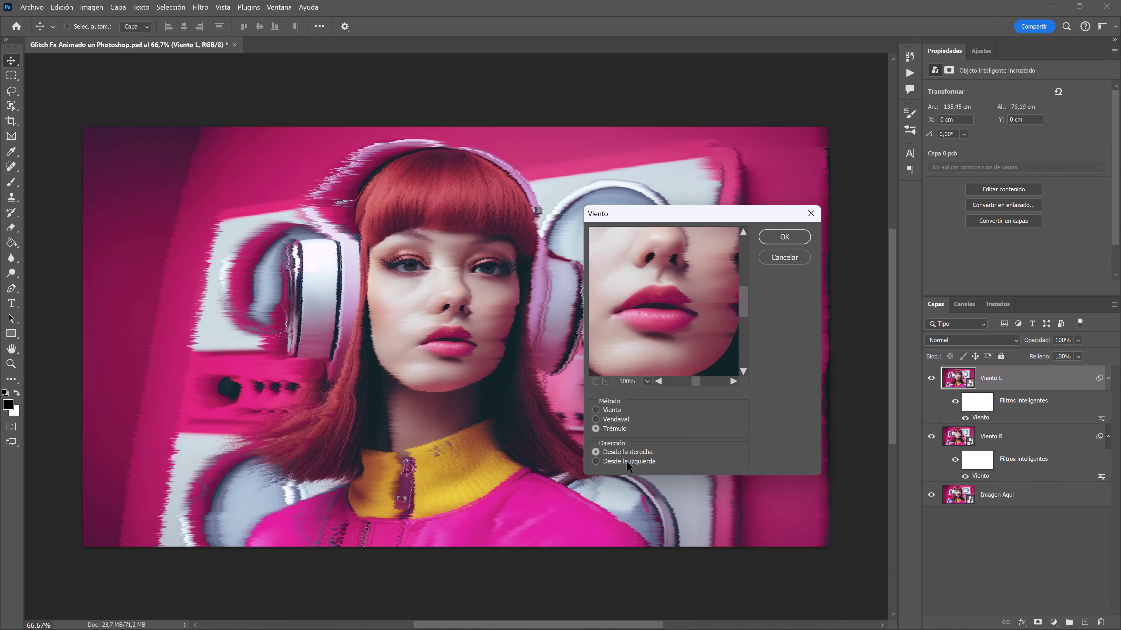
{"action": "left_click", "coordinate": [618, 461]}
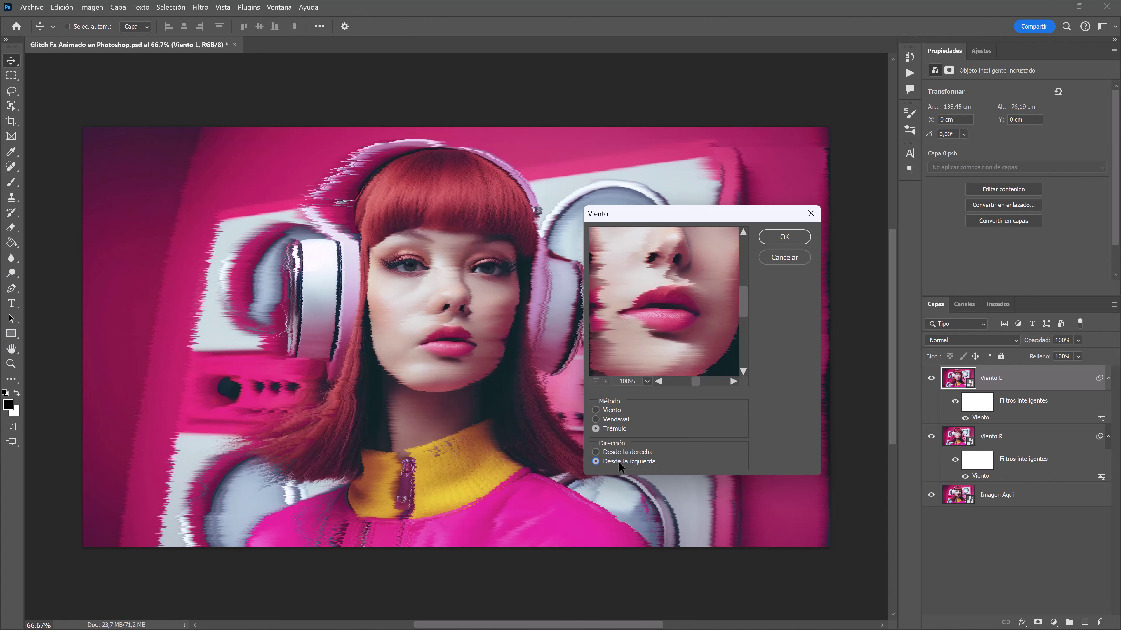
{"action": "left_click", "coordinate": [784, 237]}
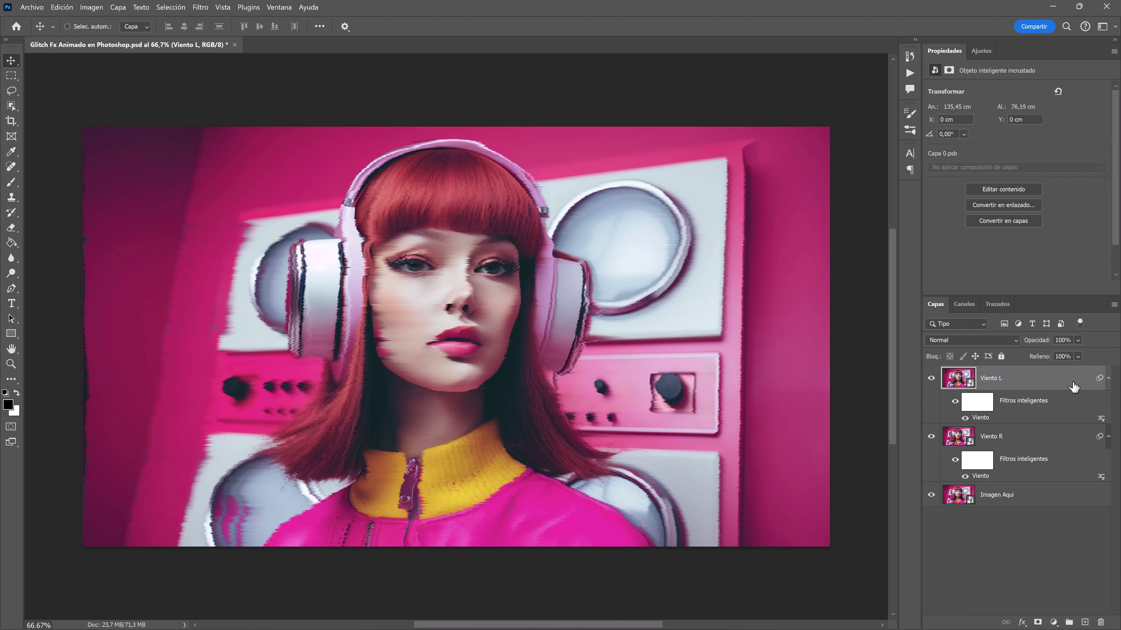
{"action": "left_click", "coordinate": [1107, 378]}
Hide the Viento L and Viento R layers and select Imagen Aqui.
{"action": "left_click", "coordinate": [1108, 403]}
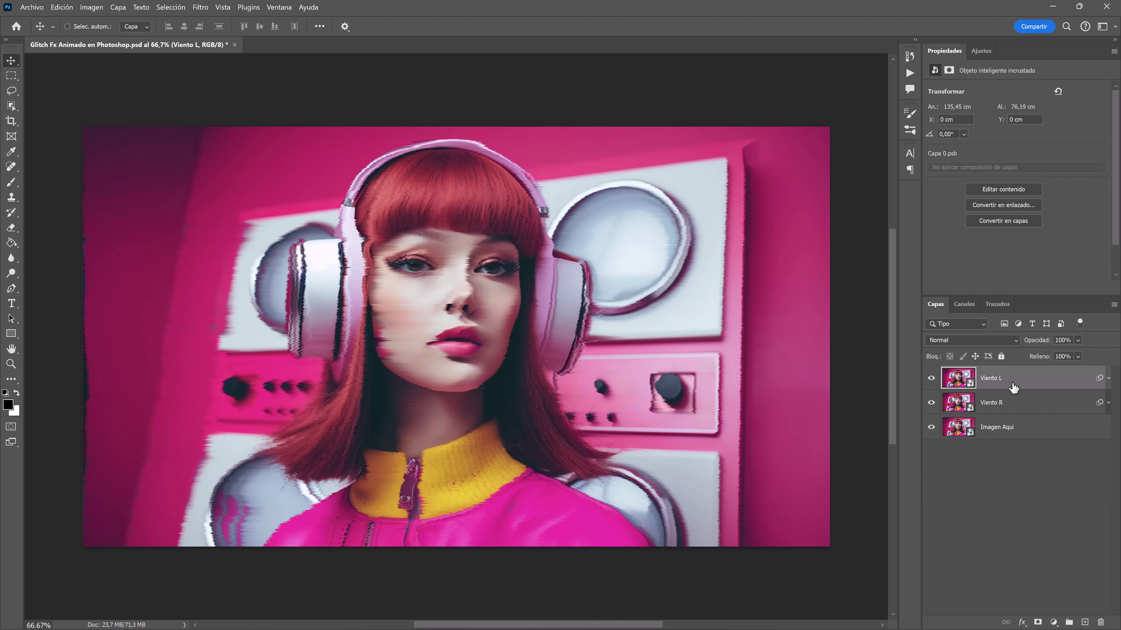
{"action": "left_click", "coordinate": [931, 378]}
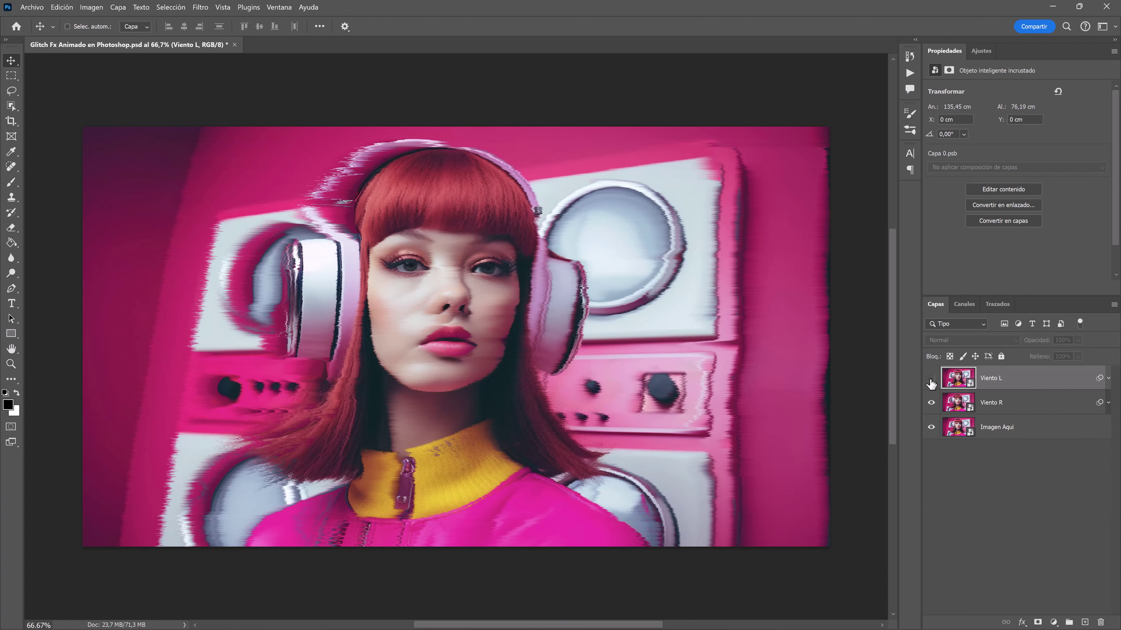
{"action": "left_click", "coordinate": [932, 402]}
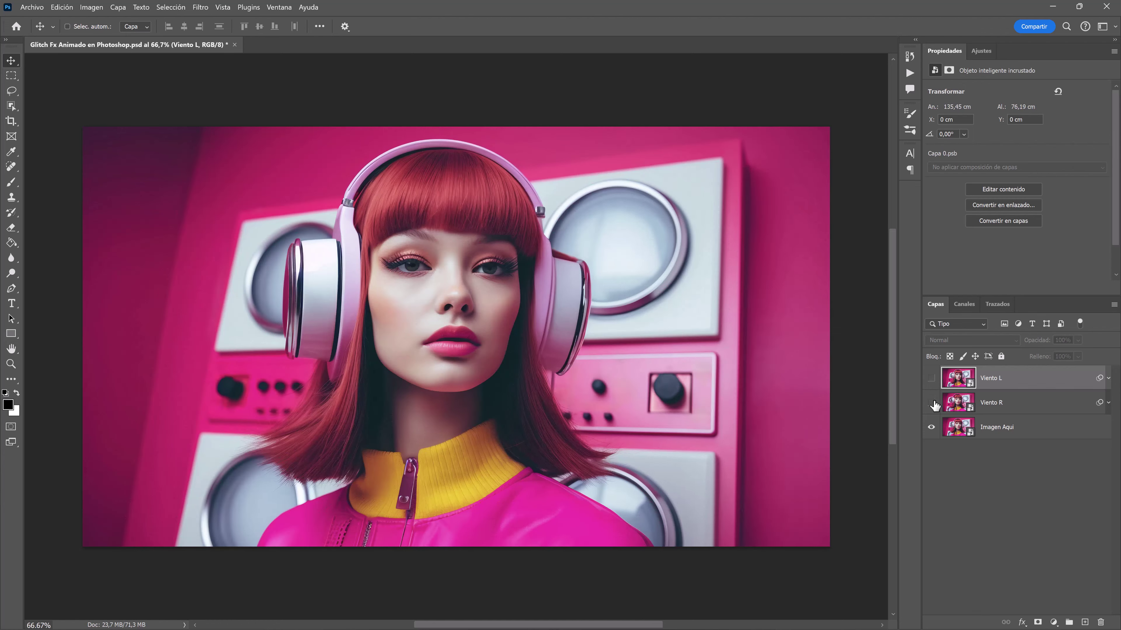
{"action": "left_click", "coordinate": [1038, 432]}
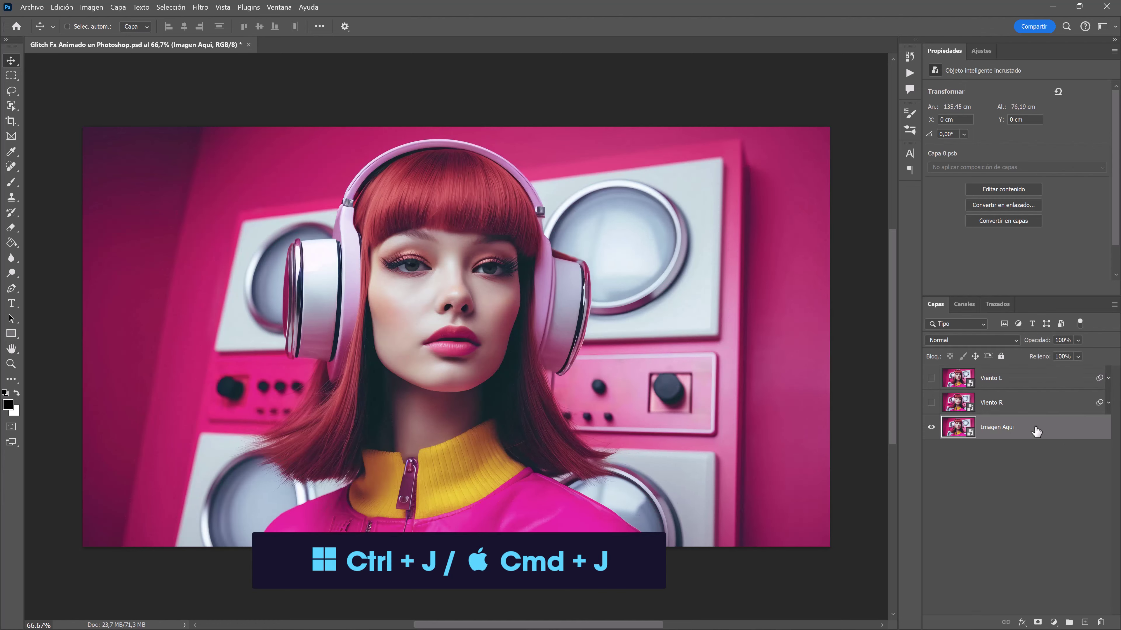
Put a top-of-stack copy of Imagen Aqui into a group named RGB, renaming the copy Base.
{"action": "key", "text": "ctrl+j"}
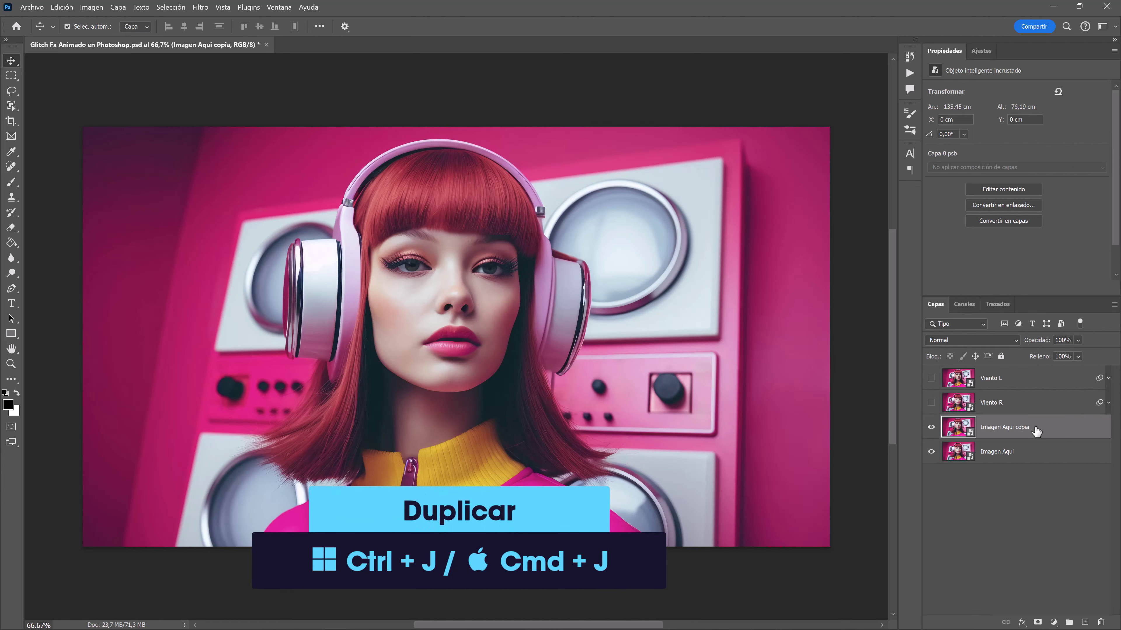
{"action": "left_click_drag", "start_coordinate": [1035, 432], "coordinate": [1019, 369]}
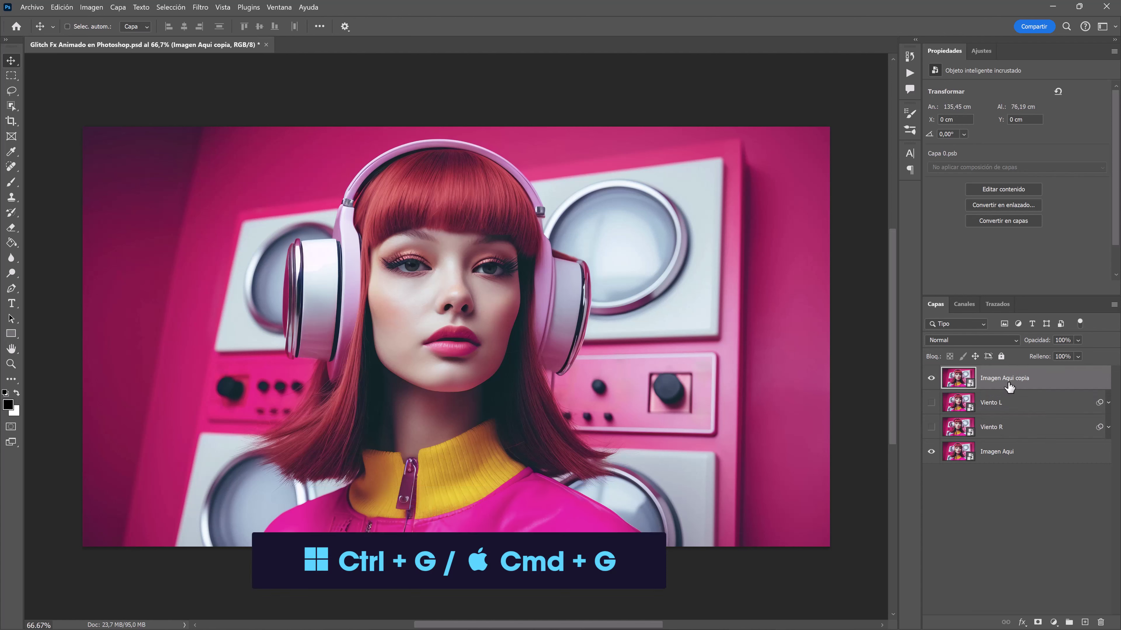
{"action": "key", "text": "ctrl+g"}
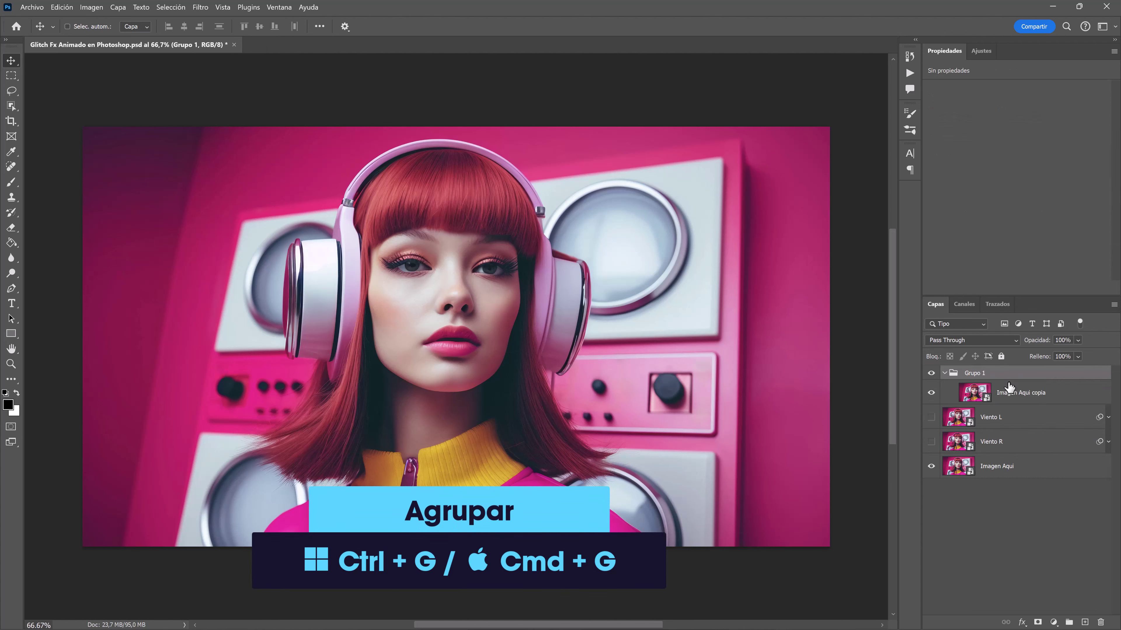
{"action": "double_click", "coordinate": [974, 373]}
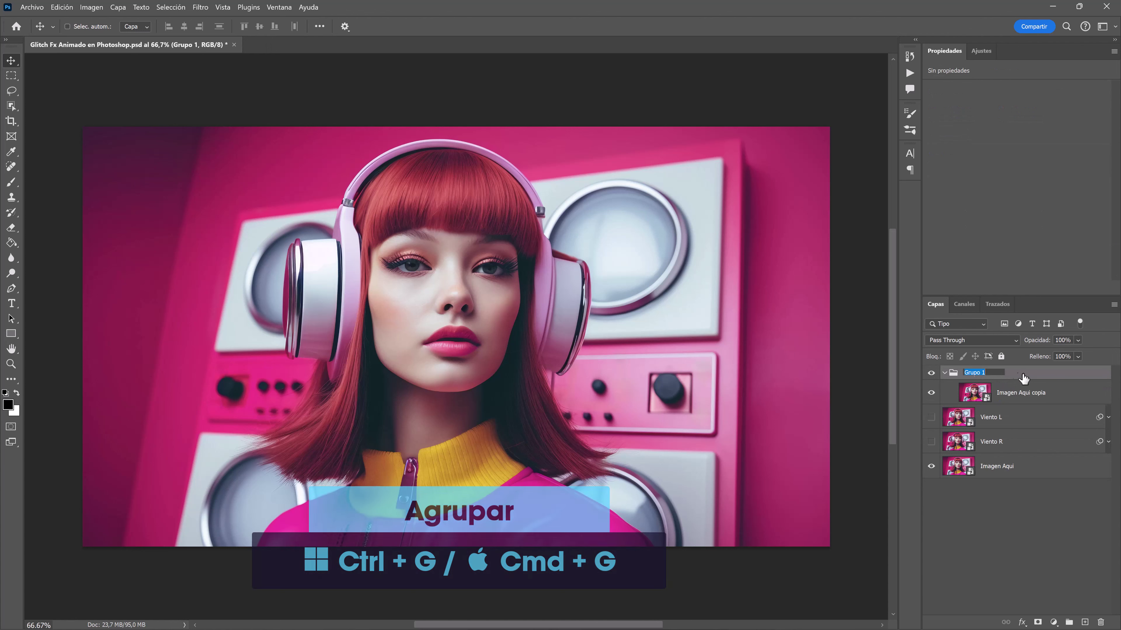
{"action": "type", "text": "RGB"}
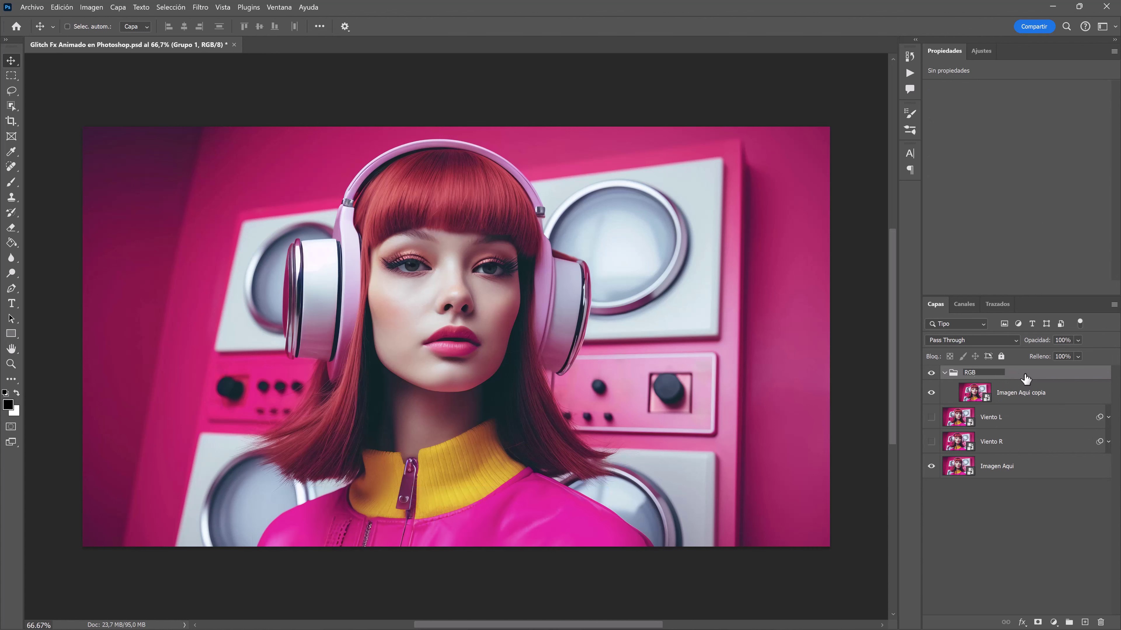
{"action": "key", "text": "Return"}
{"action": "double_click", "coordinate": [1002, 393]}
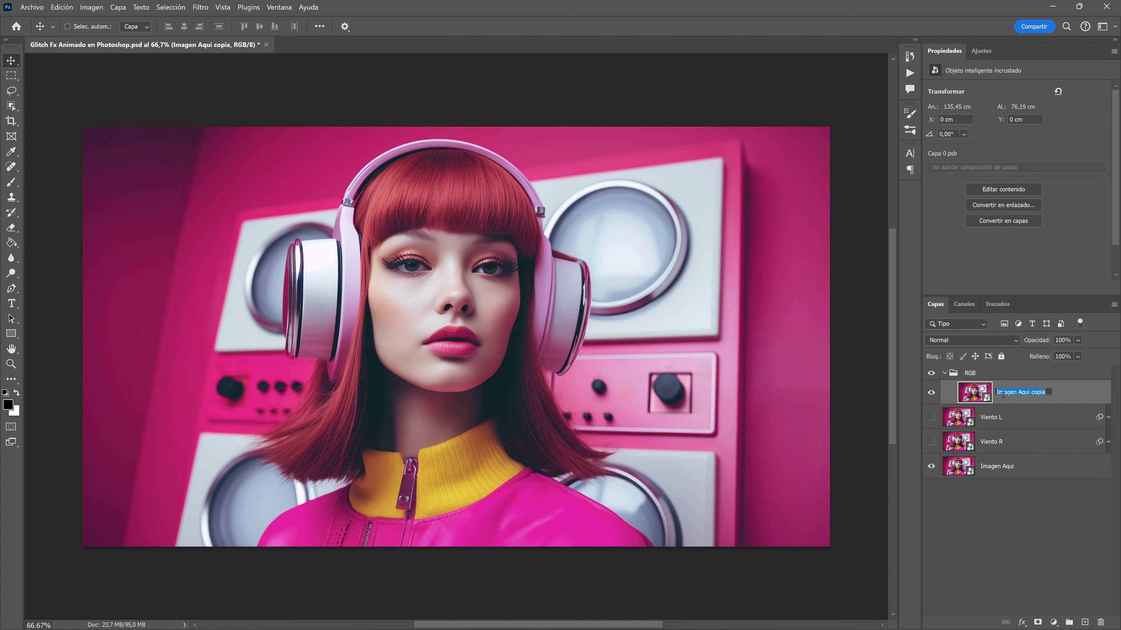
{"action": "type", "text": "Base"}
{"action": "key", "text": "Return"}
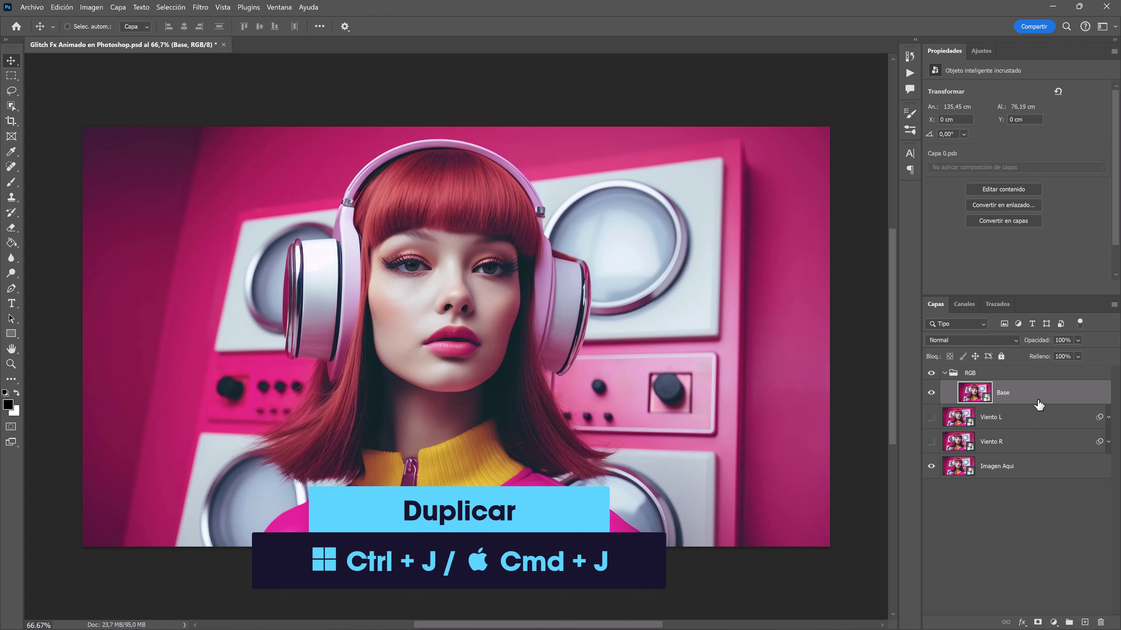
Duplicate Base and rename the copy RGB.
{"action": "key", "text": "ctrl+j"}
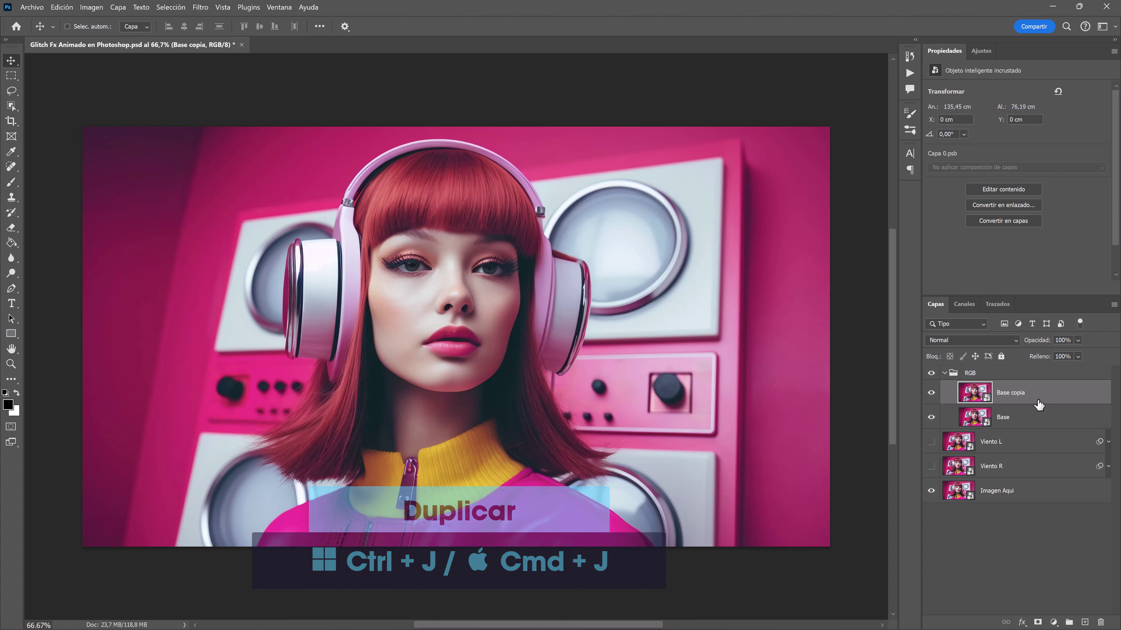
{"action": "double_click", "coordinate": [1014, 394]}
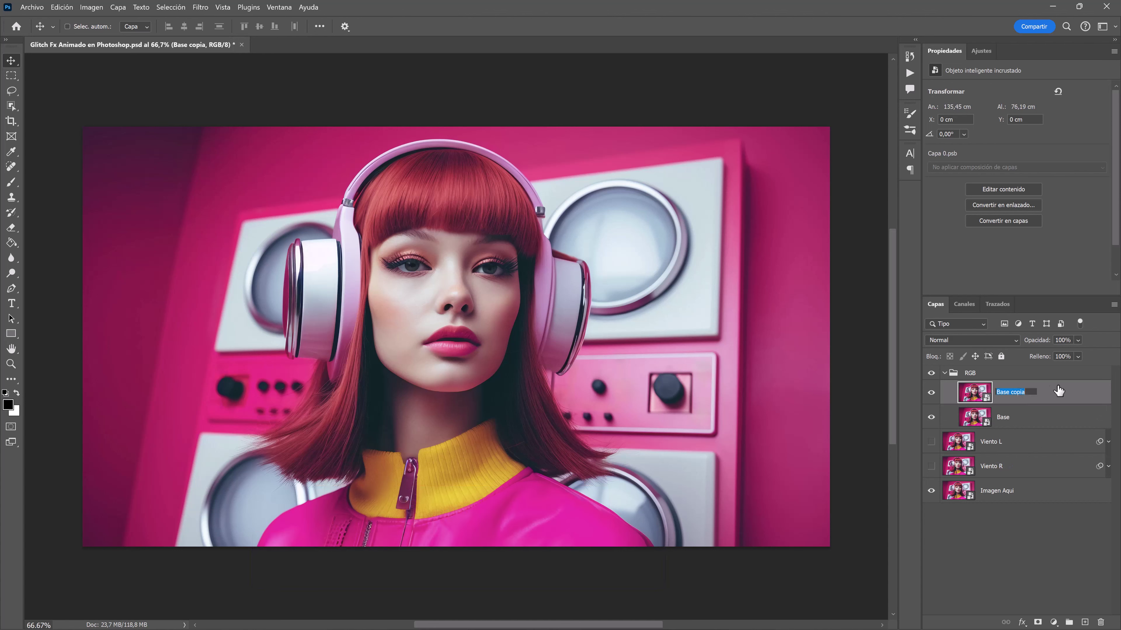
{"action": "type", "text": "RGB"}
{"action": "key", "text": "Return"}
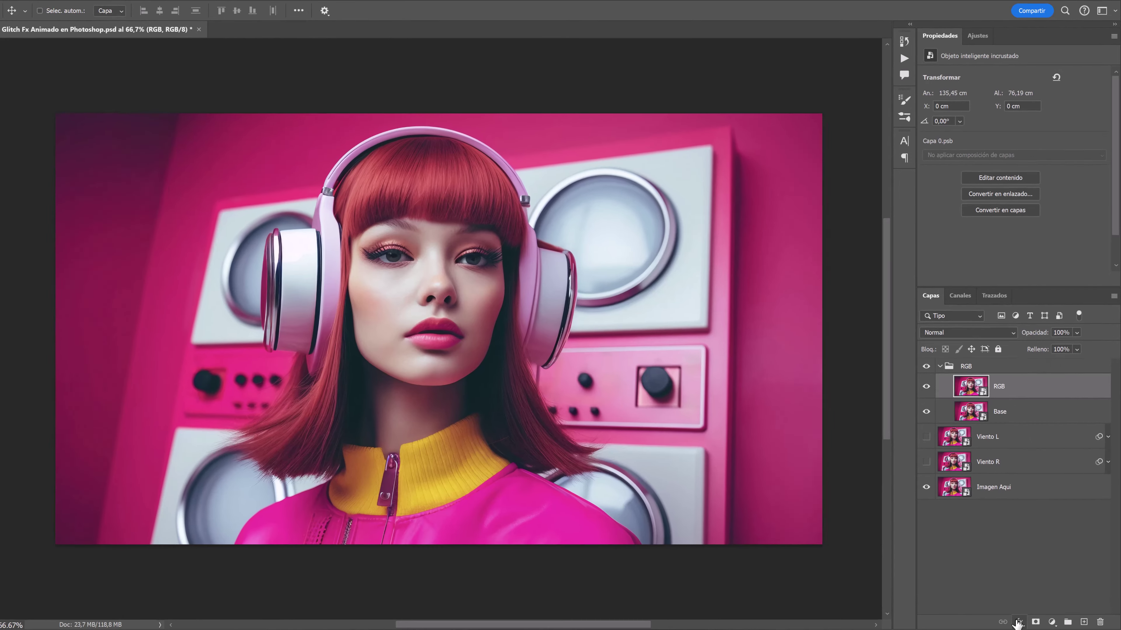
Uncheck the R and B channels in the RGB layer's blending options, leaving only green.
{"action": "left_click", "coordinate": [1022, 623]}
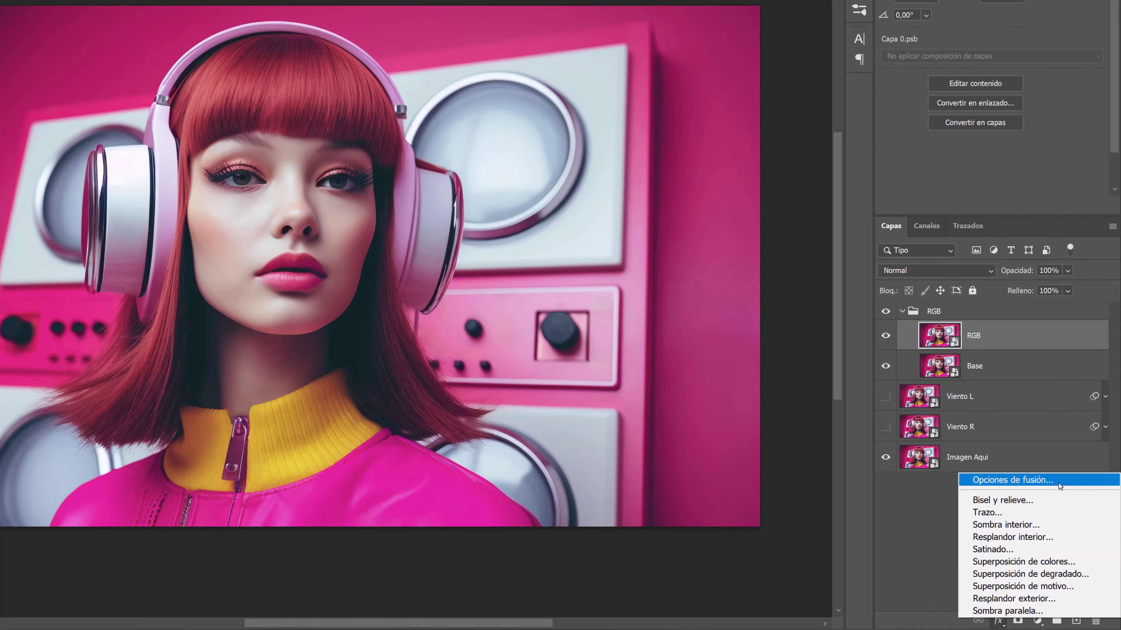
{"action": "left_click", "coordinate": [1059, 485]}
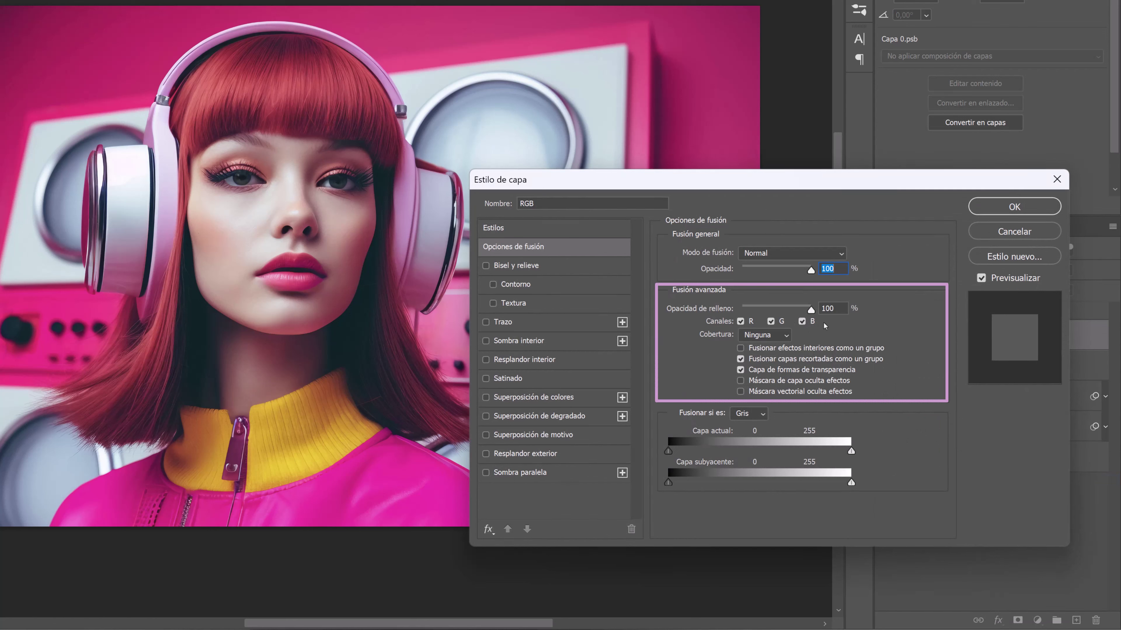
{"action": "left_click", "coordinate": [739, 321]}
{"action": "left_click", "coordinate": [801, 321]}
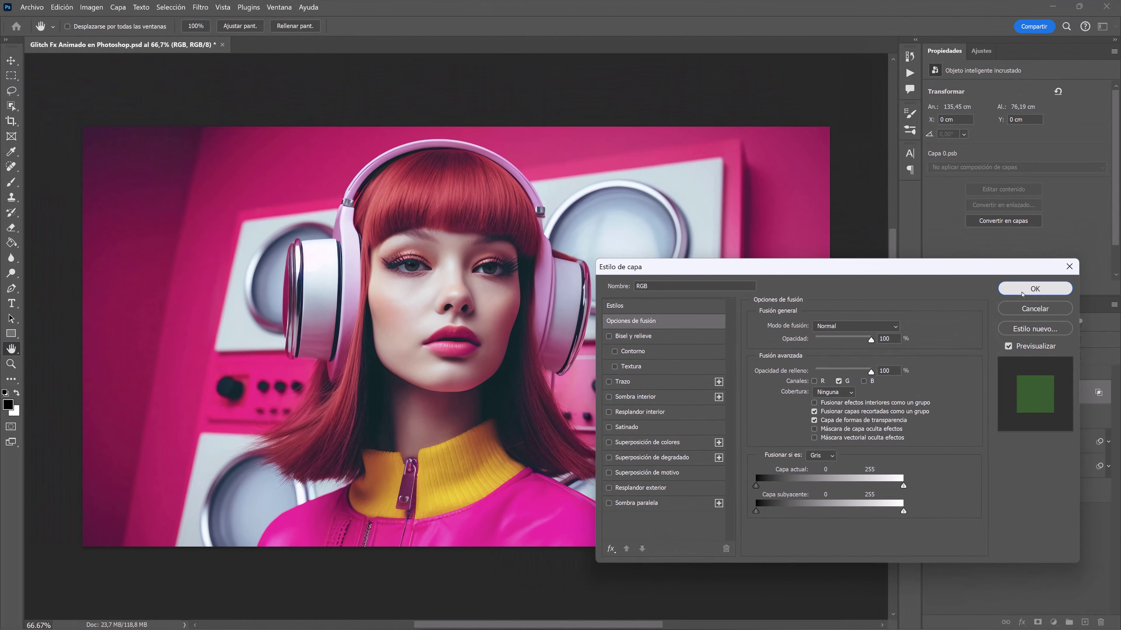
{"action": "left_click", "coordinate": [1021, 286]}
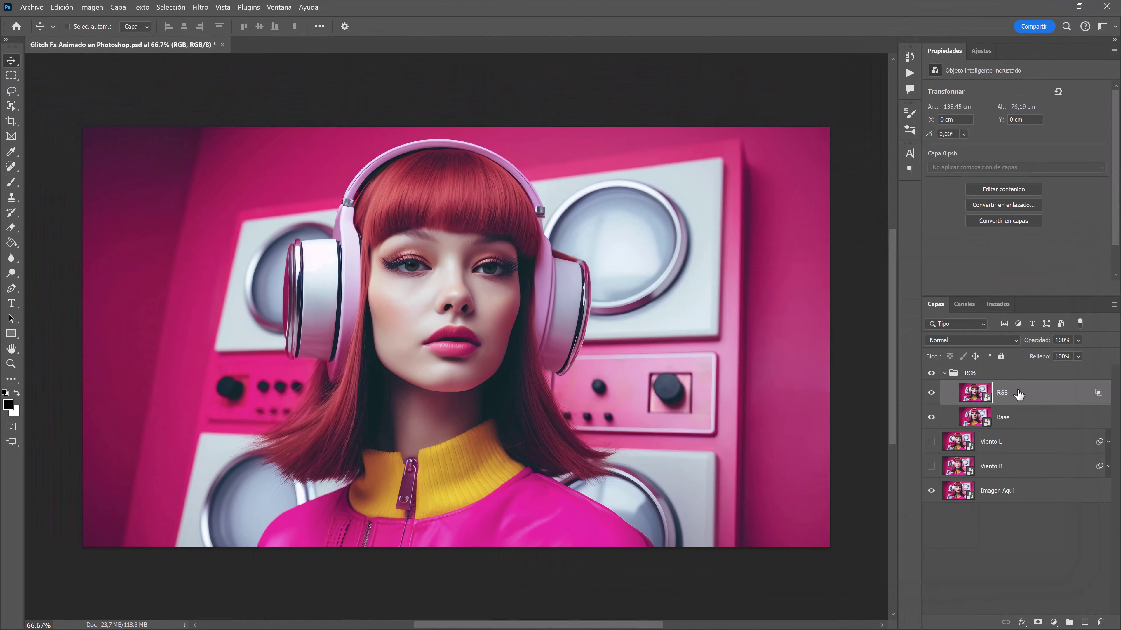
Scale the RGB layer up slightly from its centre and commit the transform.
{"action": "key", "text": "ctrl+t"}
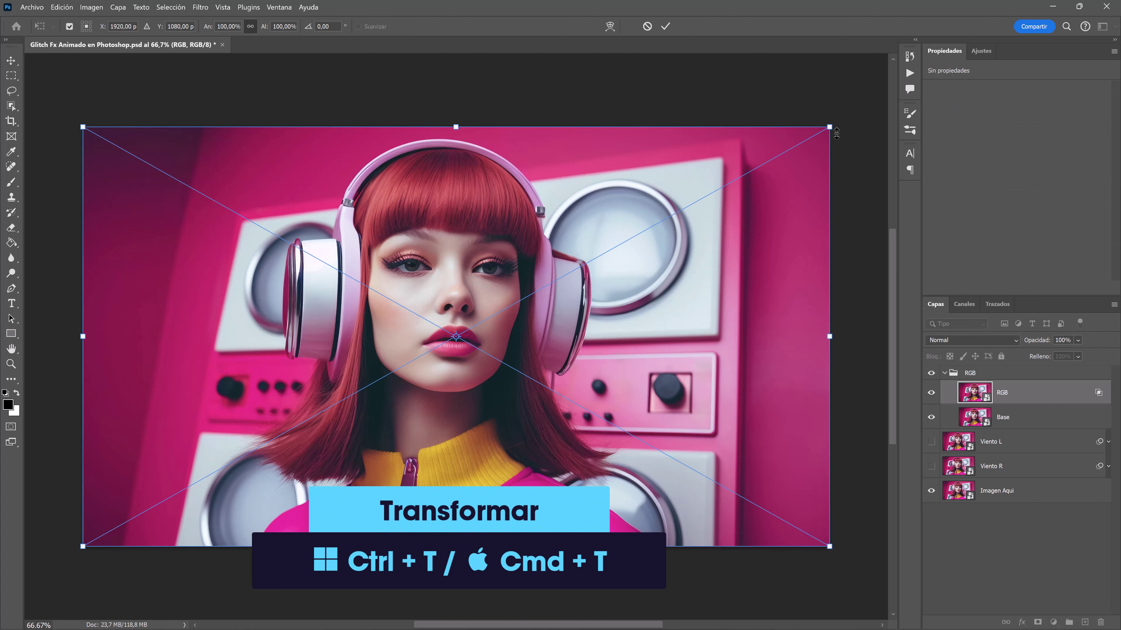
{"action": "left_click_drag", "start_coordinate": [829, 127], "coordinate": [839, 119]}
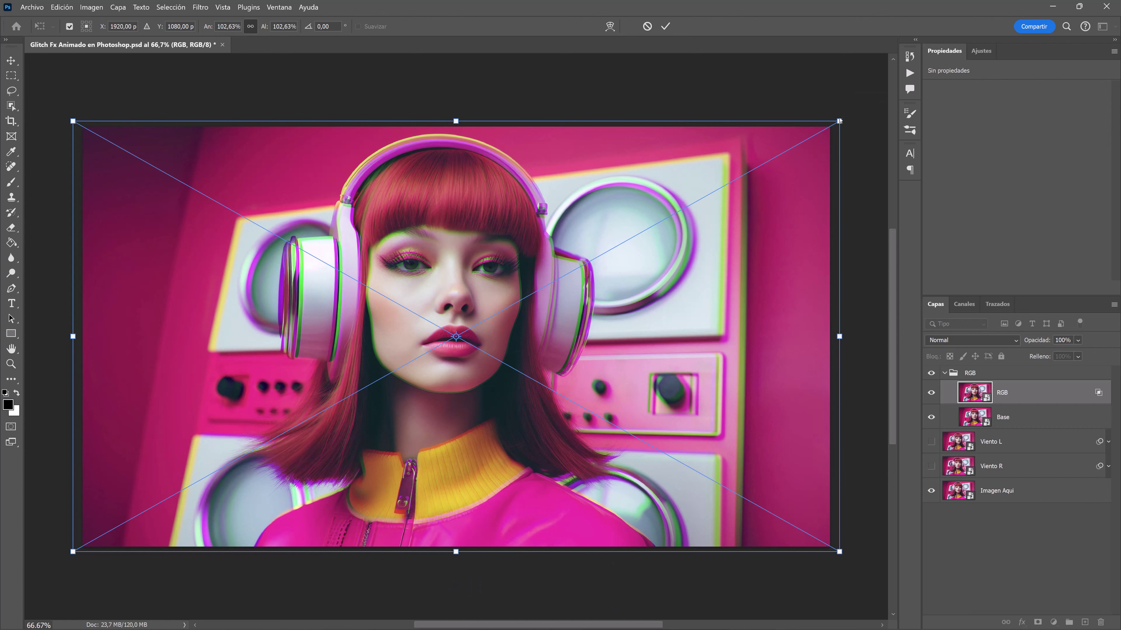
{"action": "key", "text": "Return"}
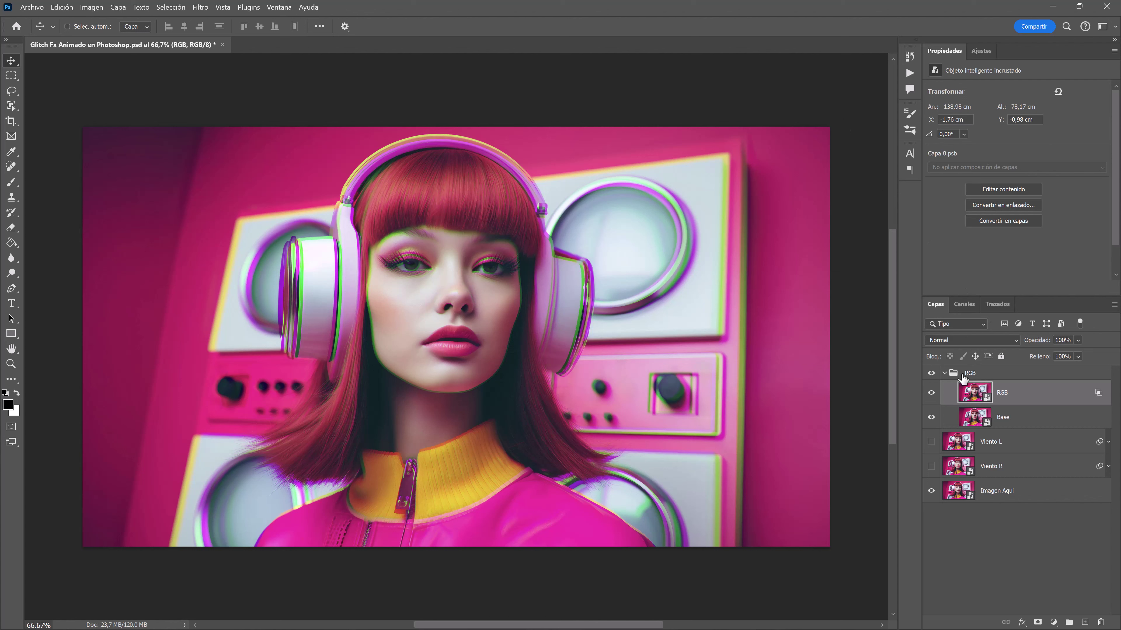
Collapse and duplicate the RGB group, naming the copy RGB Glitch.
{"action": "left_click", "coordinate": [944, 374]}
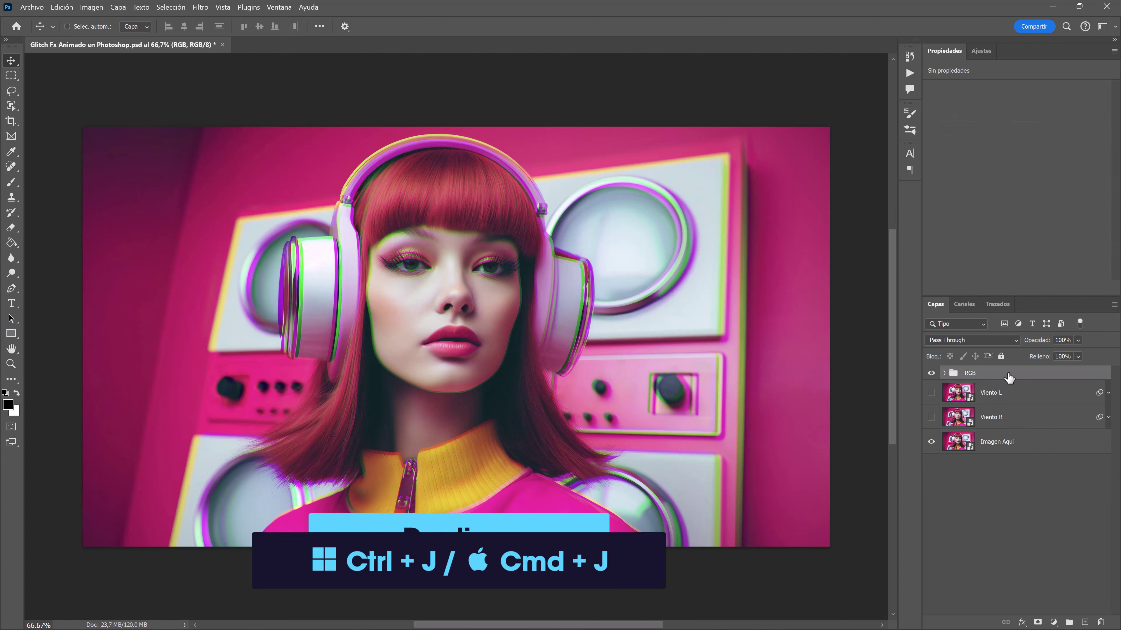
{"action": "key", "text": "ctrl+j"}
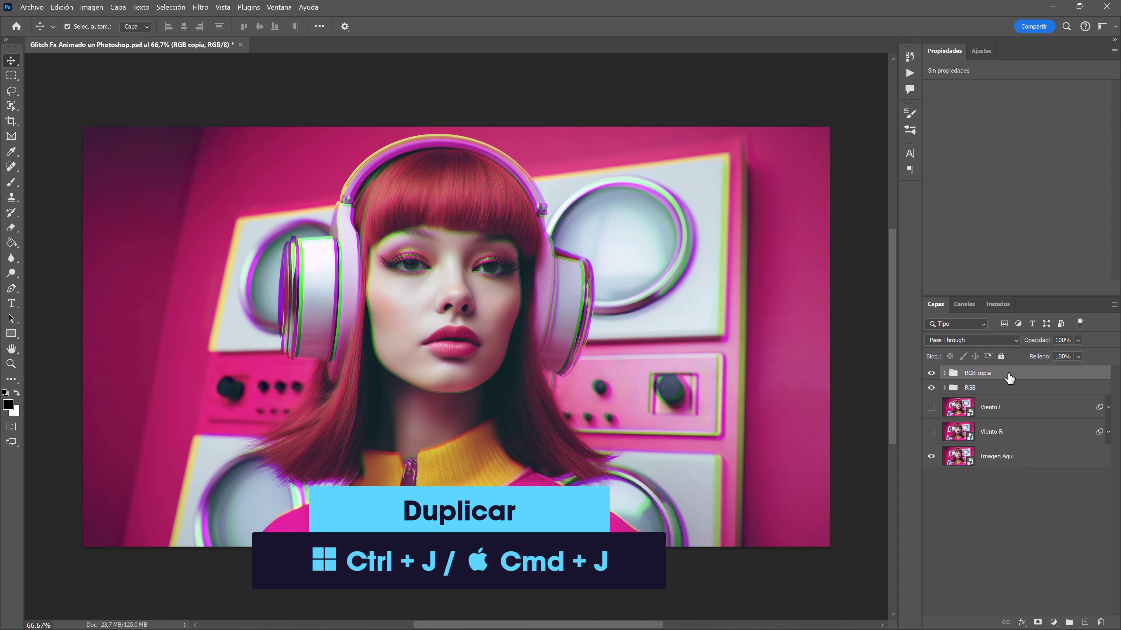
{"action": "double_click", "coordinate": [980, 373]}
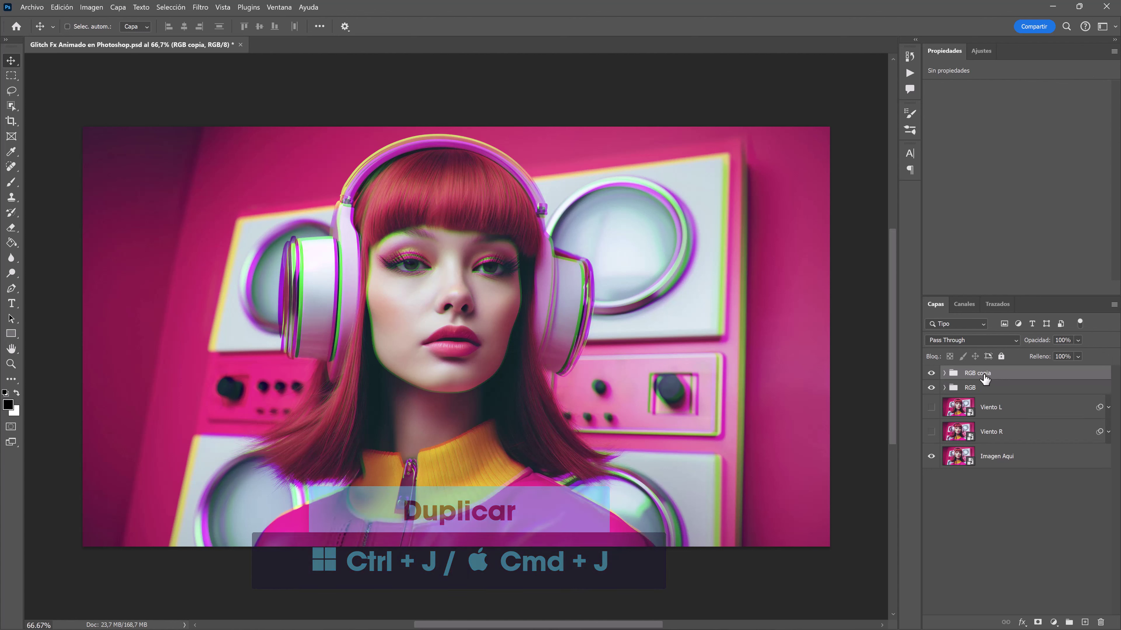
{"action": "type", "text": "RGB Glitch"}
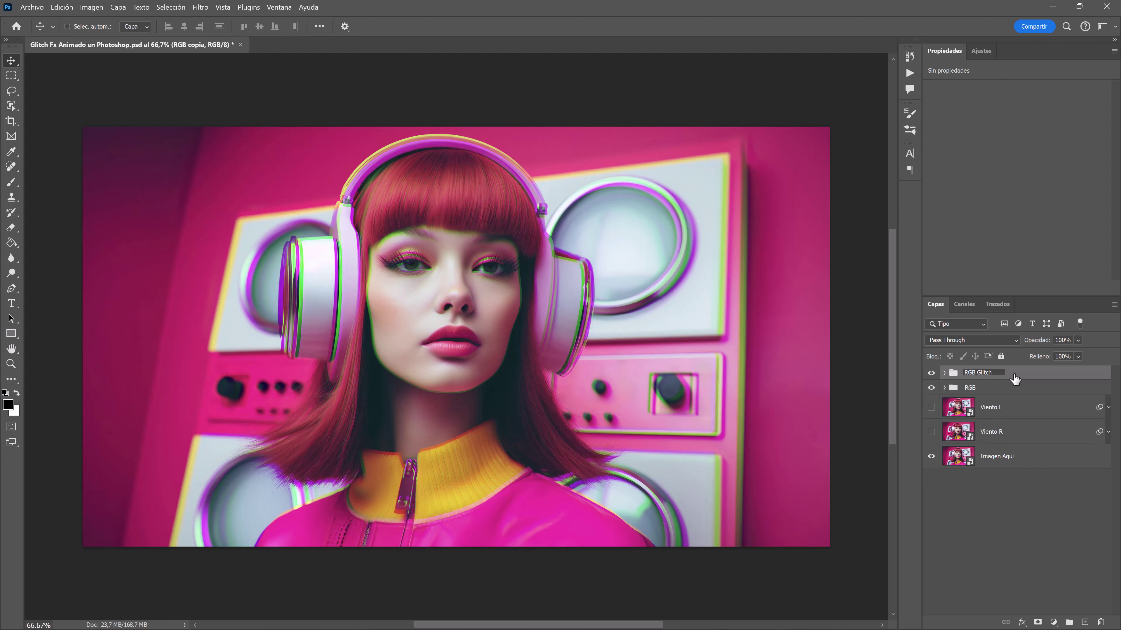
{"action": "key", "text": "Return"}
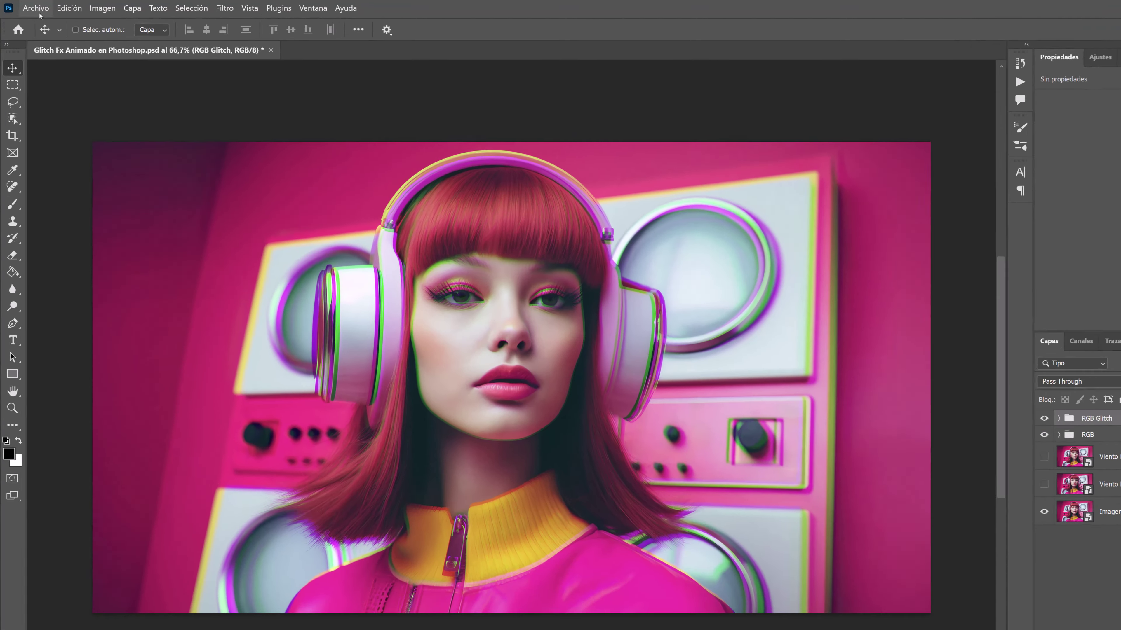
Place Glitch Horizontal.png into the document as an embedded image.
{"action": "left_click", "coordinate": [35, 10]}
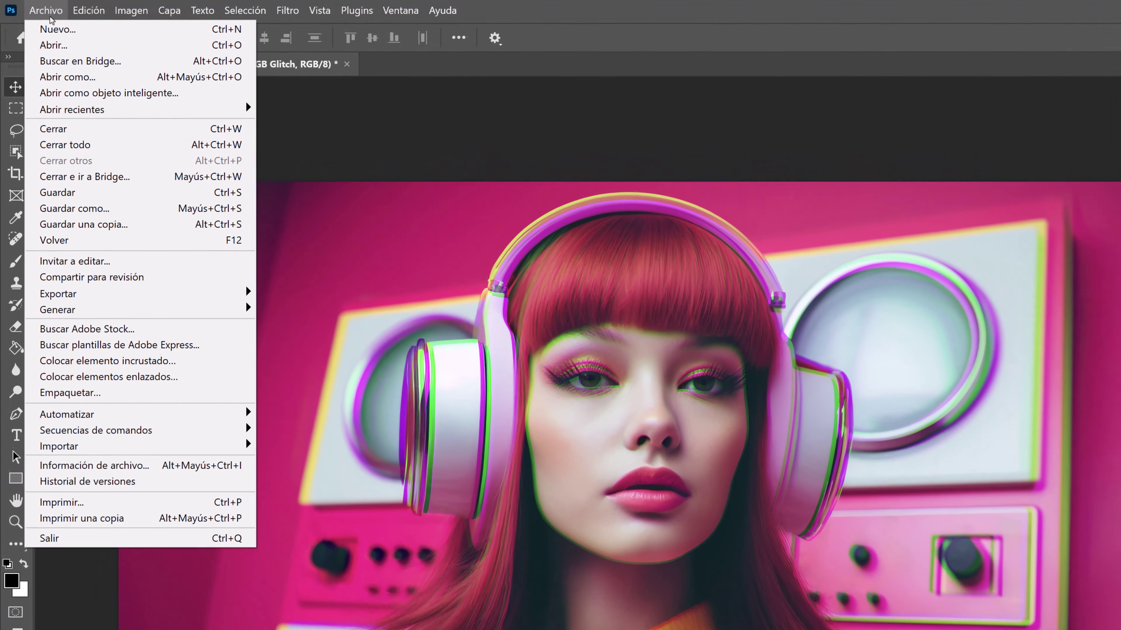
{"action": "left_click", "coordinate": [215, 363]}
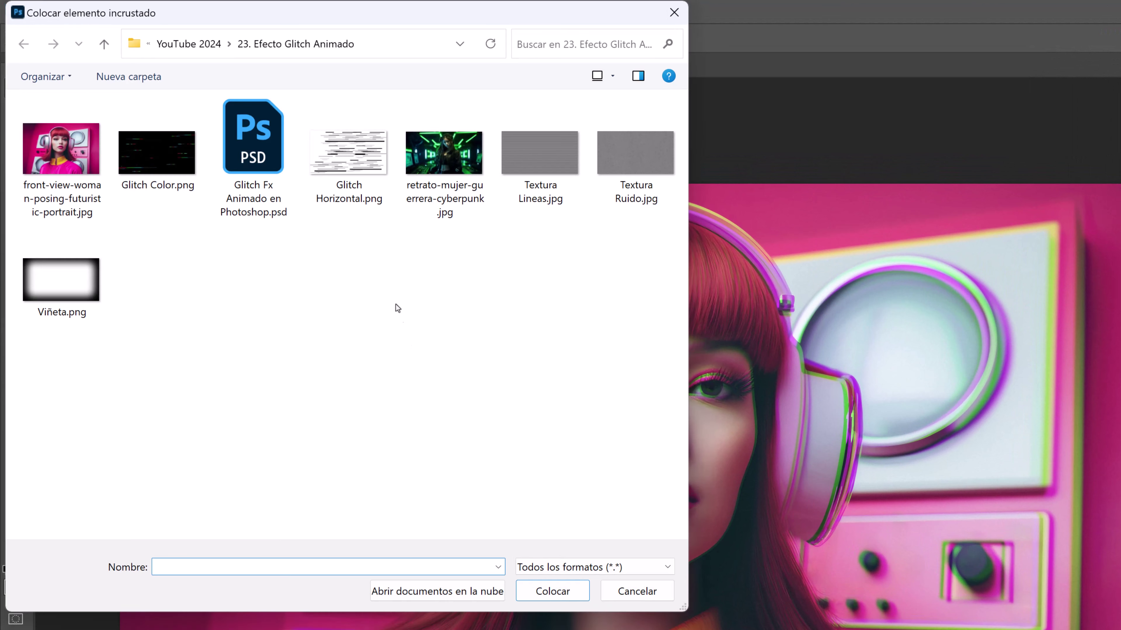
{"action": "left_click", "coordinate": [335, 148]}
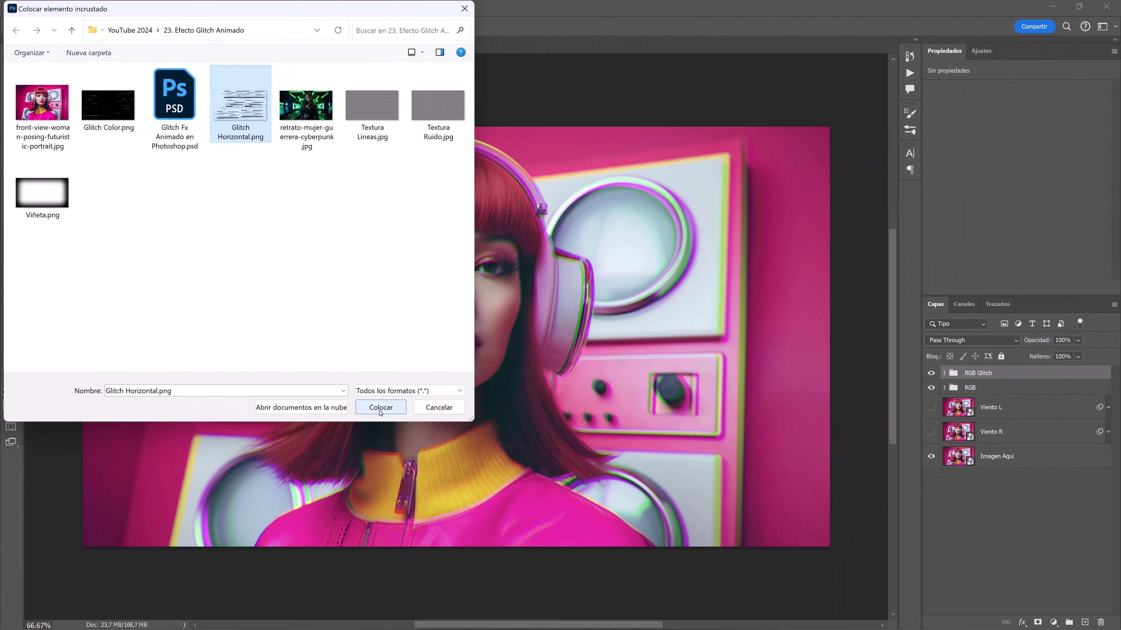
{"action": "left_click", "coordinate": [542, 581]}
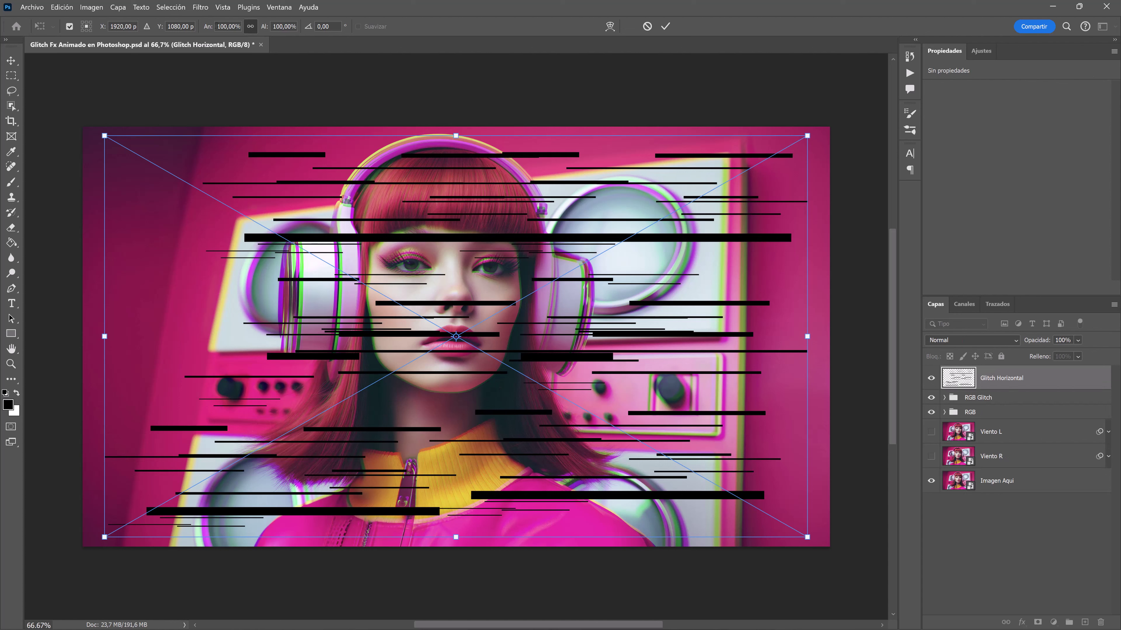
Scale the glitch bars to 200%, shift them sideways, and commit.
{"action": "left_click_drag", "start_coordinate": [216, 26], "coordinate": [352, 29]}
{"action": "type", "text": "200"}
{"action": "key", "text": "Return"}
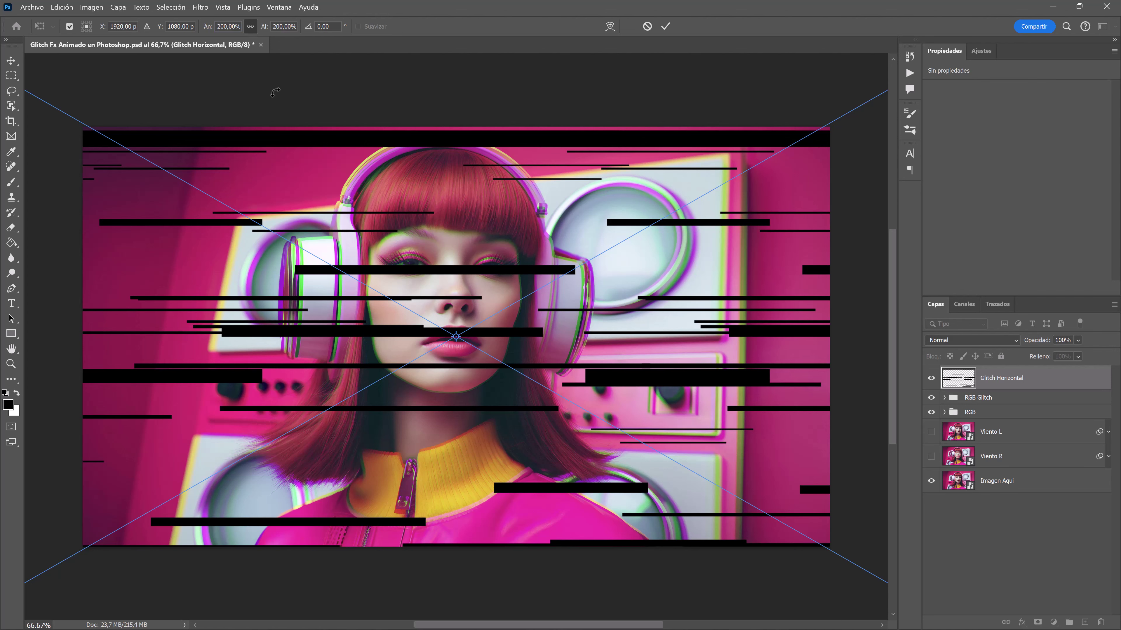
{"action": "left_click_drag", "start_coordinate": [411, 304], "coordinate": [477, 303]}
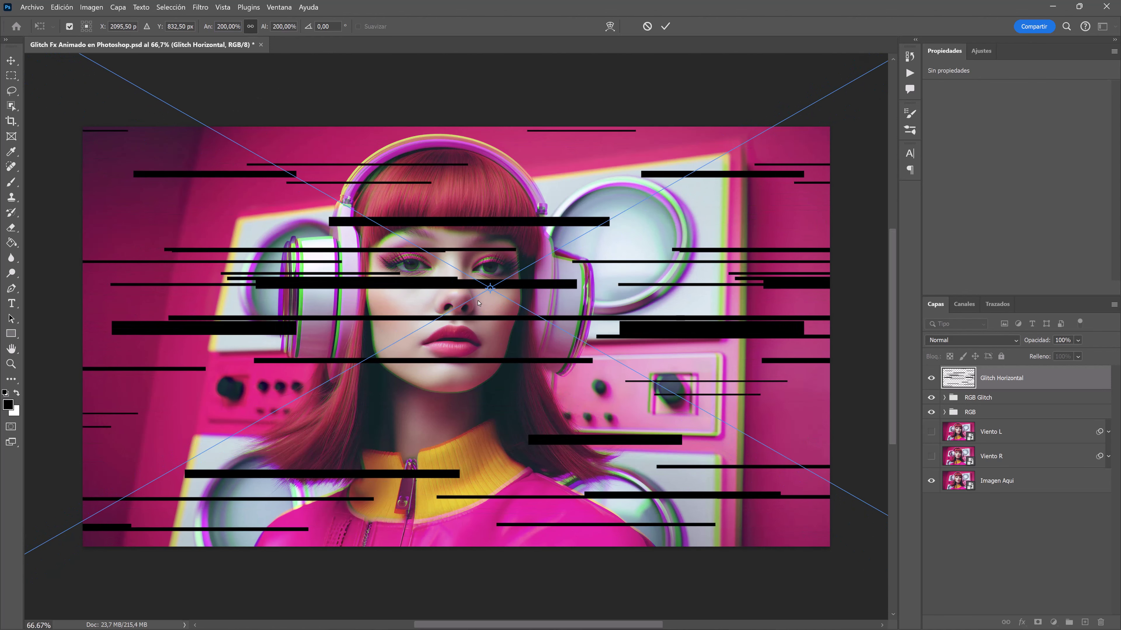
{"action": "key", "text": "Return"}
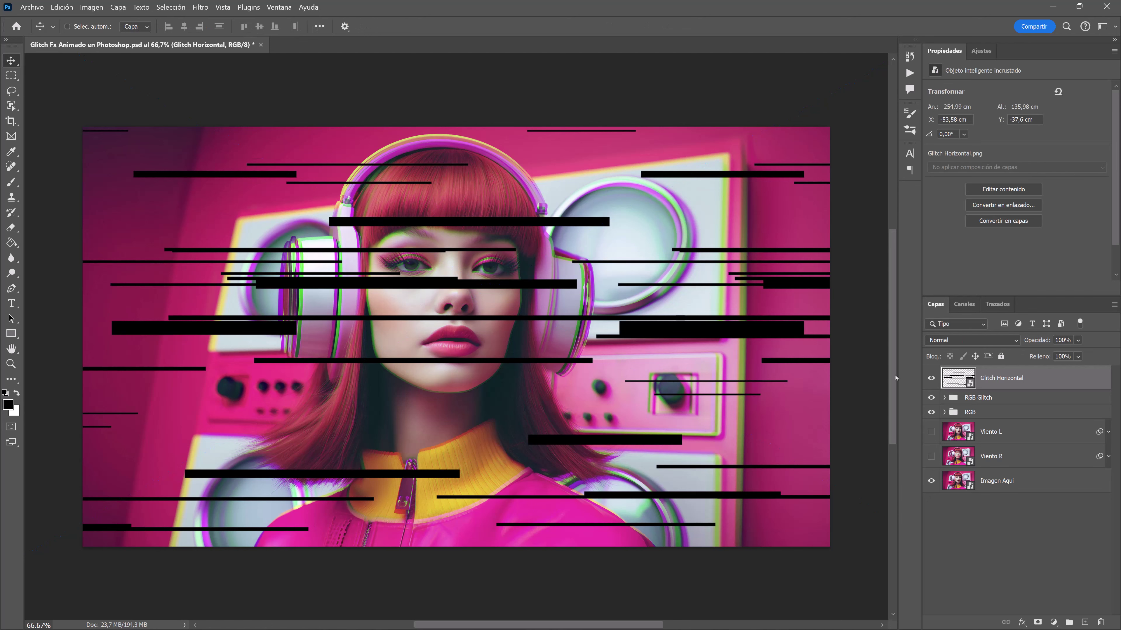
Load the glitch bars as a selection, hide them, and mask the RGB Glitch group with it.
{"action": "key", "text": "ctrl"}
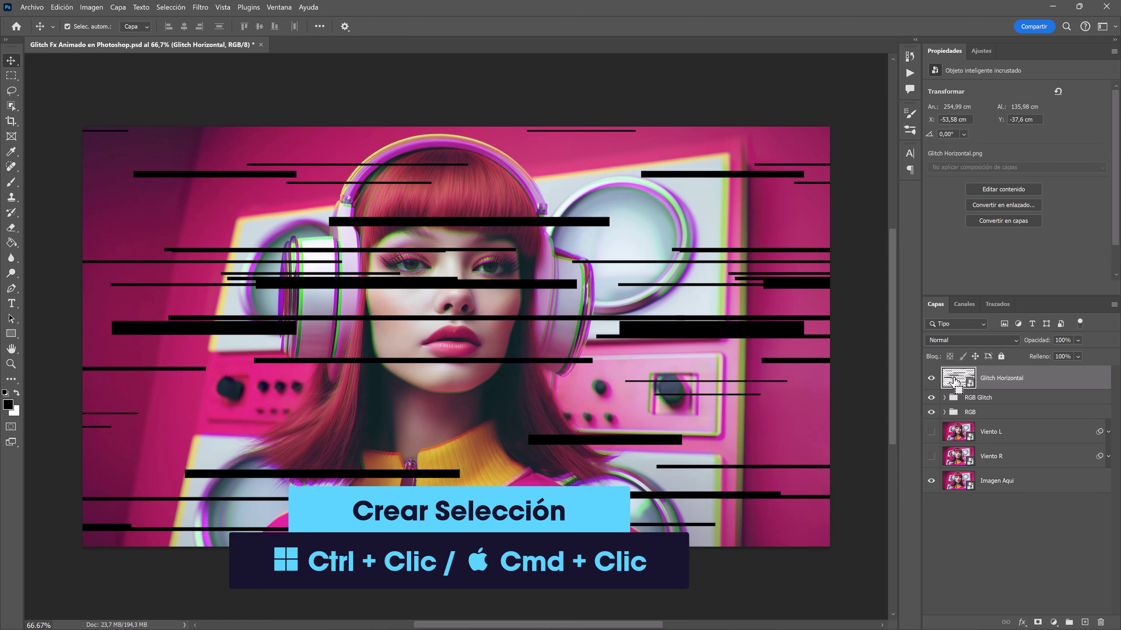
{"action": "left_click", "coordinate": [953, 382], "text": "ctrl"}
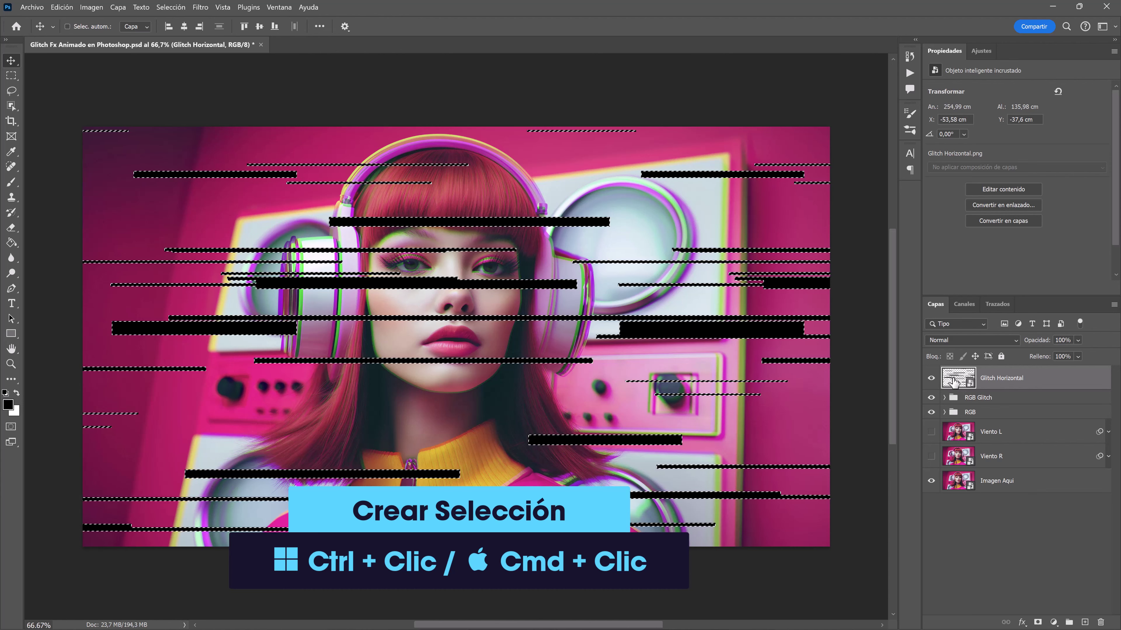
{"action": "left_click", "coordinate": [931, 378]}
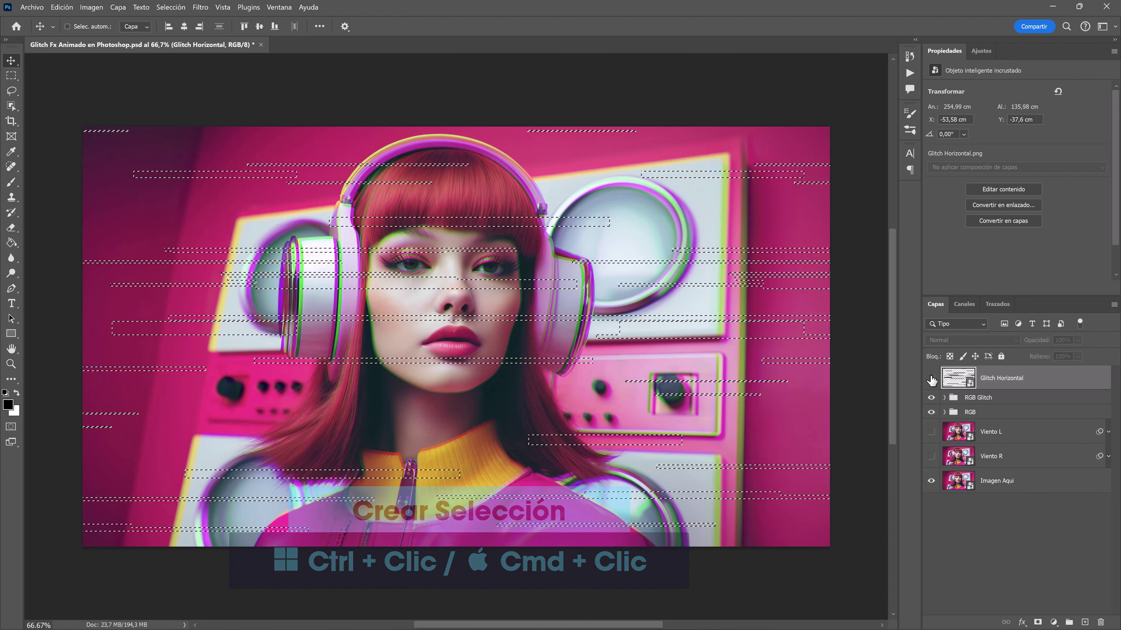
{"action": "left_click", "coordinate": [1007, 399]}
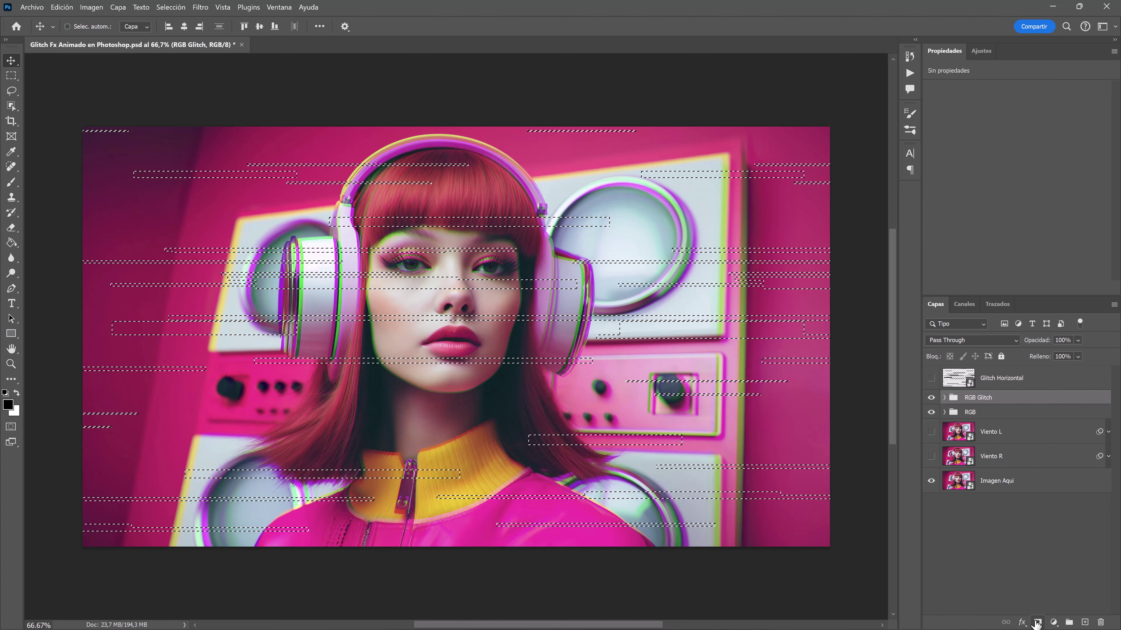
{"action": "left_click", "coordinate": [1036, 622]}
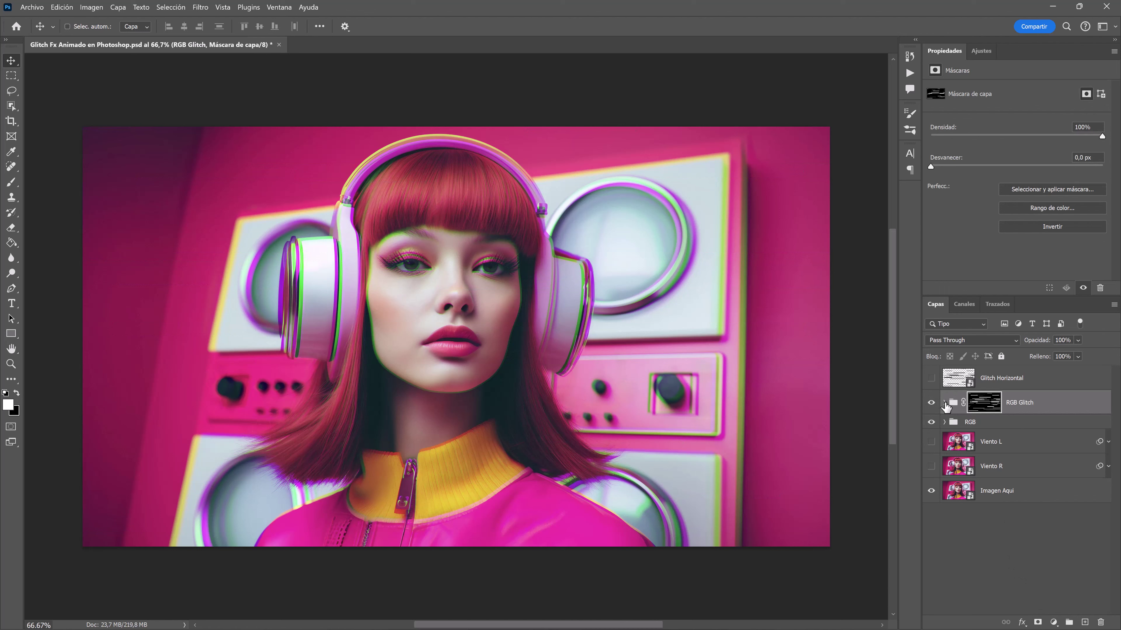
Shift the RGB layer inside RGB Glitch sideways, then collapse the group.
{"action": "left_click", "coordinate": [944, 403]}
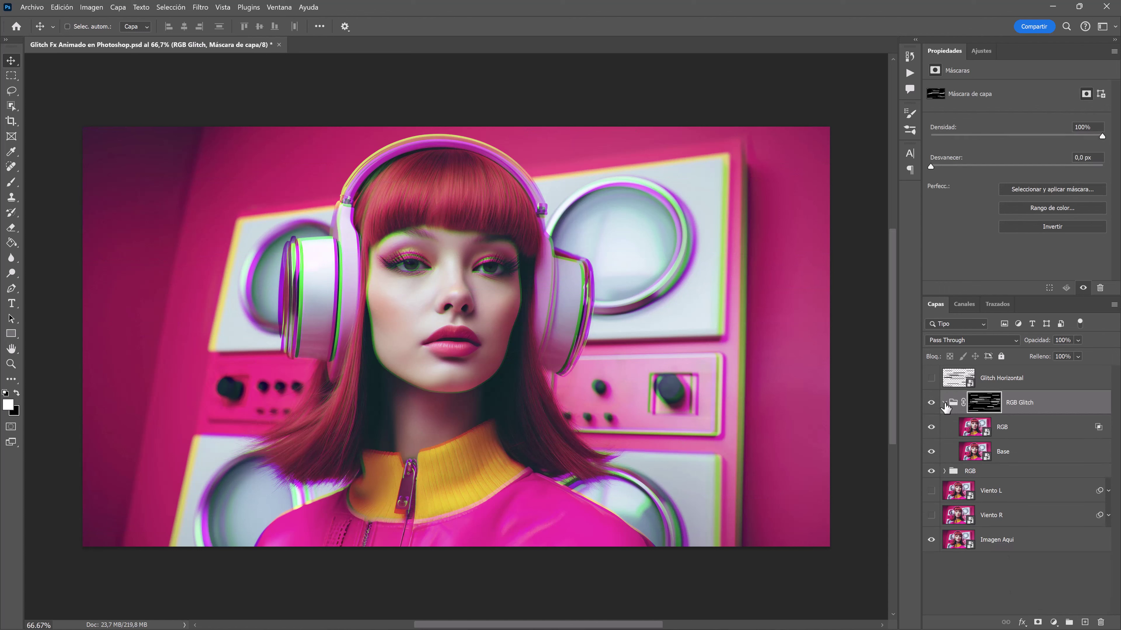
{"action": "left_click", "coordinate": [1032, 435]}
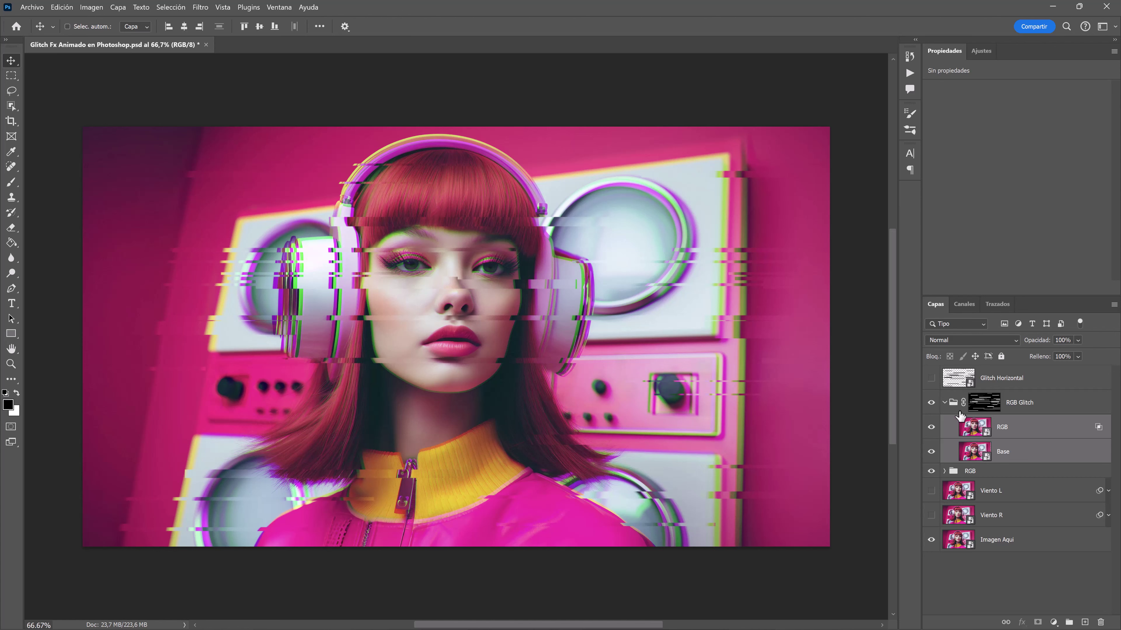
{"action": "left_click", "coordinate": [944, 403]}
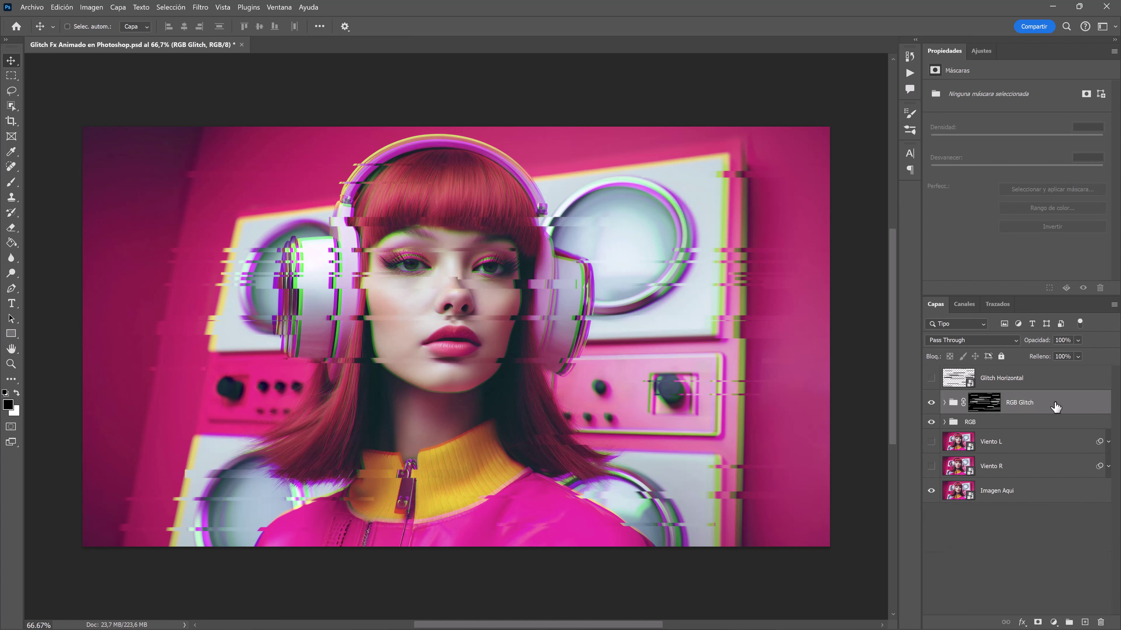
Duplicate the RGB group above RGB Glitch and rename it RGB Zoom.
{"action": "left_click", "coordinate": [1013, 428]}
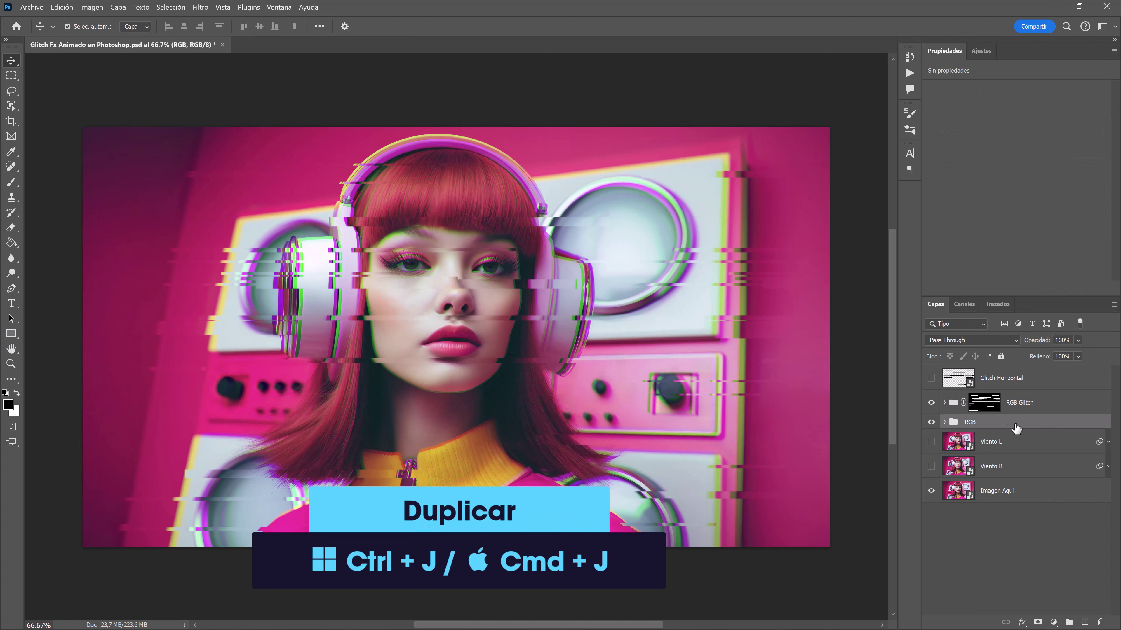
{"action": "key", "text": "ctrl+j"}
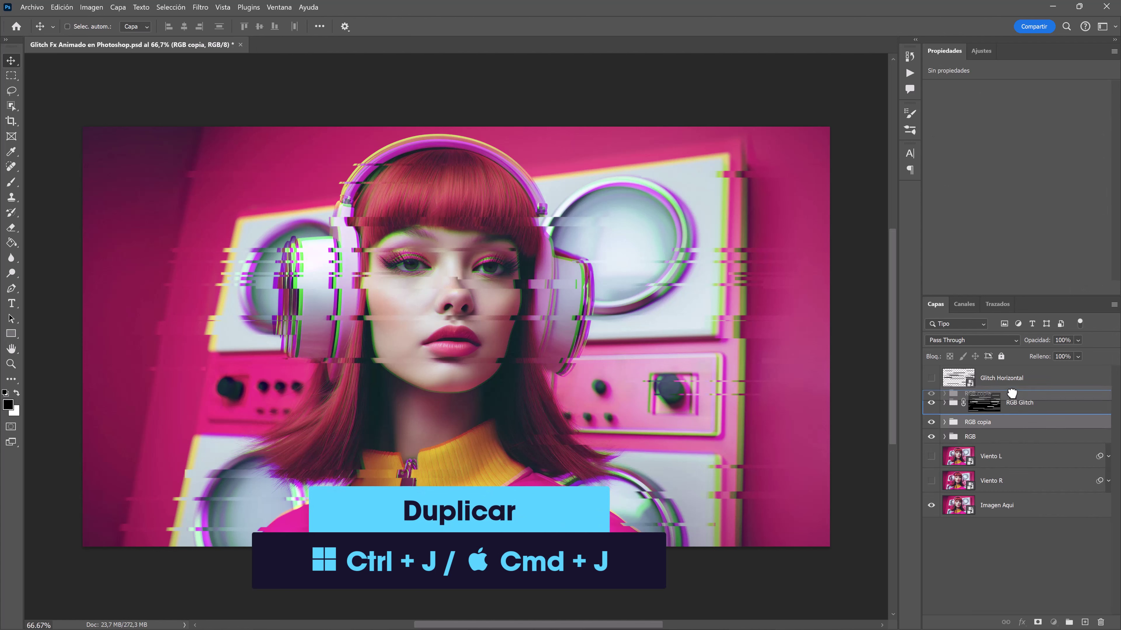
{"action": "left_click_drag", "start_coordinate": [1016, 428], "coordinate": [980, 400]}
{"action": "double_click", "coordinate": [978, 397]}
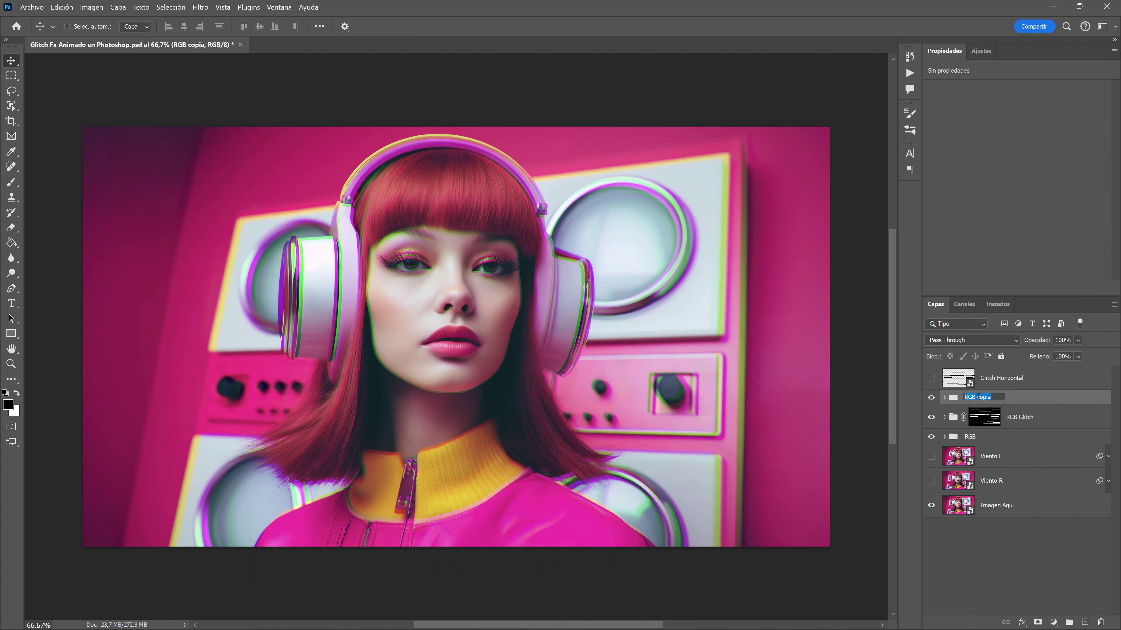
{"action": "double_click", "coordinate": [978, 397]}
{"action": "type", "text": "Zoom"}
{"action": "key", "text": "Return"}
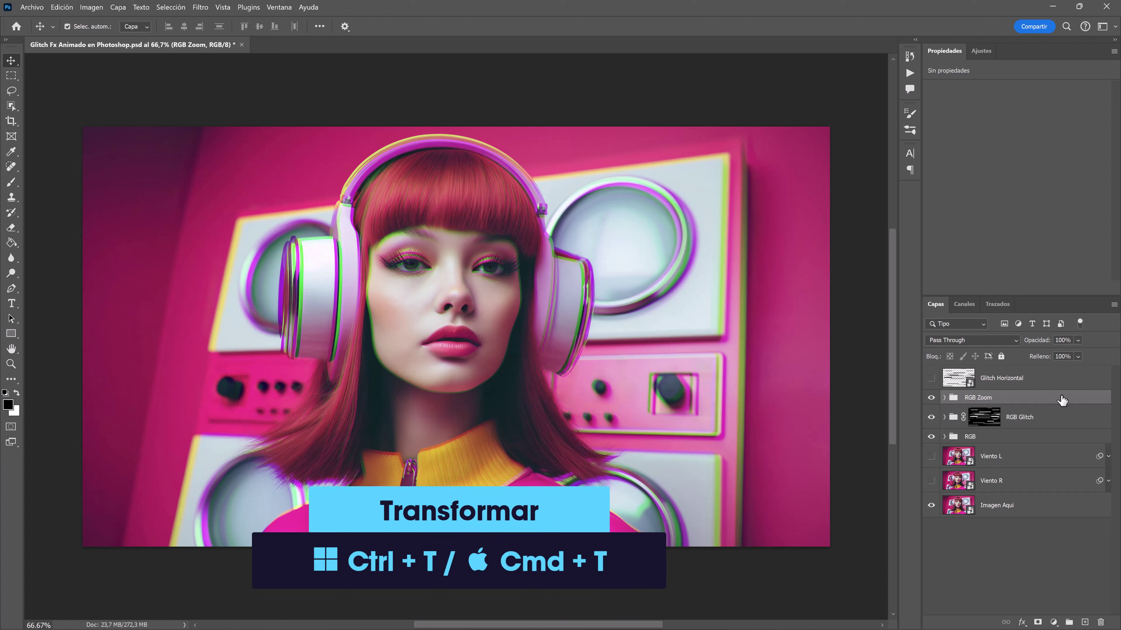
Scale the RGB Zoom group to 115% and commit.
{"action": "key", "text": "ctrl+t"}
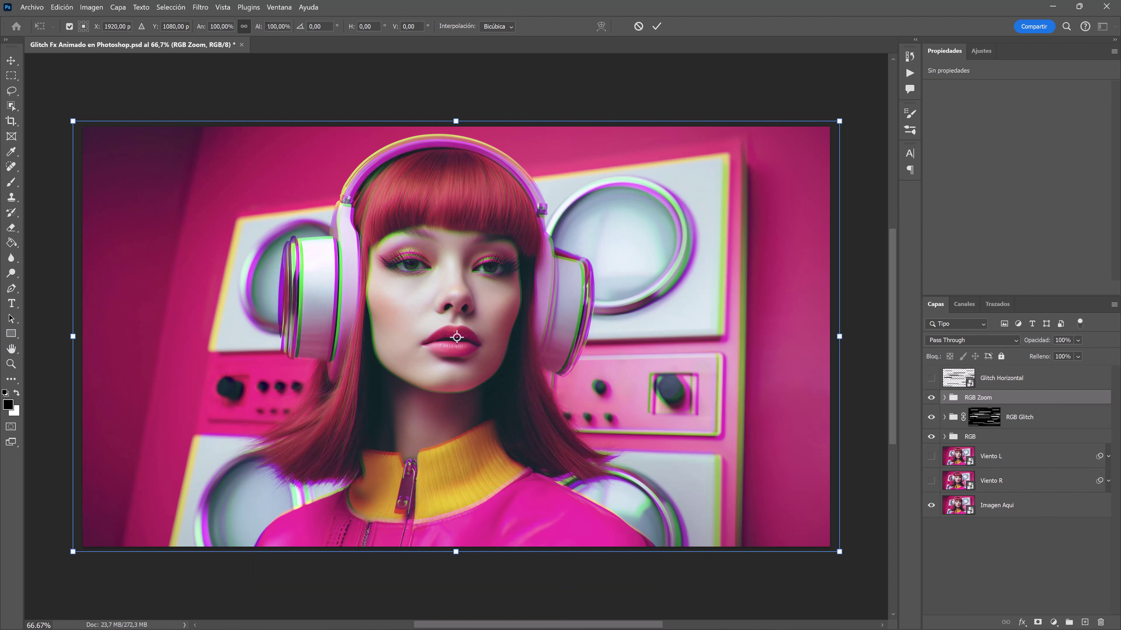
{"action": "left_click_drag", "start_coordinate": [267, 26], "coordinate": [389, 30]}
{"action": "type", "text": "11"}
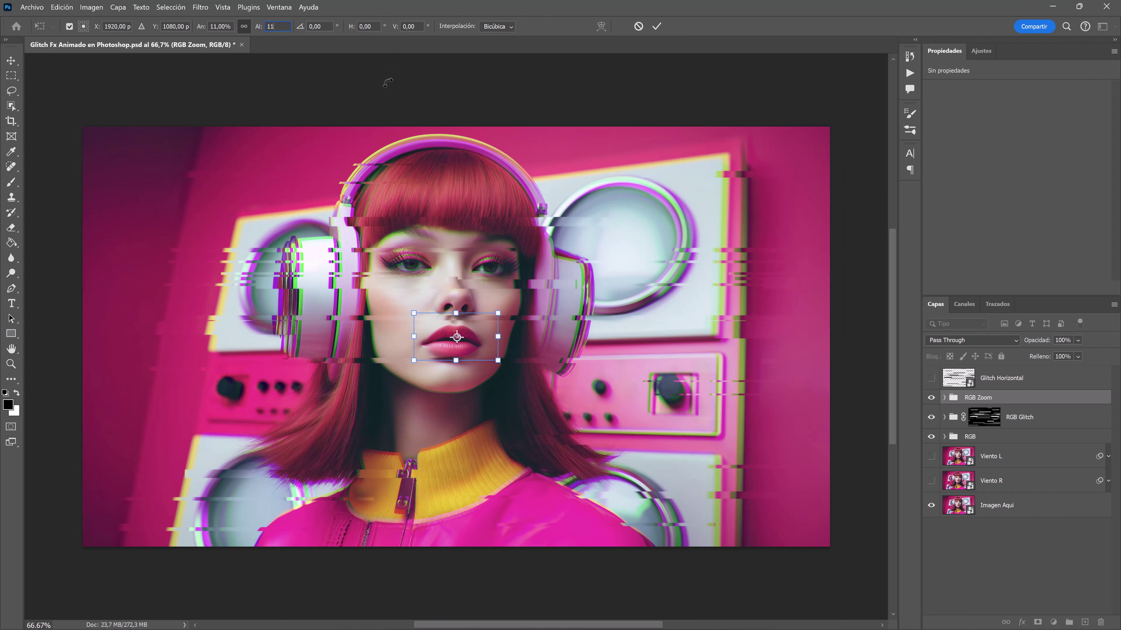
{"action": "type", "text": "5"}
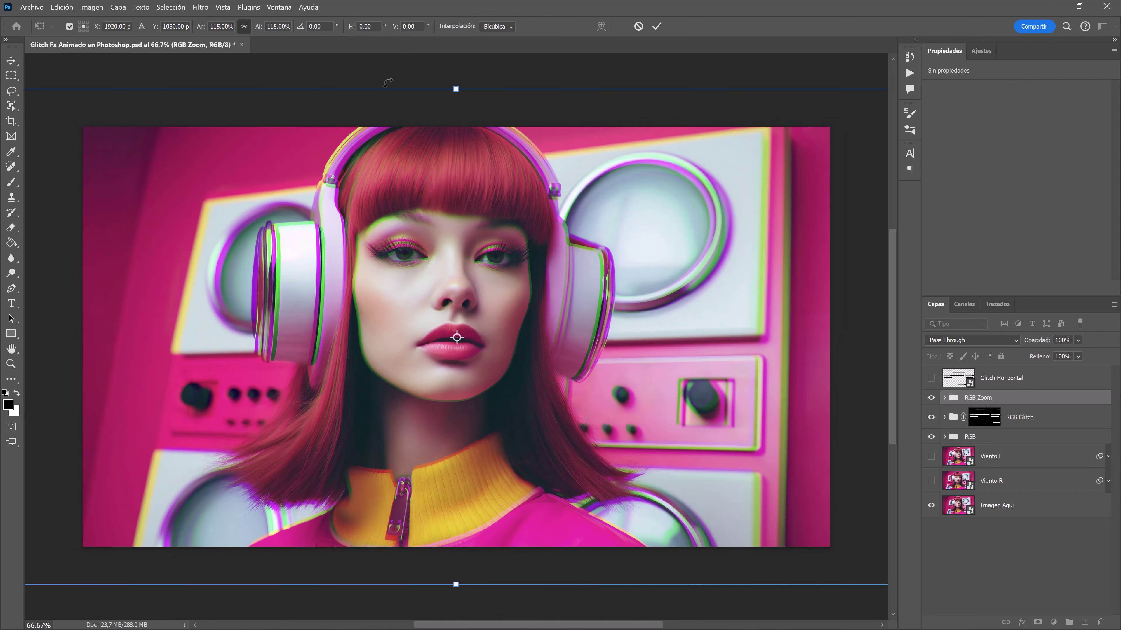
{"action": "key", "text": "Return"}
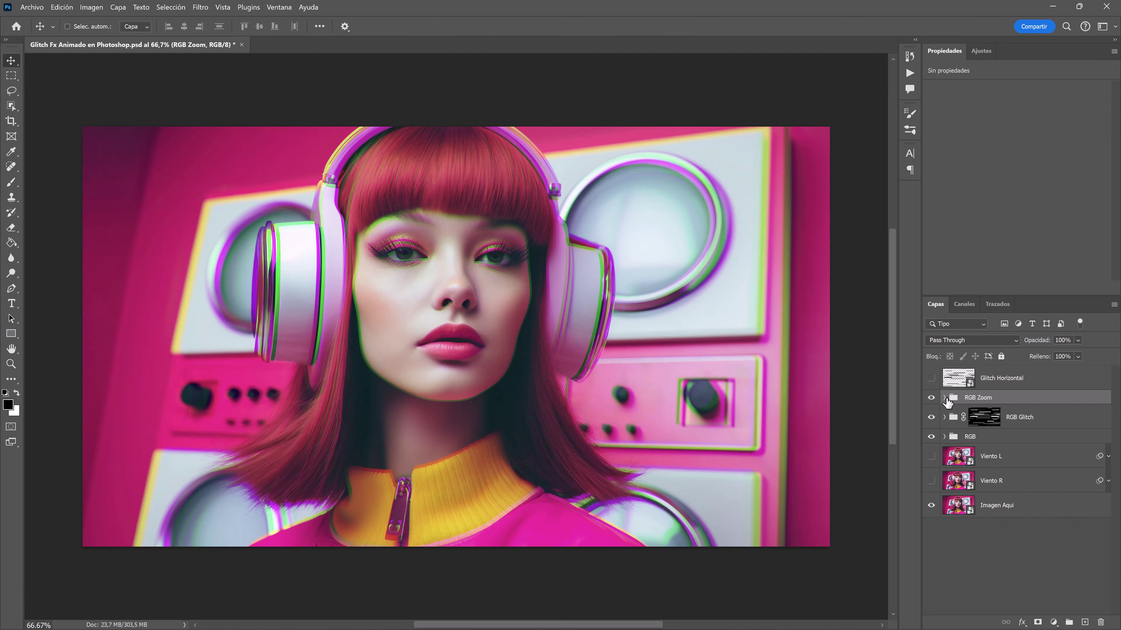
Scale the RGB layer inside the RGB Zoom group down to about 113%.
{"action": "left_click", "coordinate": [944, 397]}
{"action": "left_click", "coordinate": [1022, 425]}
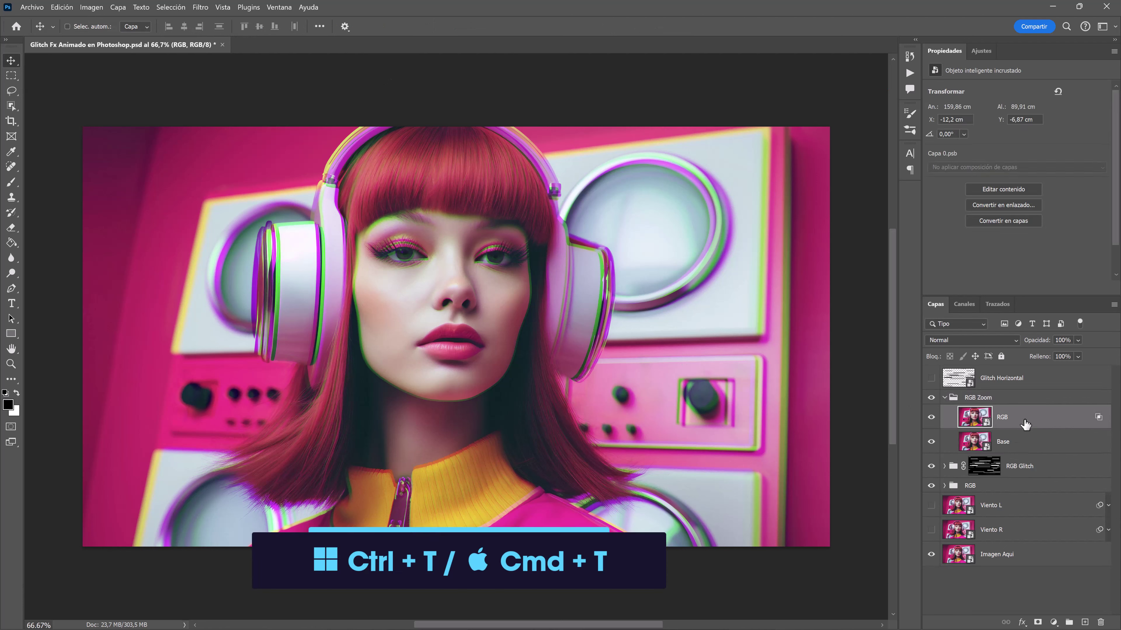
{"action": "key", "text": "ctrl+t"}
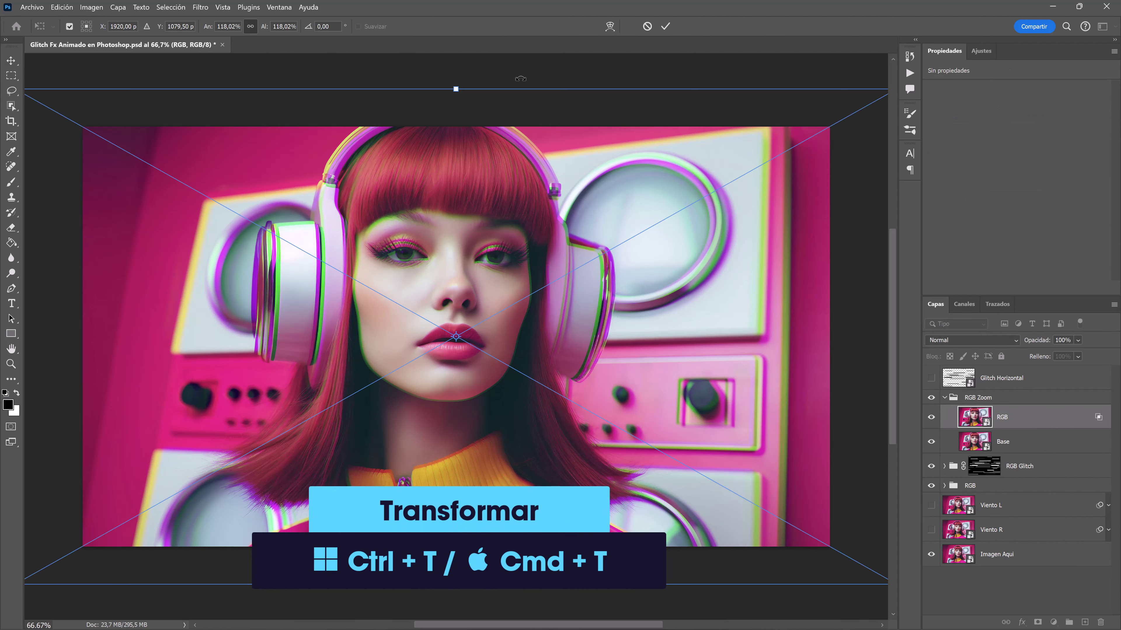
{"action": "left_click_drag", "start_coordinate": [457, 91], "coordinate": [456, 96]}
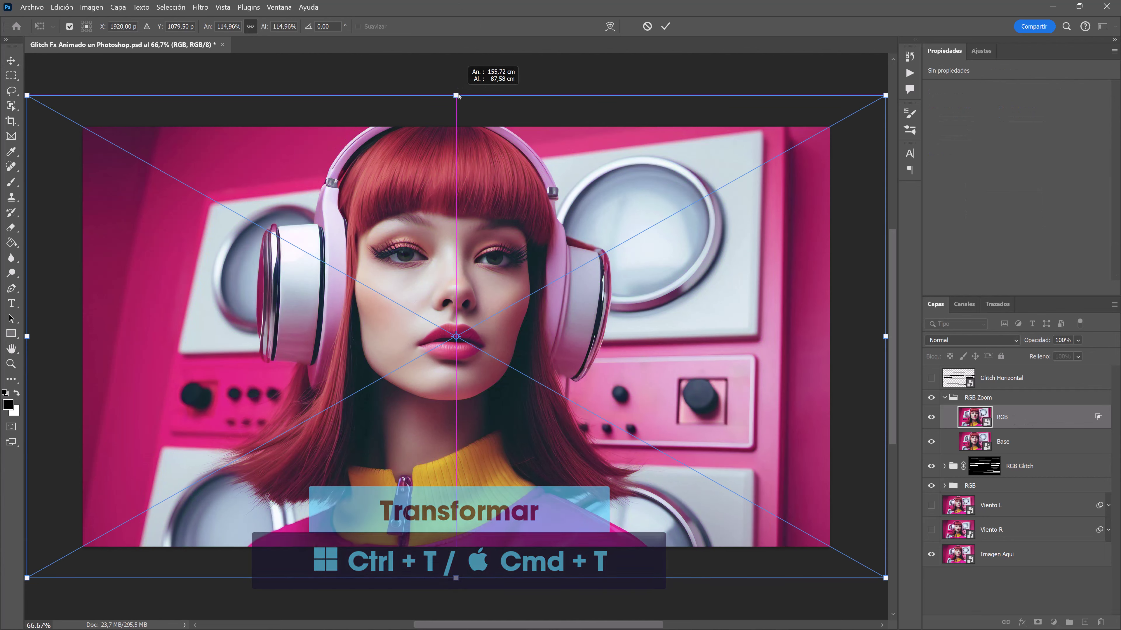
{"action": "left_click_drag", "start_coordinate": [885, 95], "coordinate": [879, 98]}
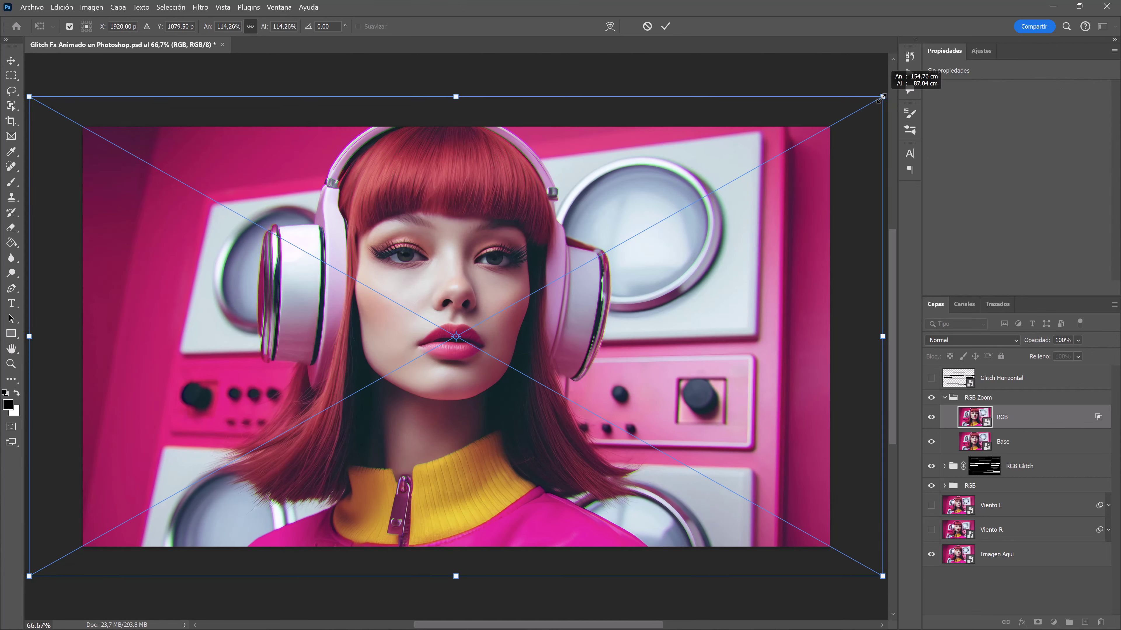
{"action": "key", "text": "Return"}
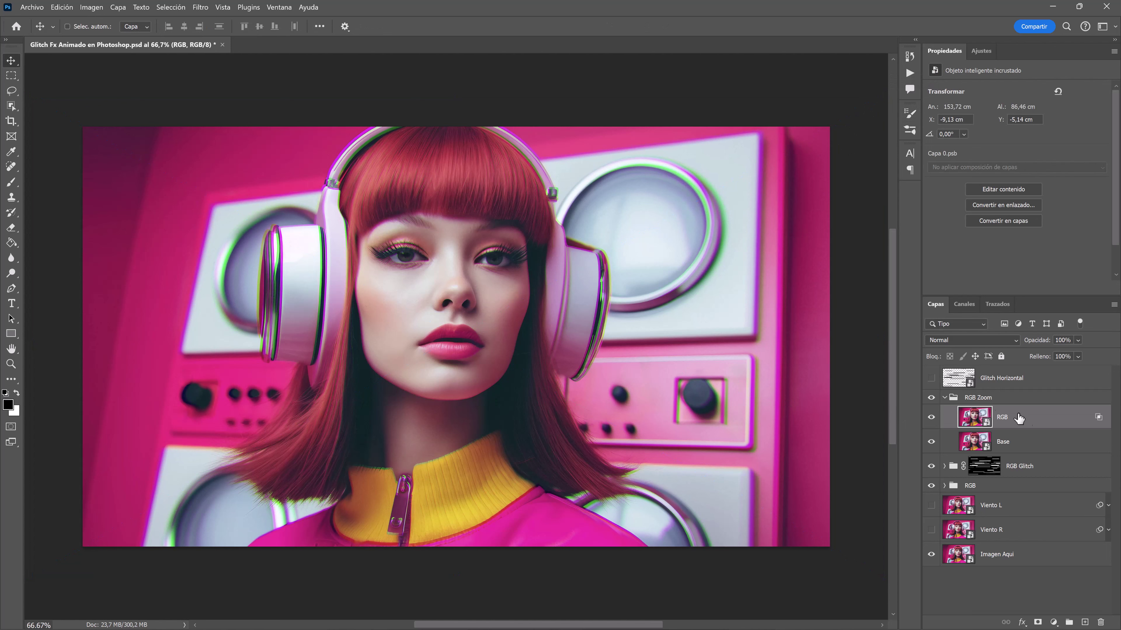
Collapse RGB Zoom, make it visible, and drag Glitch Horizontal to the trash.
{"action": "left_click", "coordinate": [944, 397]}
{"action": "left_click", "coordinate": [930, 397]}
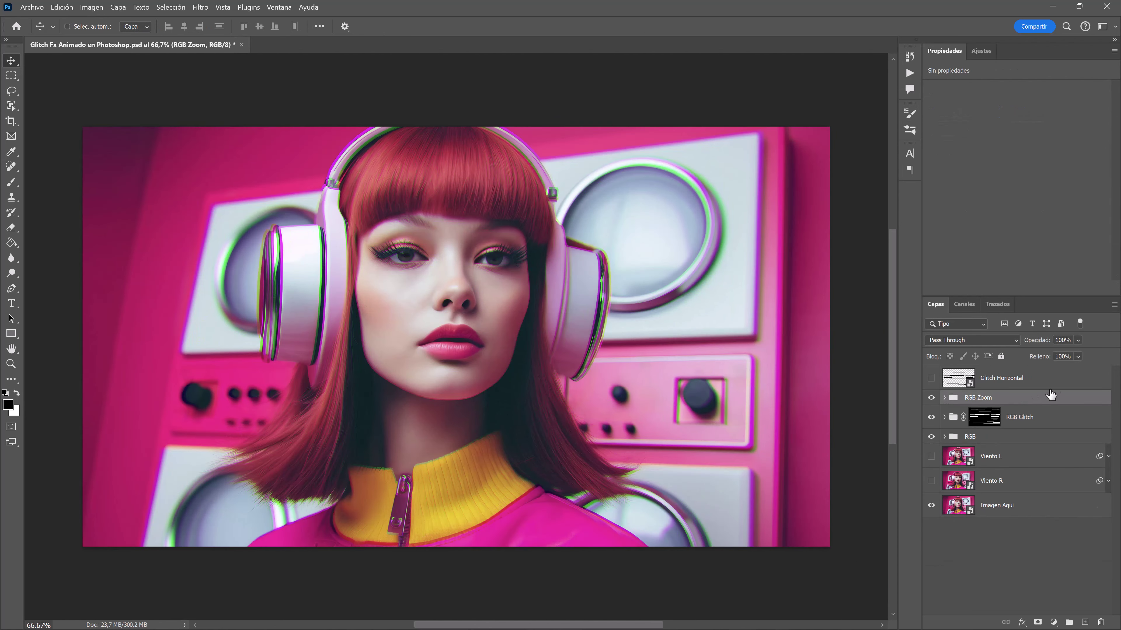
{"action": "left_click_drag", "start_coordinate": [1055, 384], "coordinate": [1058, 439]}
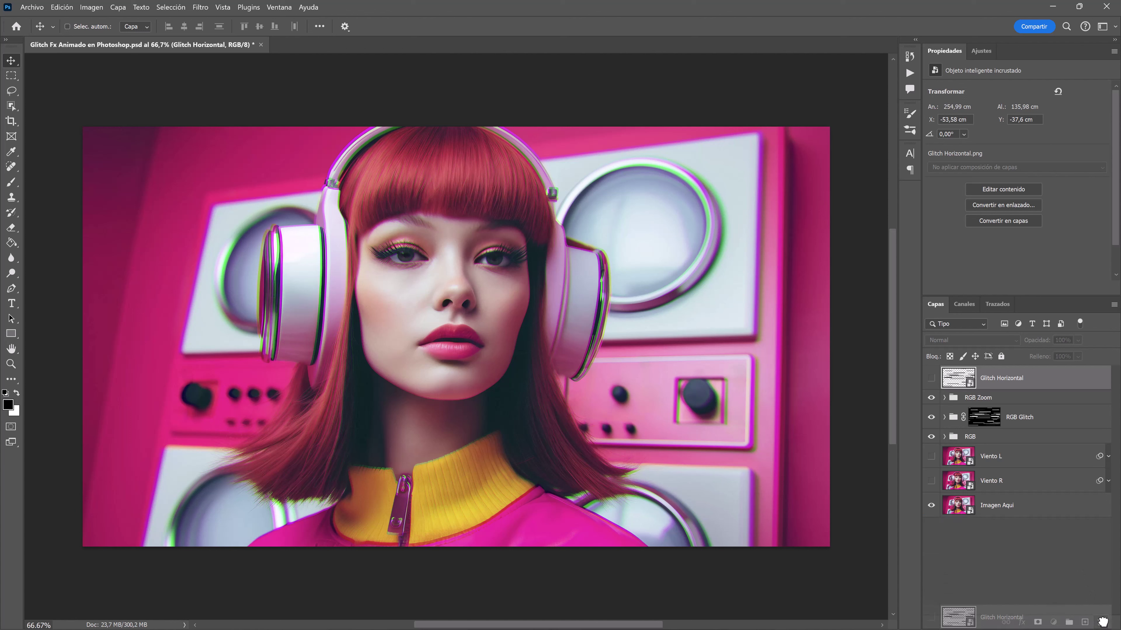
Delete Glitch Horizontal and place Glitch Color.png as a full-canvas embedded layer.
{"action": "left_click", "coordinate": [1017, 373]}
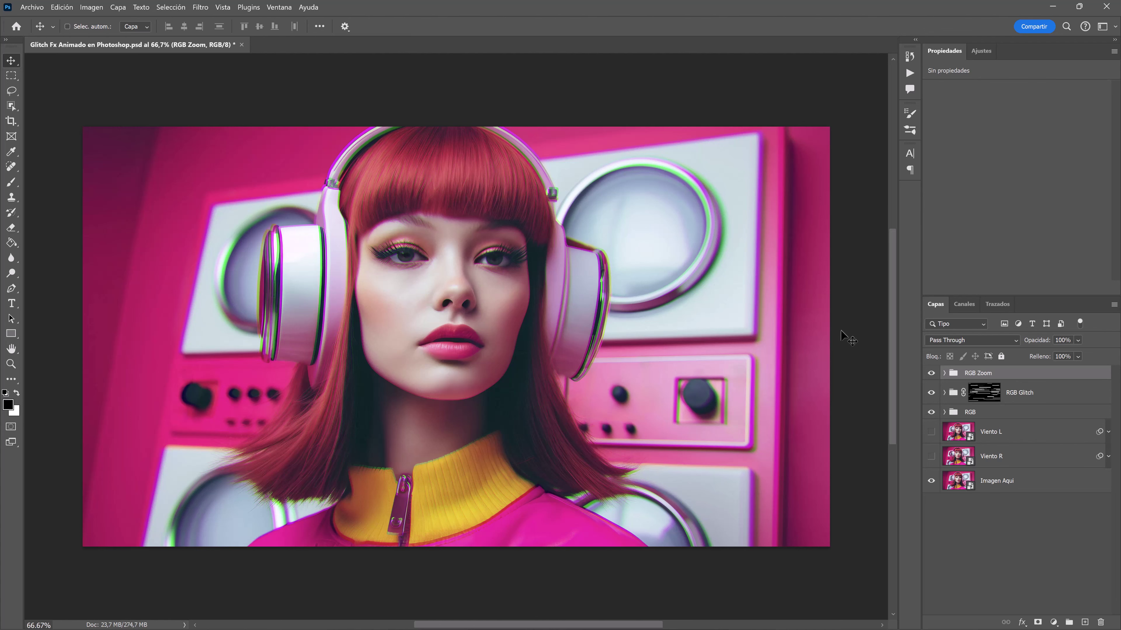
{"action": "left_click", "coordinate": [34, 8]}
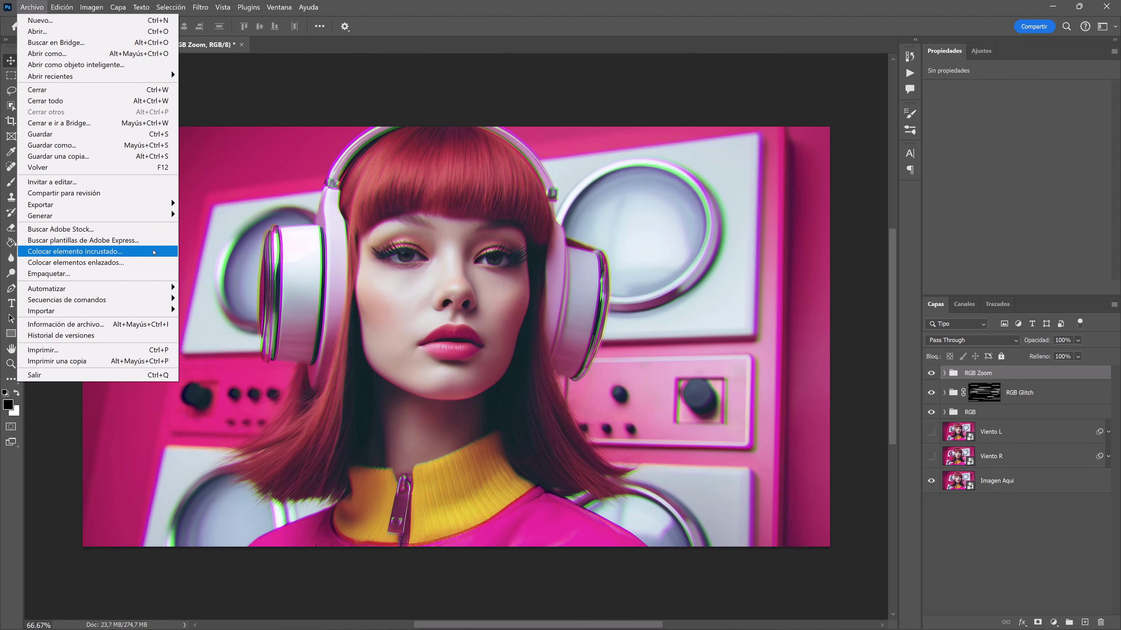
{"action": "left_click", "coordinate": [153, 252]}
{"action": "left_click", "coordinate": [117, 128]}
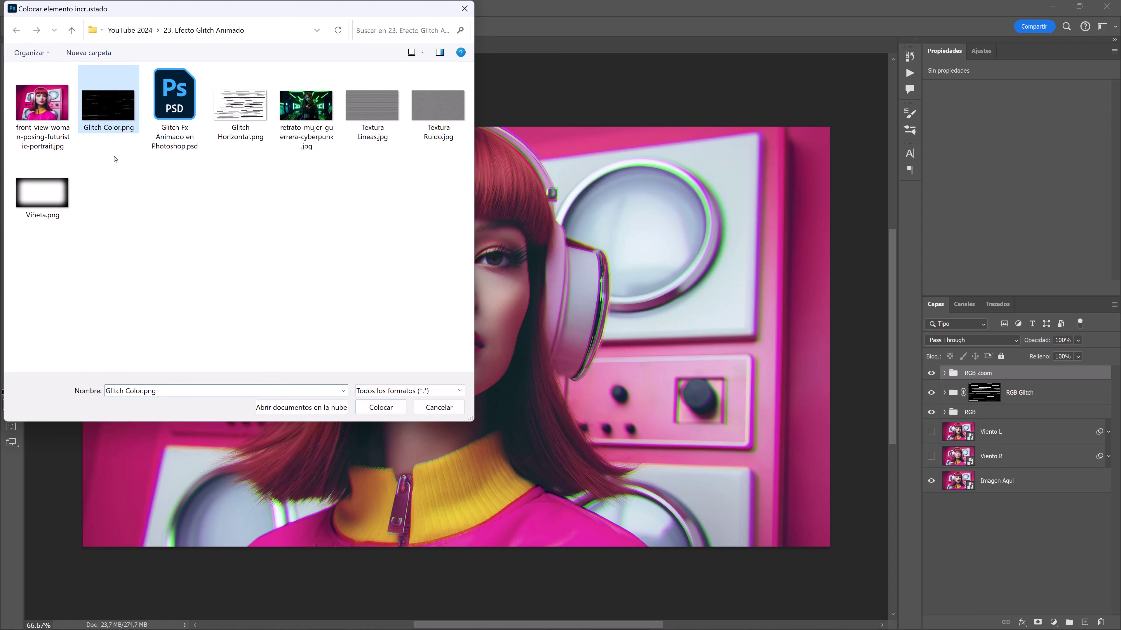
{"action": "left_click", "coordinate": [380, 407]}
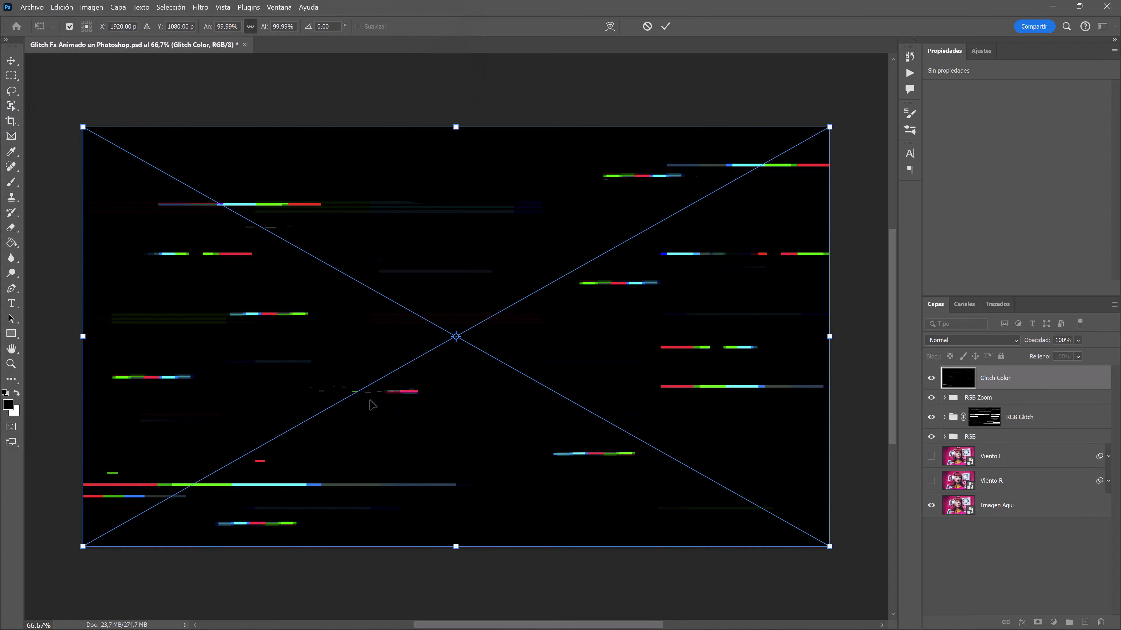
{"action": "key", "text": "Return"}
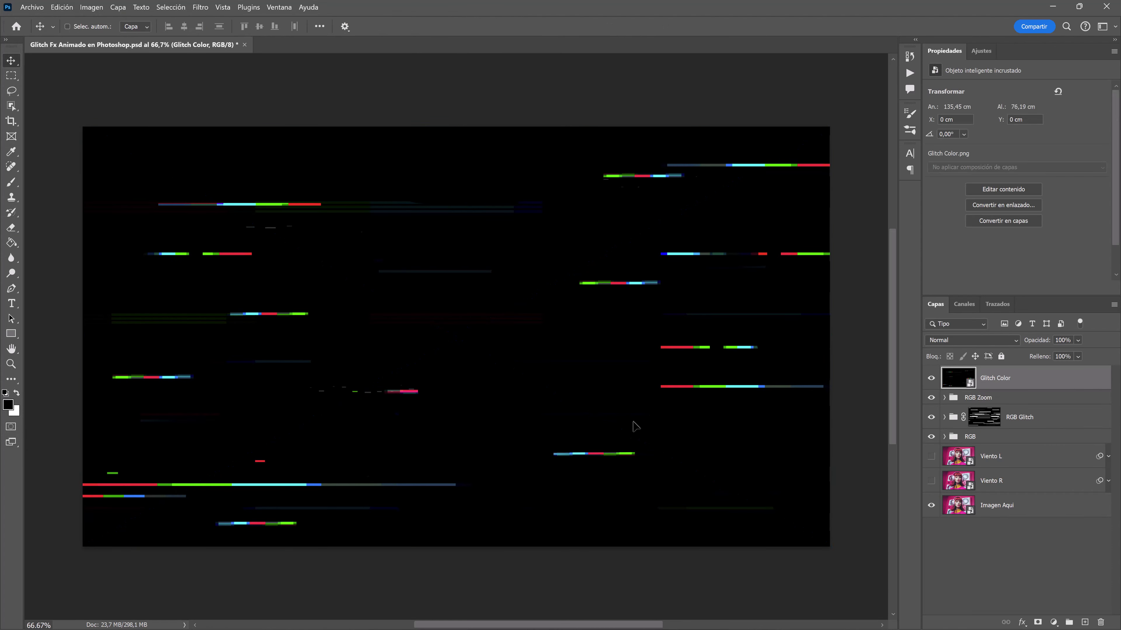
Blend Glitch Color in Trama mode and toggle it to compare the effect.
{"action": "left_click", "coordinate": [986, 343]}
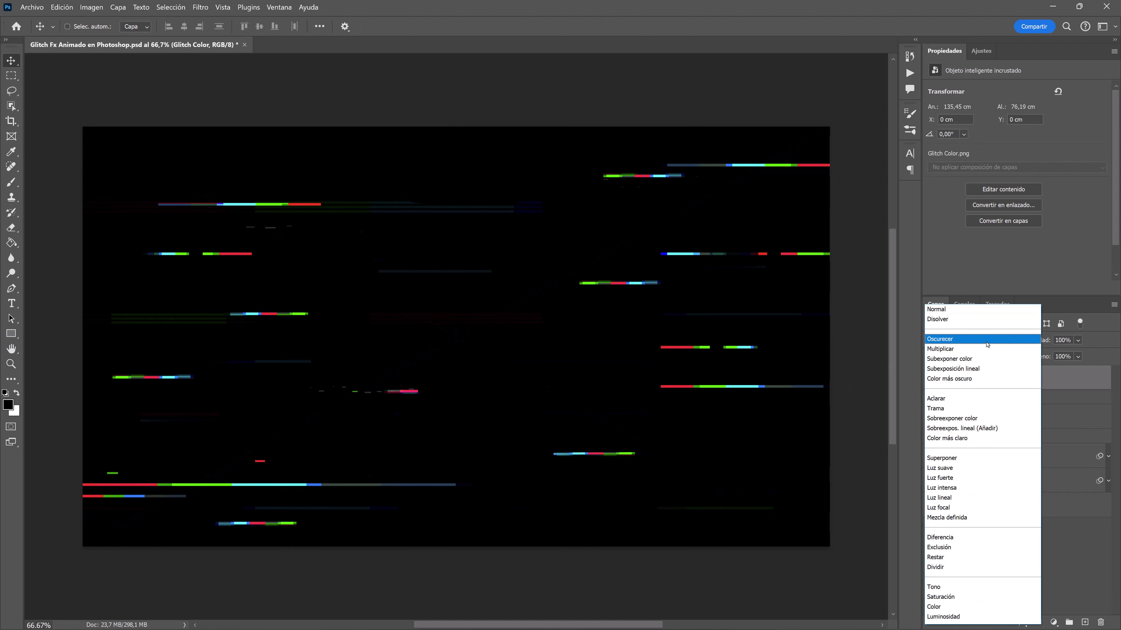
{"action": "left_click", "coordinate": [978, 409]}
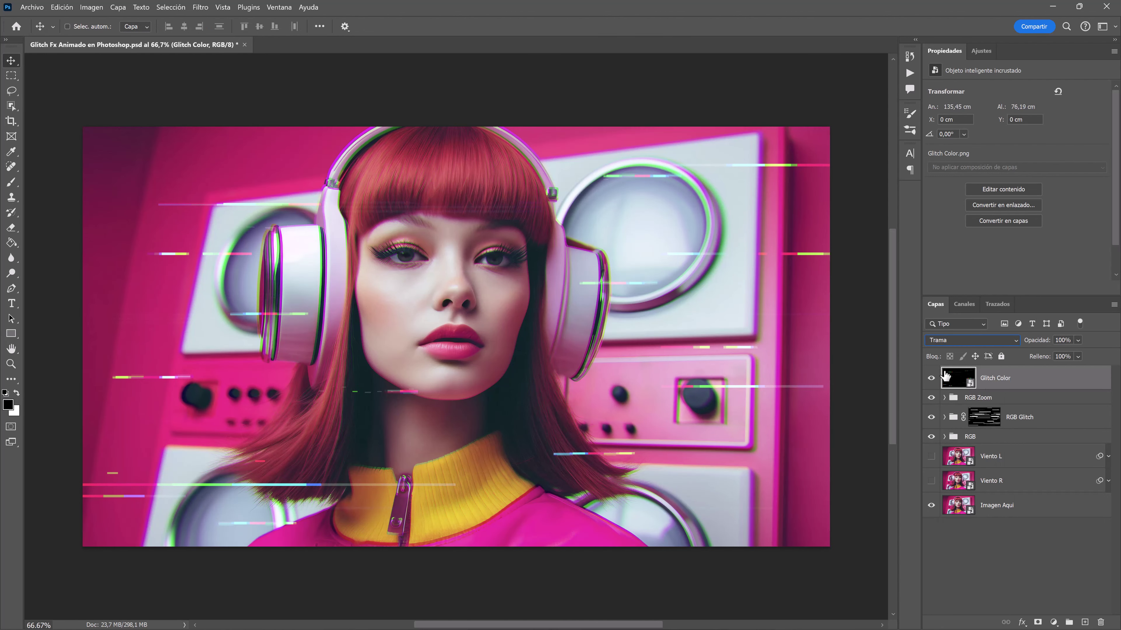
{"action": "left_click", "coordinate": [931, 379]}
{"action": "left_click", "coordinate": [931, 379]}
{"action": "left_click", "coordinate": [932, 380]}
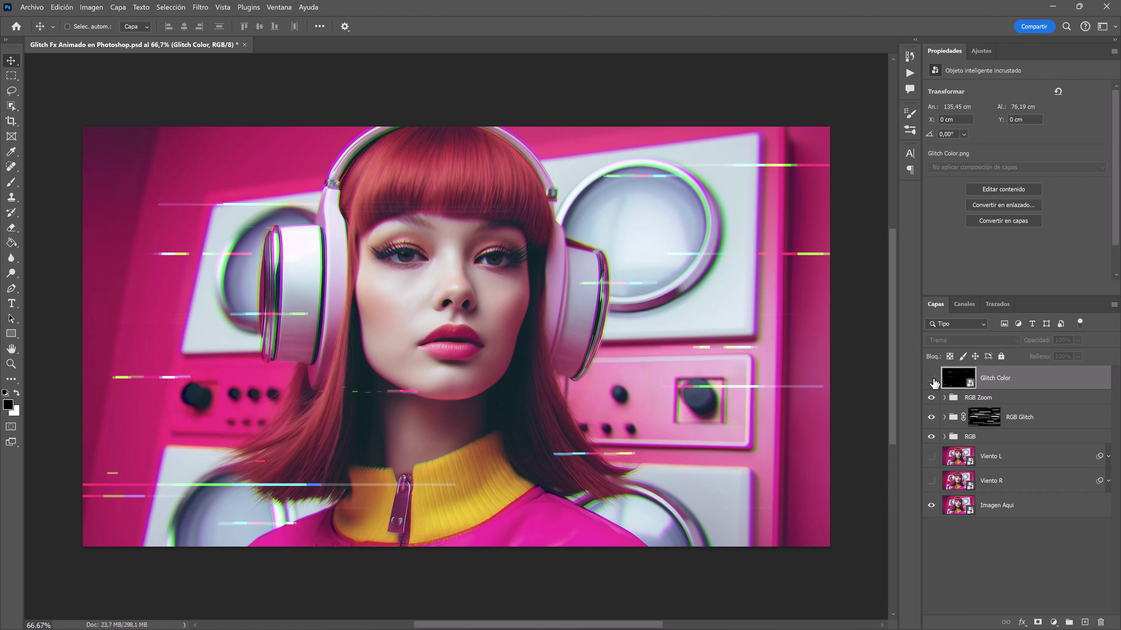
Hide Glitch Color, RGB Zoom, RGB Glitch and RGB, leaving the plain portrait.
{"action": "left_click", "coordinate": [932, 379]}
{"action": "left_click", "coordinate": [931, 397]}
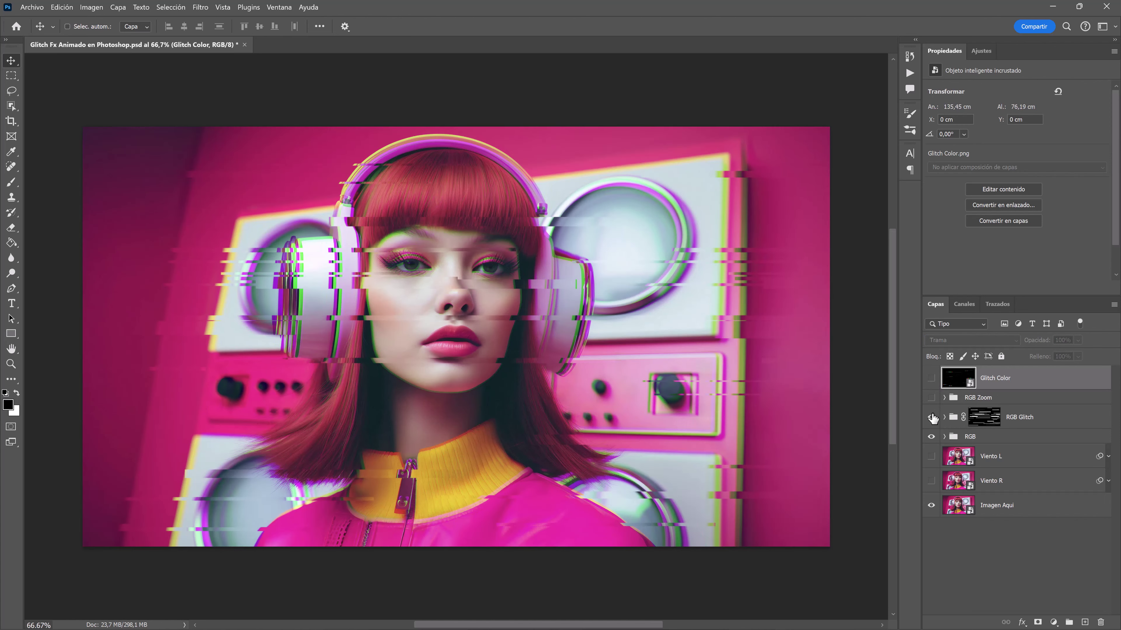
{"action": "left_click", "coordinate": [931, 417]}
{"action": "left_click", "coordinate": [930, 439]}
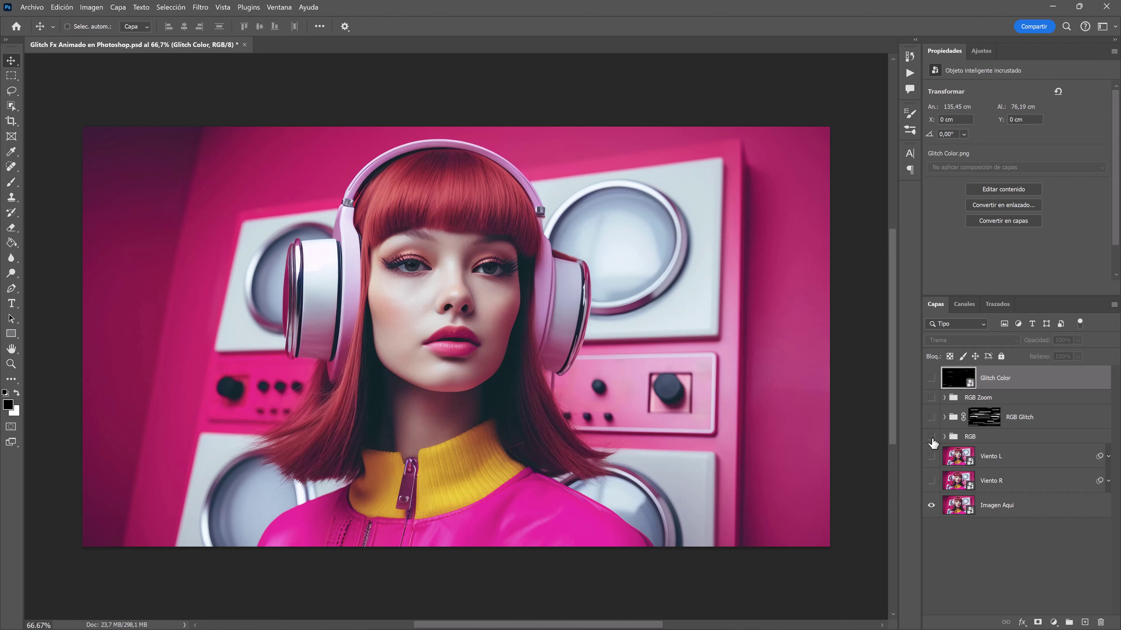
Place Textura Ruido.jpg into the document as an embedded layer.
{"action": "left_click", "coordinate": [38, 9]}
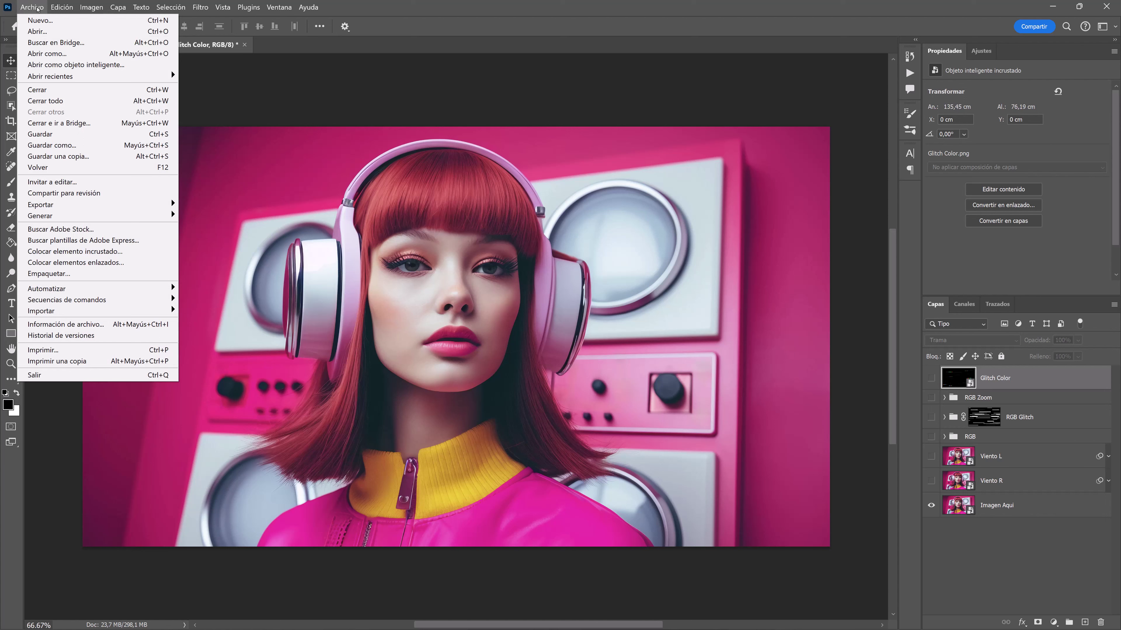
{"action": "left_click", "coordinate": [169, 252]}
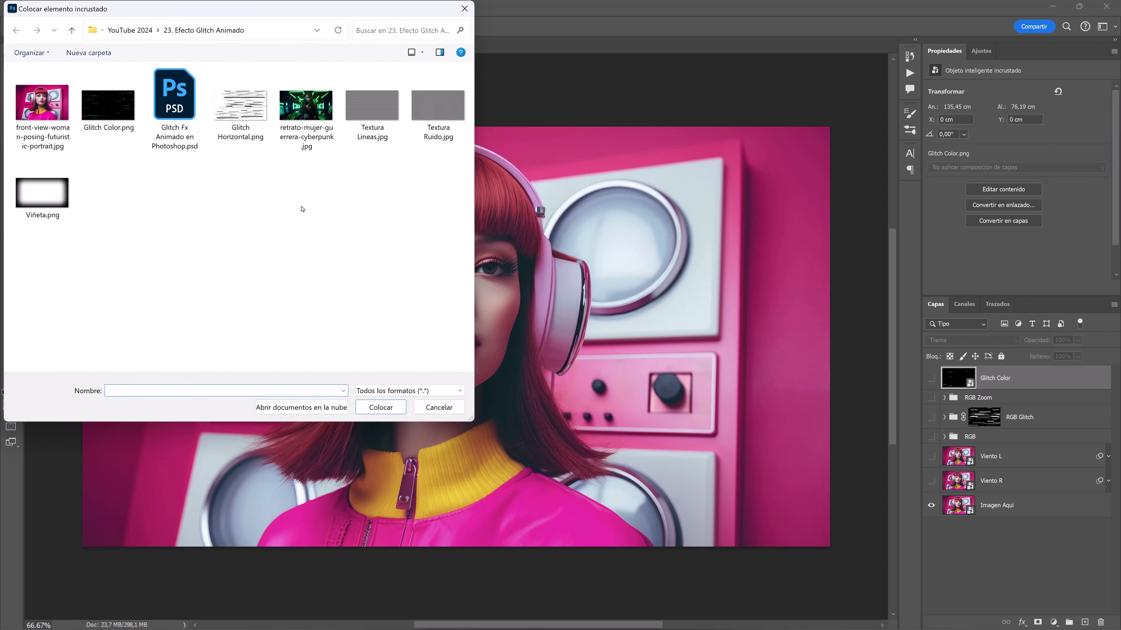
{"action": "left_click", "coordinate": [445, 109]}
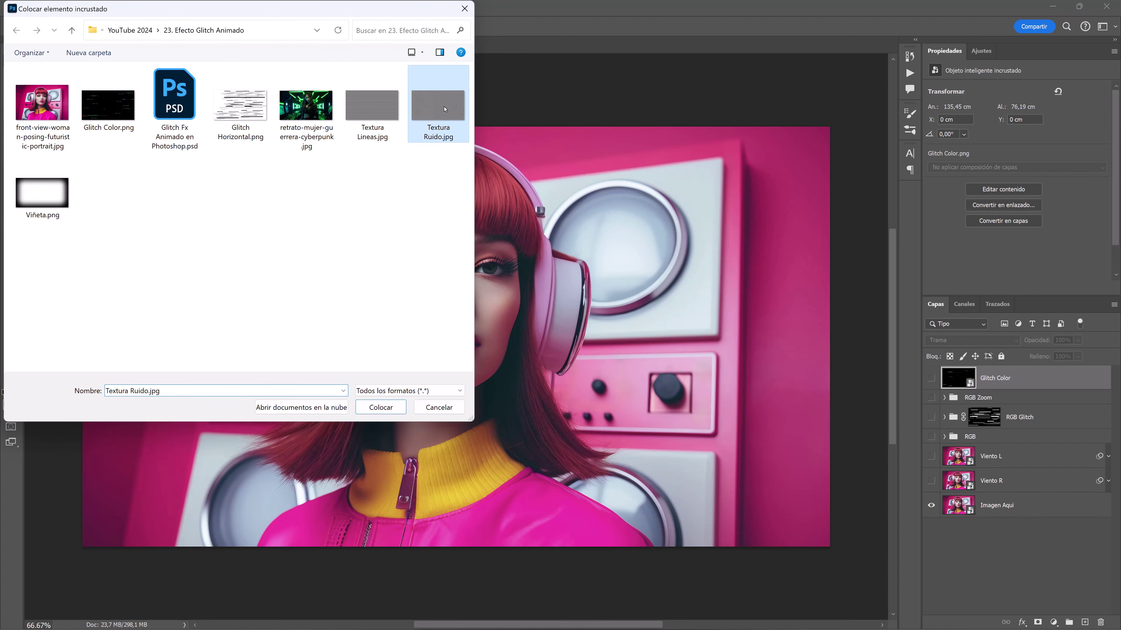
{"action": "left_click", "coordinate": [388, 406]}
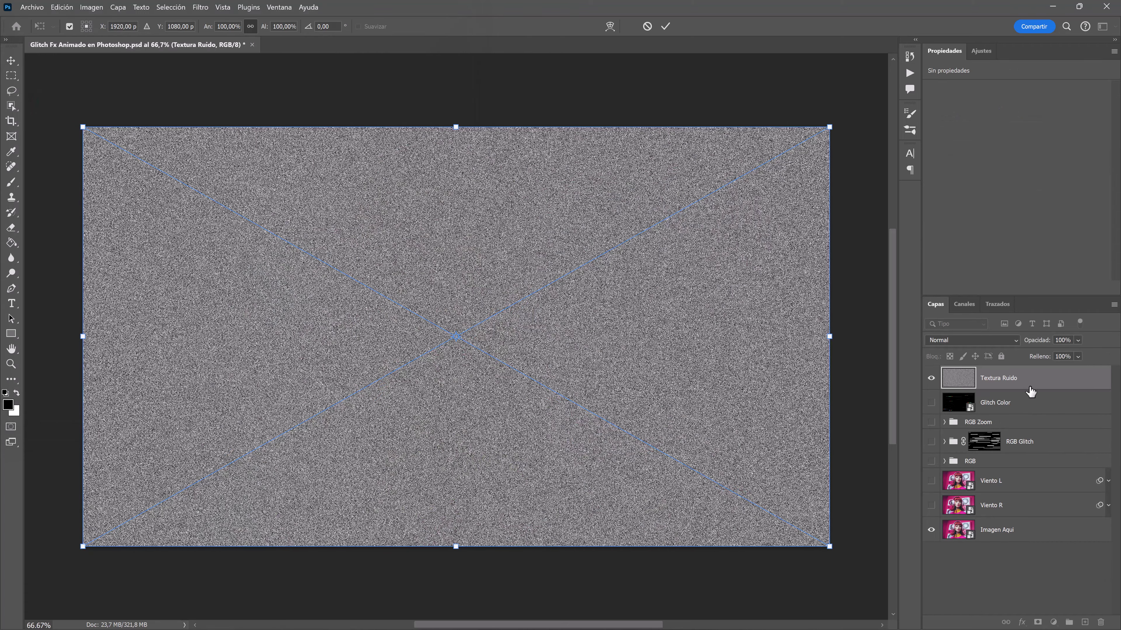
{"action": "key", "text": "Return"}
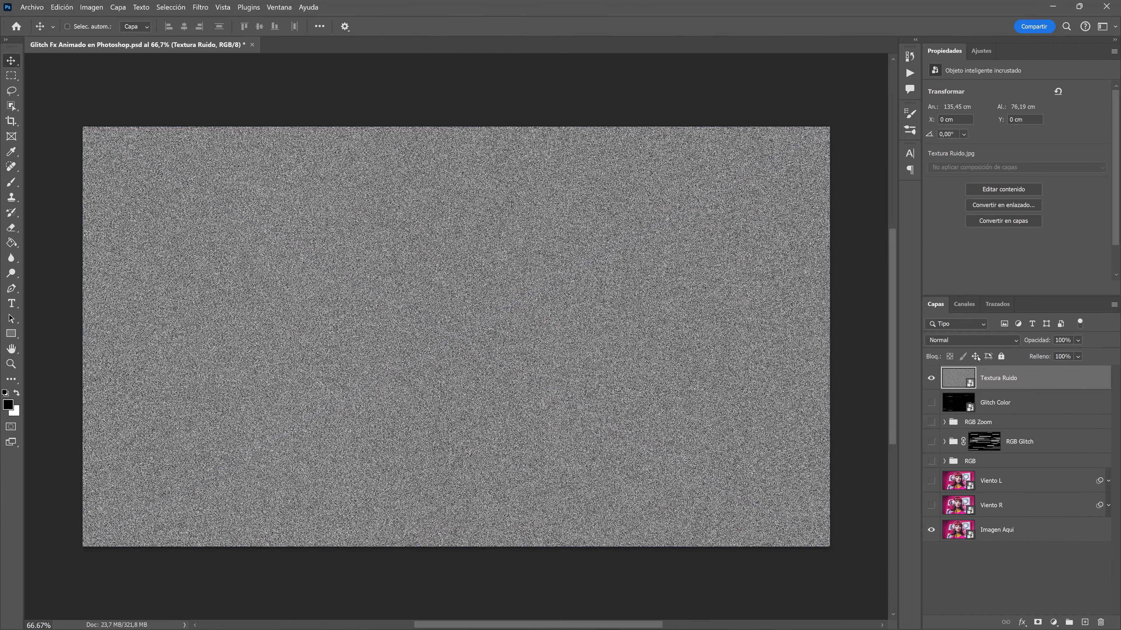
Blend the Textura Ruido layer in Luz suave mode at 30% opacity.
{"action": "left_click", "coordinate": [970, 340]}
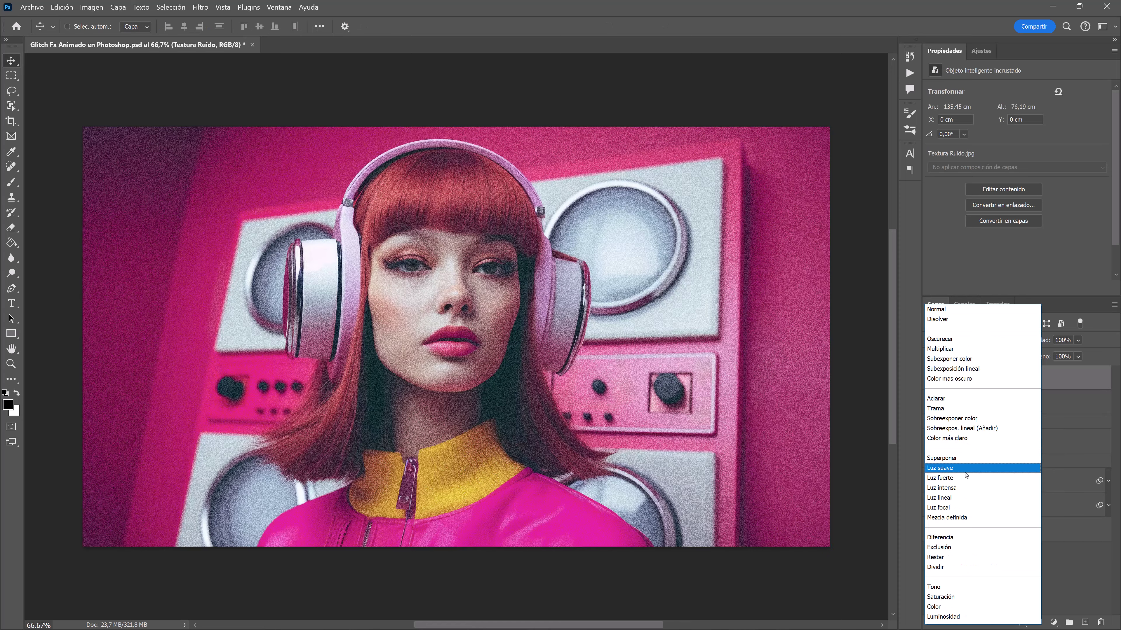
{"action": "left_click", "coordinate": [965, 473]}
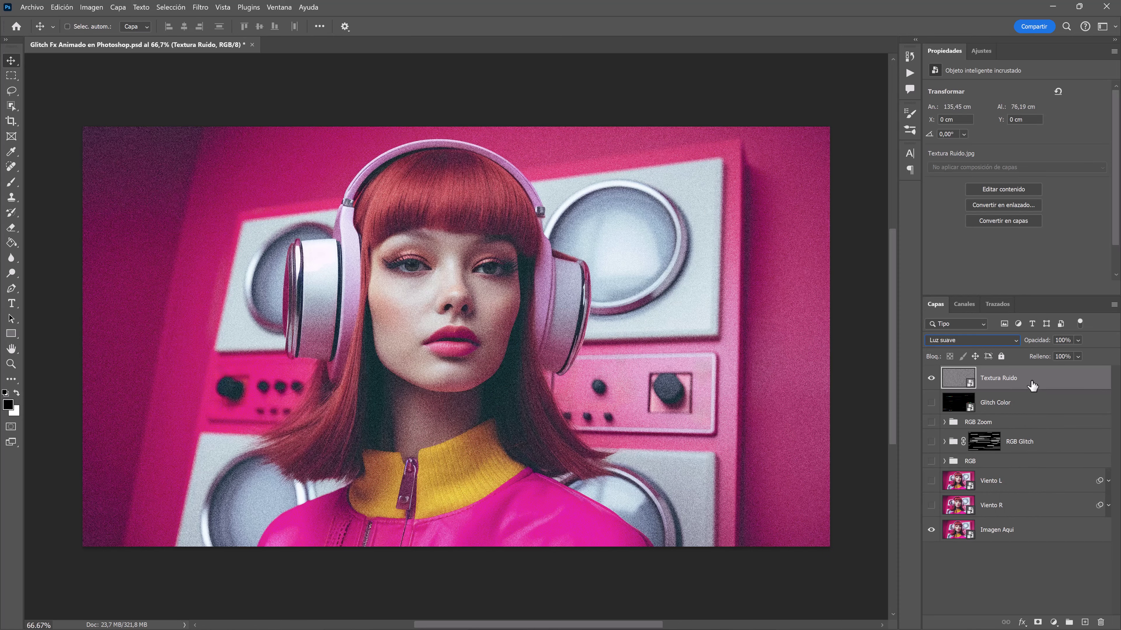
{"action": "key", "text": "3"}
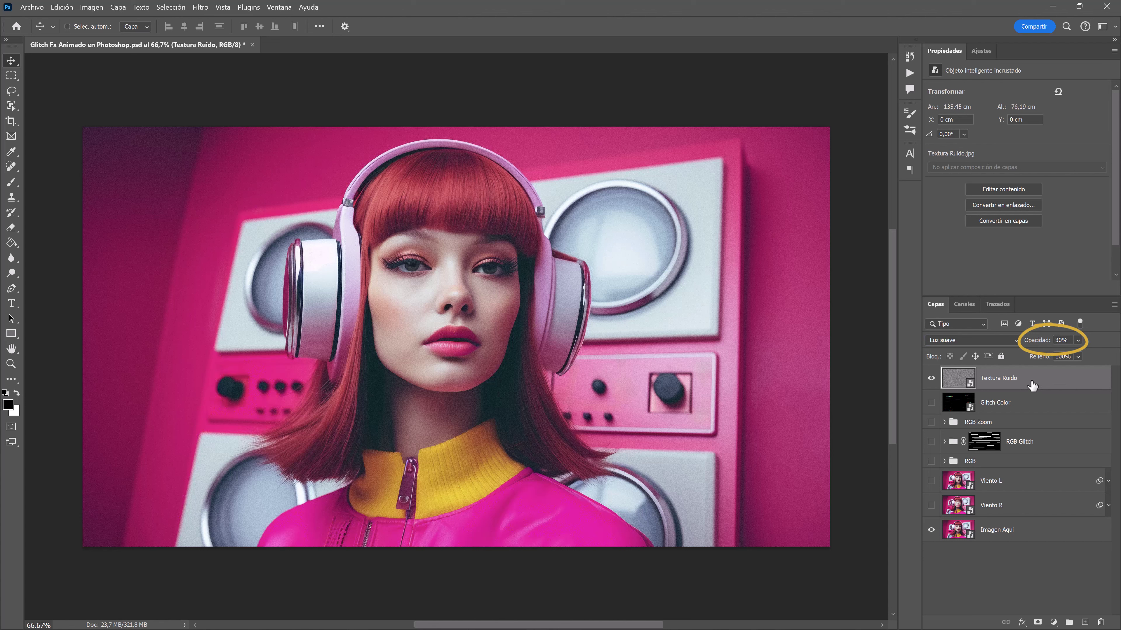
{"action": "key", "text": "4"}
Place Textura Lineas.jpg into the document as an embedded layer.
{"action": "left_click", "coordinate": [32, 8]}
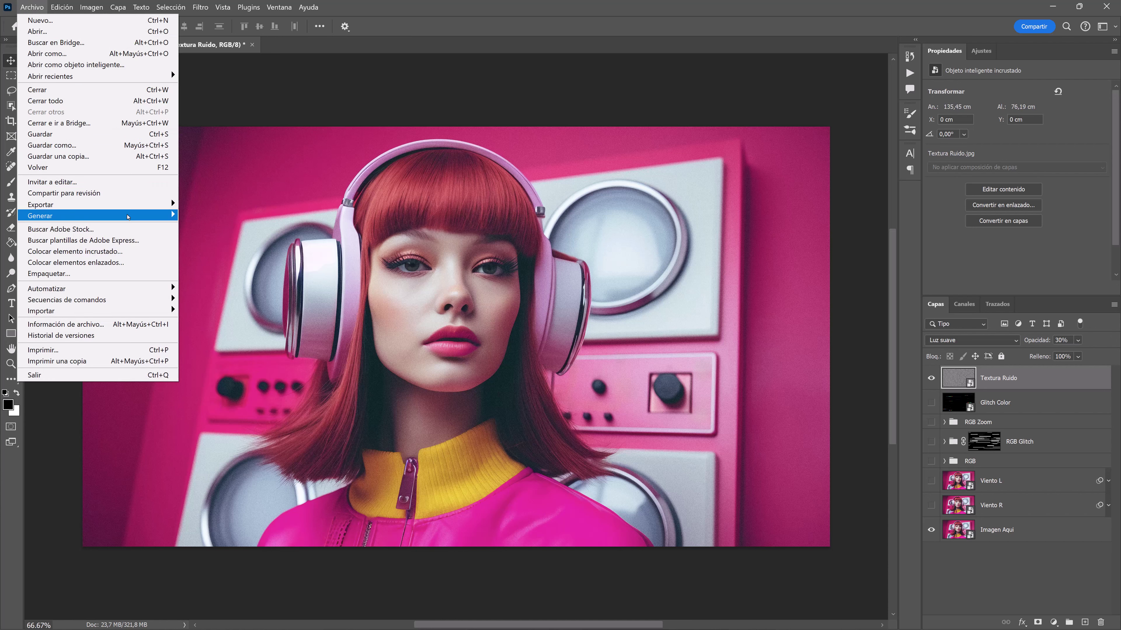
{"action": "left_click", "coordinate": [133, 252]}
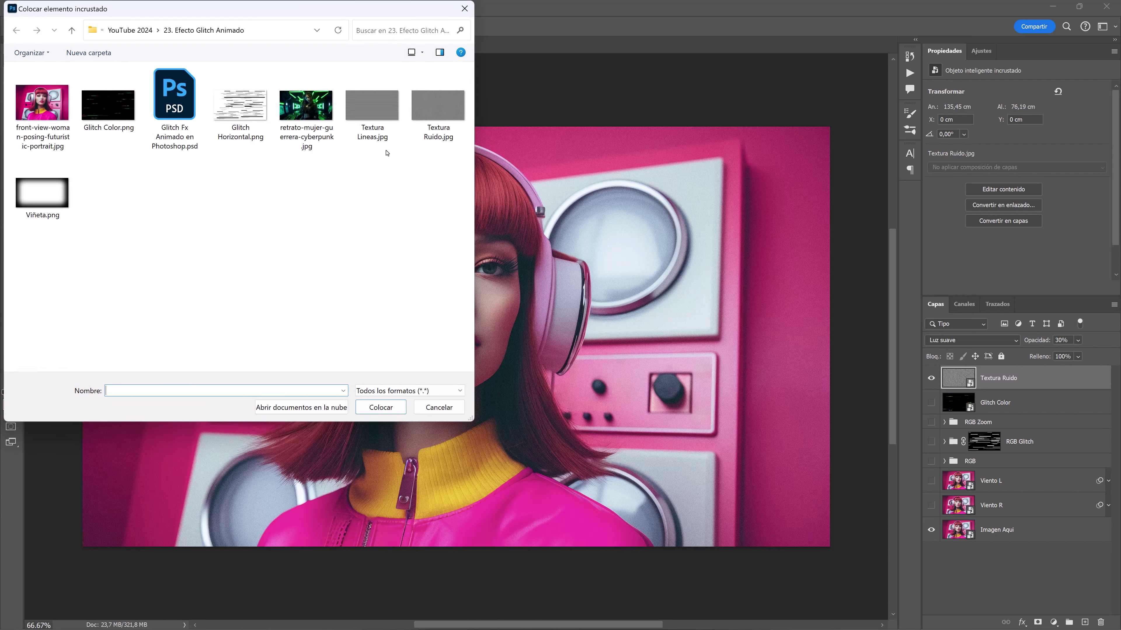
{"action": "left_click", "coordinate": [375, 117]}
{"action": "left_click", "coordinate": [376, 407]}
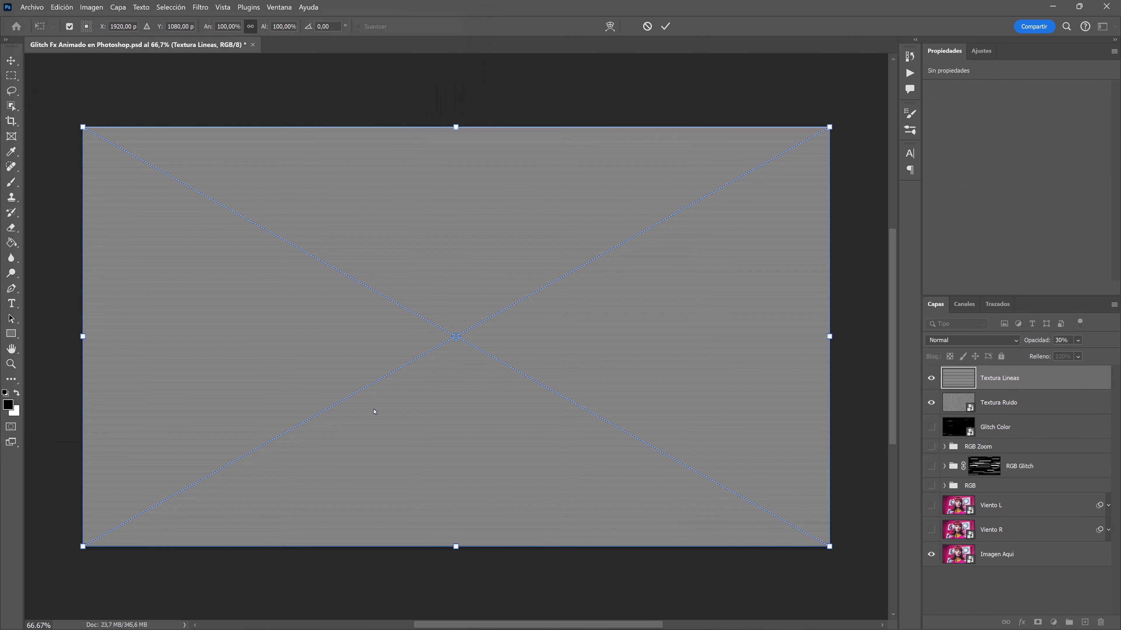
{"action": "key", "text": "Return"}
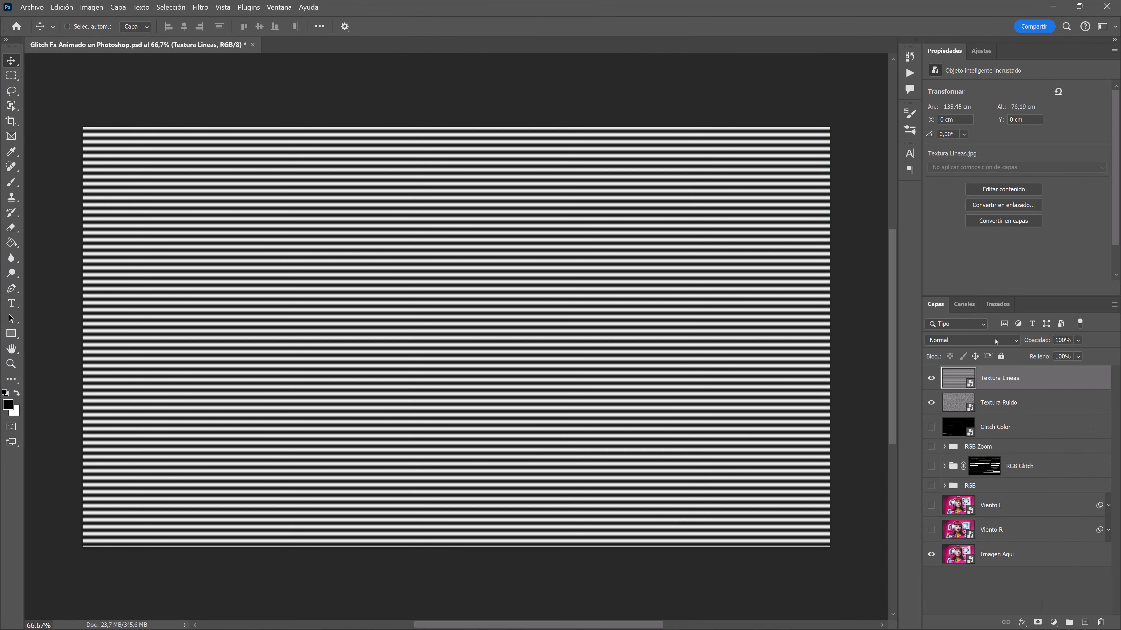
Blend the Textura Lineas layer in Superponer mode at 30% opacity.
{"action": "left_click", "coordinate": [970, 340]}
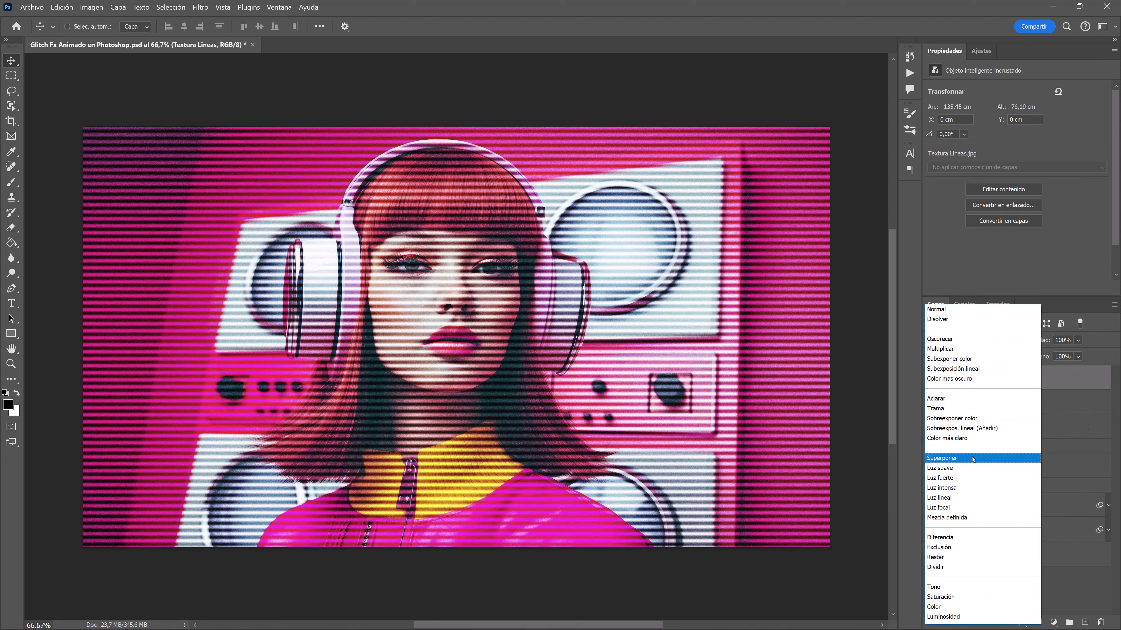
{"action": "left_click", "coordinate": [973, 459]}
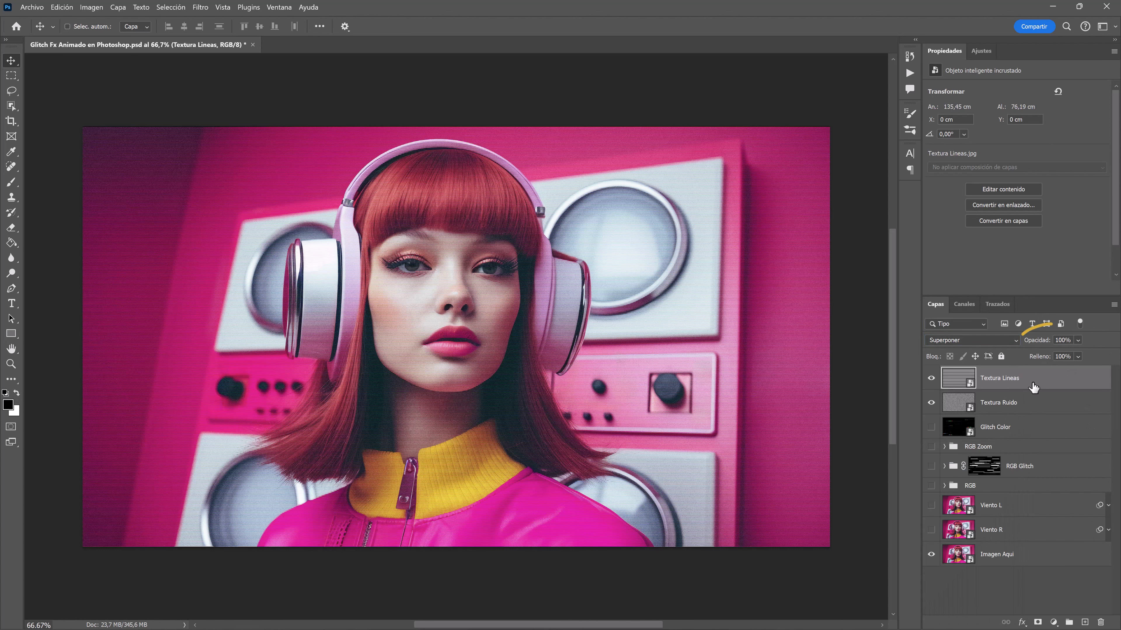
{"action": "key", "text": "3"}
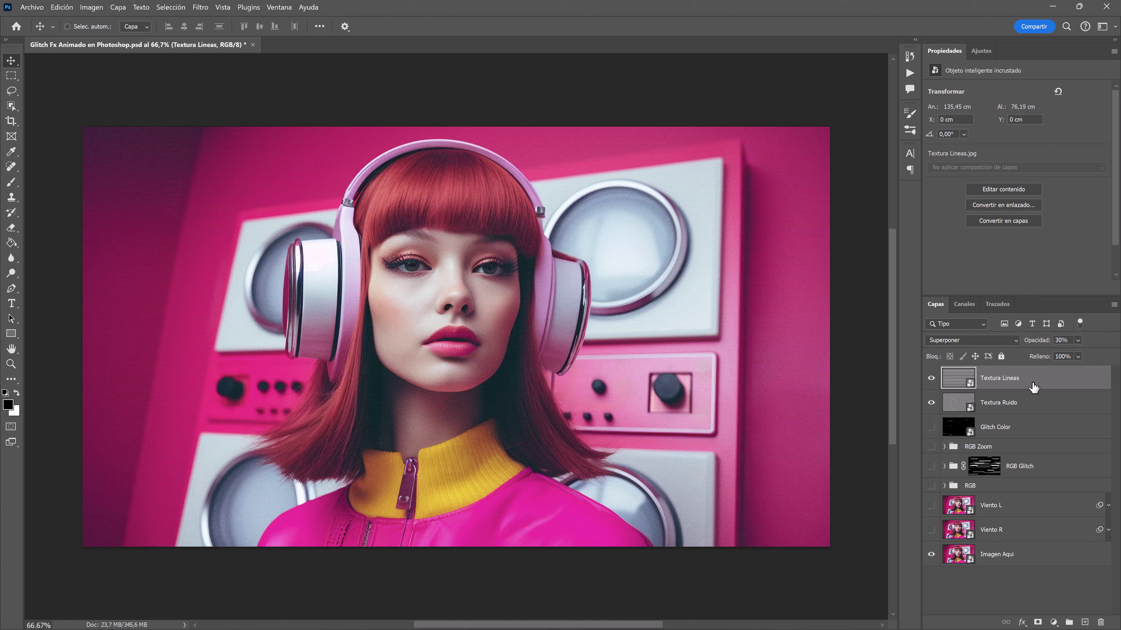
Place Viñeta.png into the document as an embedded layer.
{"action": "left_click", "coordinate": [35, 8]}
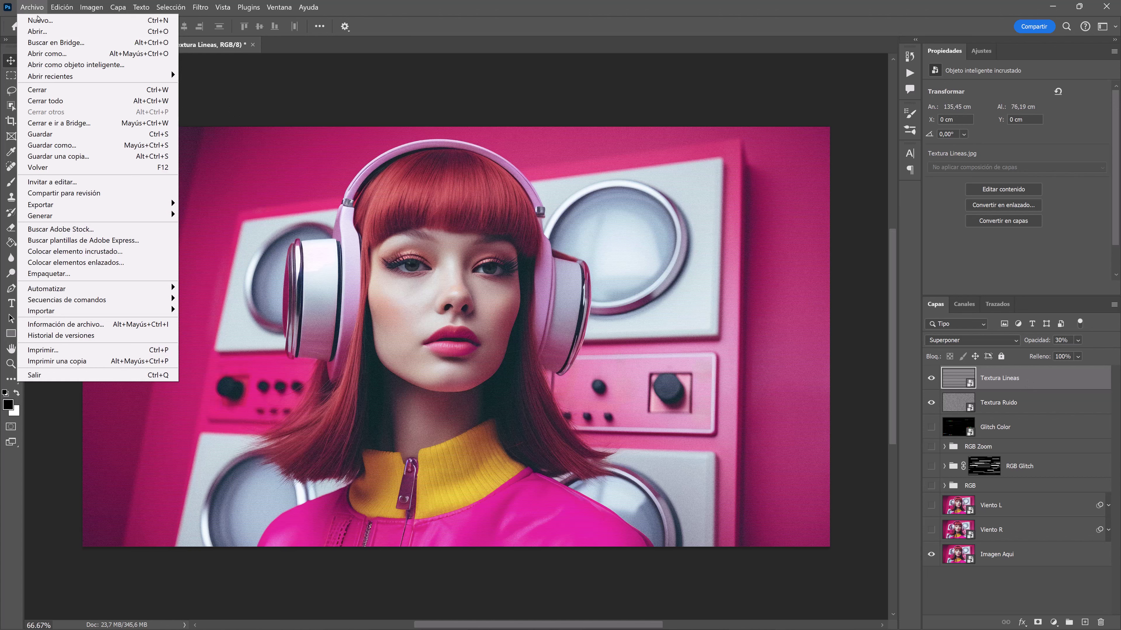
{"action": "left_click", "coordinate": [133, 252]}
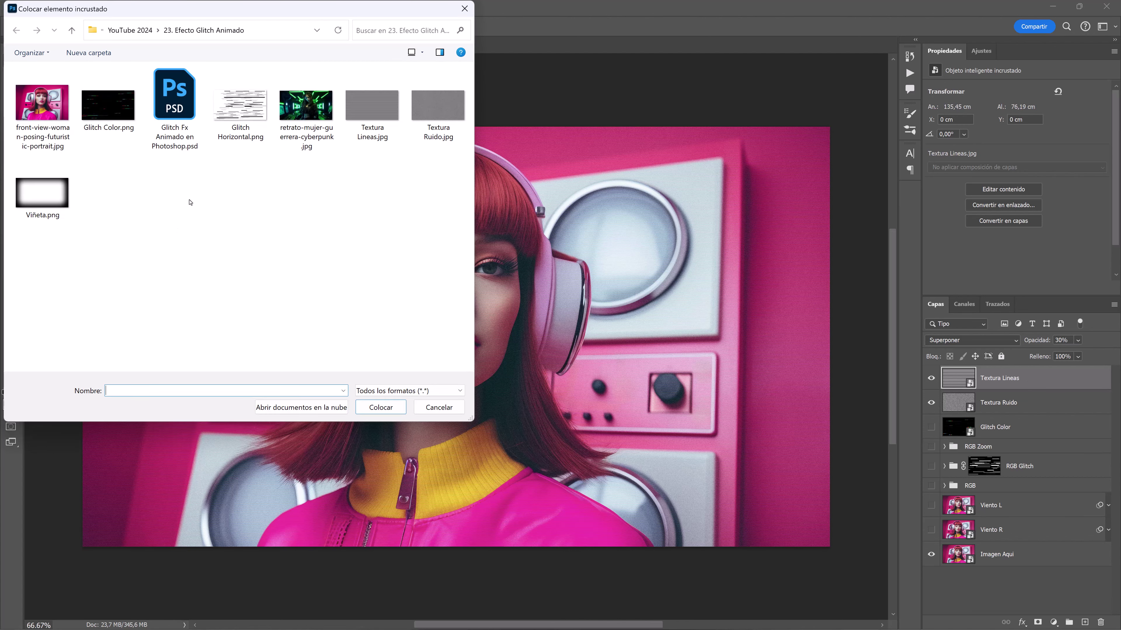
{"action": "left_click", "coordinate": [57, 215]}
{"action": "left_click", "coordinate": [381, 407]}
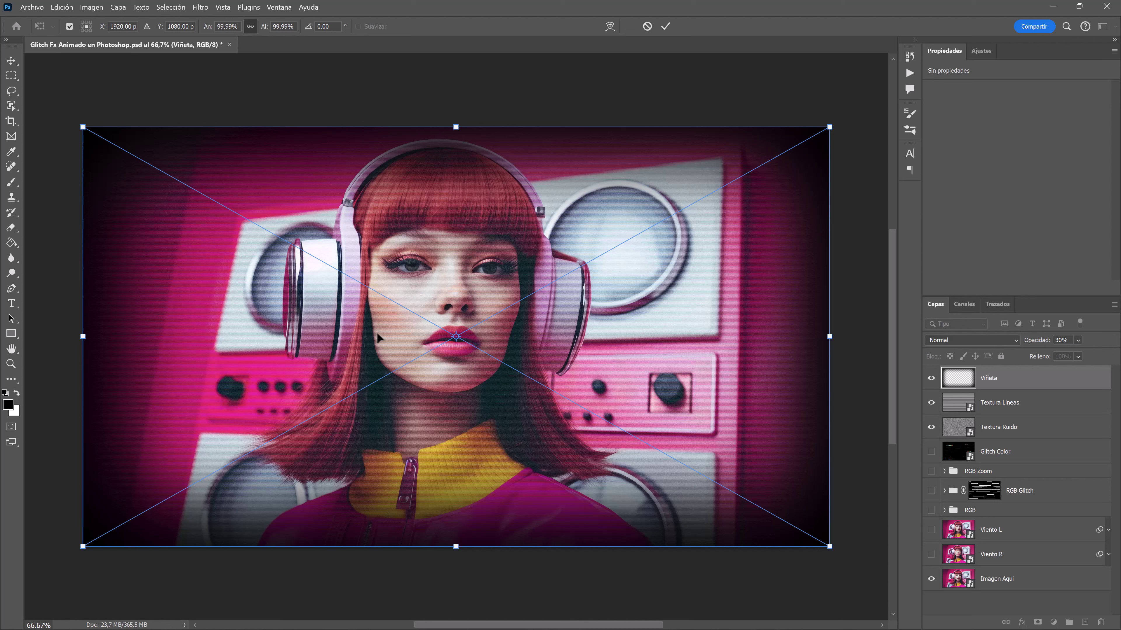
{"action": "key", "text": "Return"}
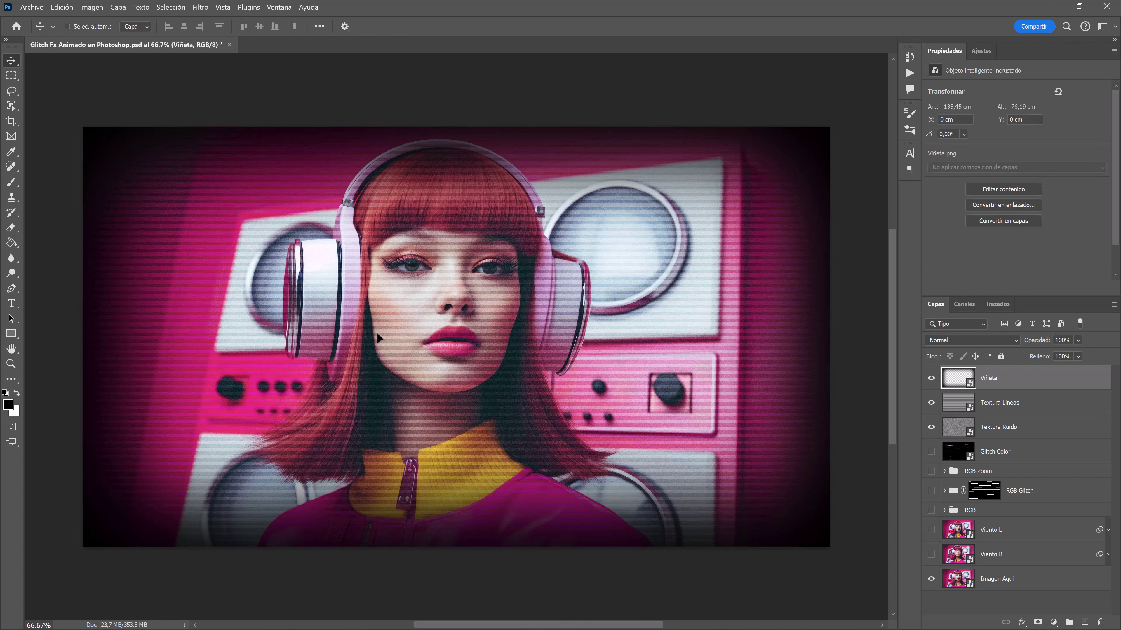
Lower the Viñeta layer to 20% opacity and toggle it to compare.
{"action": "key", "text": "3"}
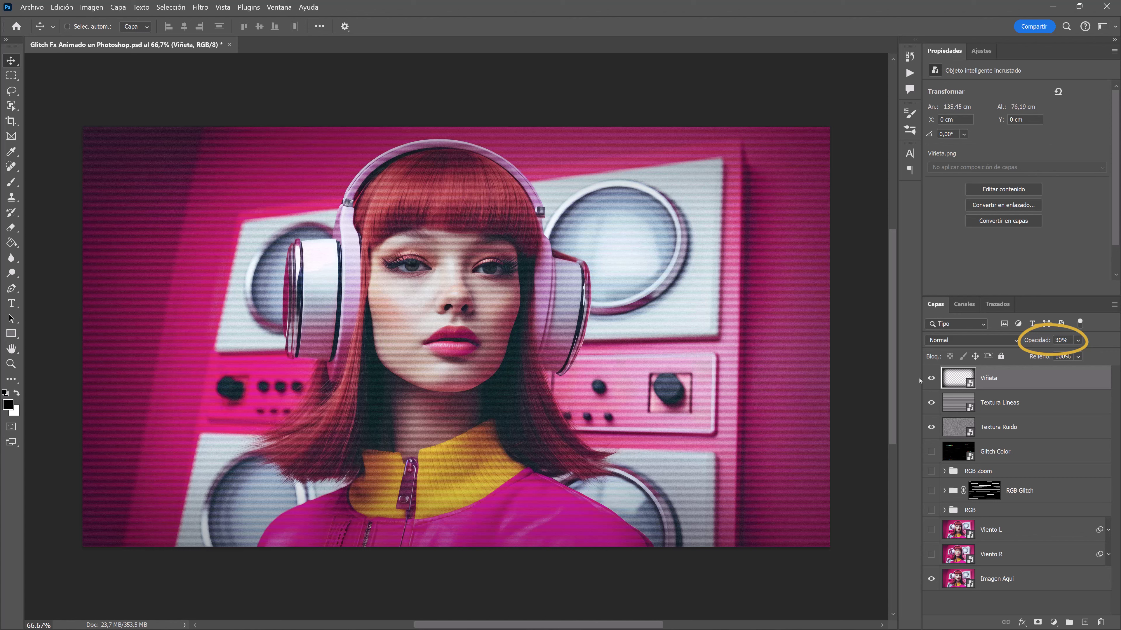
{"action": "left_click", "coordinate": [931, 378]}
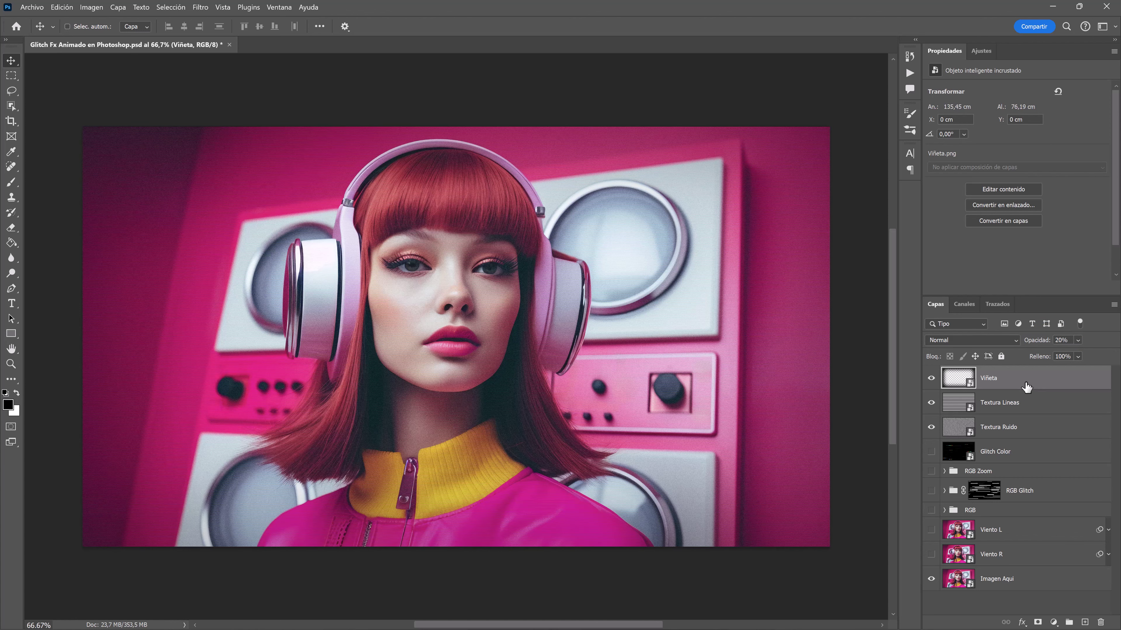
{"action": "left_click", "coordinate": [930, 378]}
Group Viñeta, Textura Lineas and Textura Ruido as 'Textura', toggling it to compare.
{"action": "left_click", "coordinate": [1057, 436], "text": "shift"}
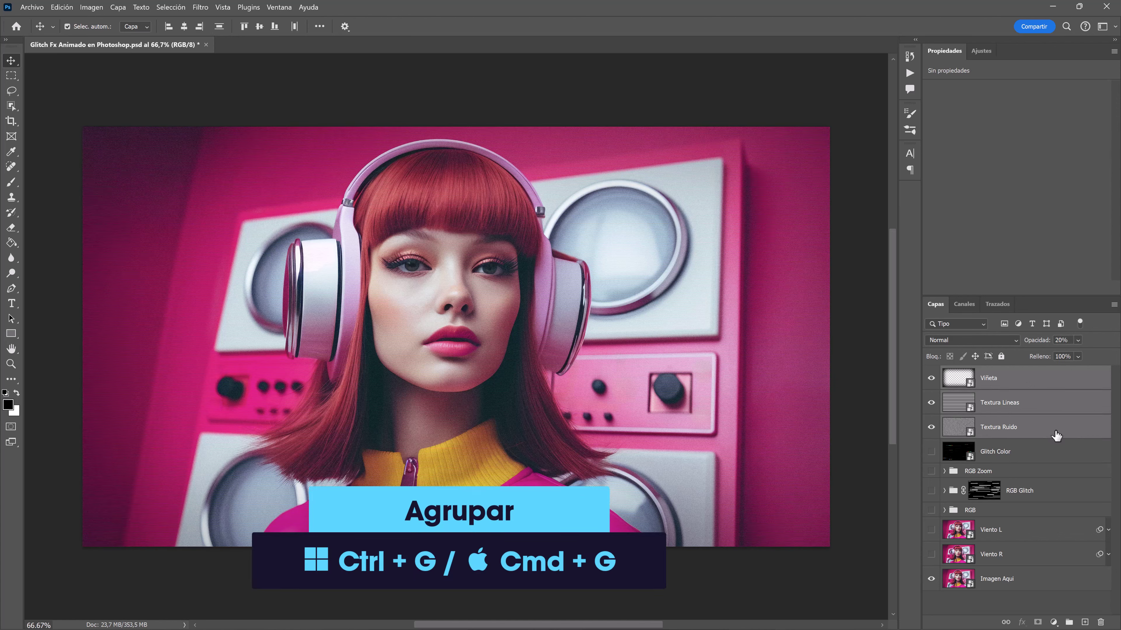
{"action": "key", "text": "ctrl+g"}
{"action": "double_click", "coordinate": [977, 372]}
{"action": "type", "text": "T"}
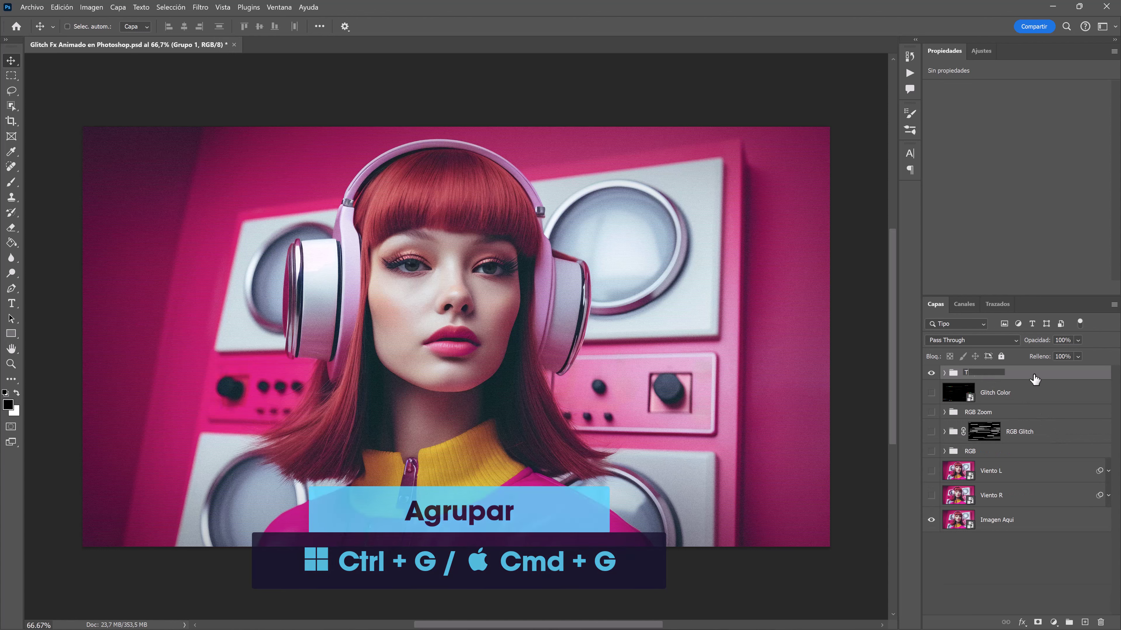
{"action": "type", "text": "extura"}
{"action": "key", "text": "Return"}
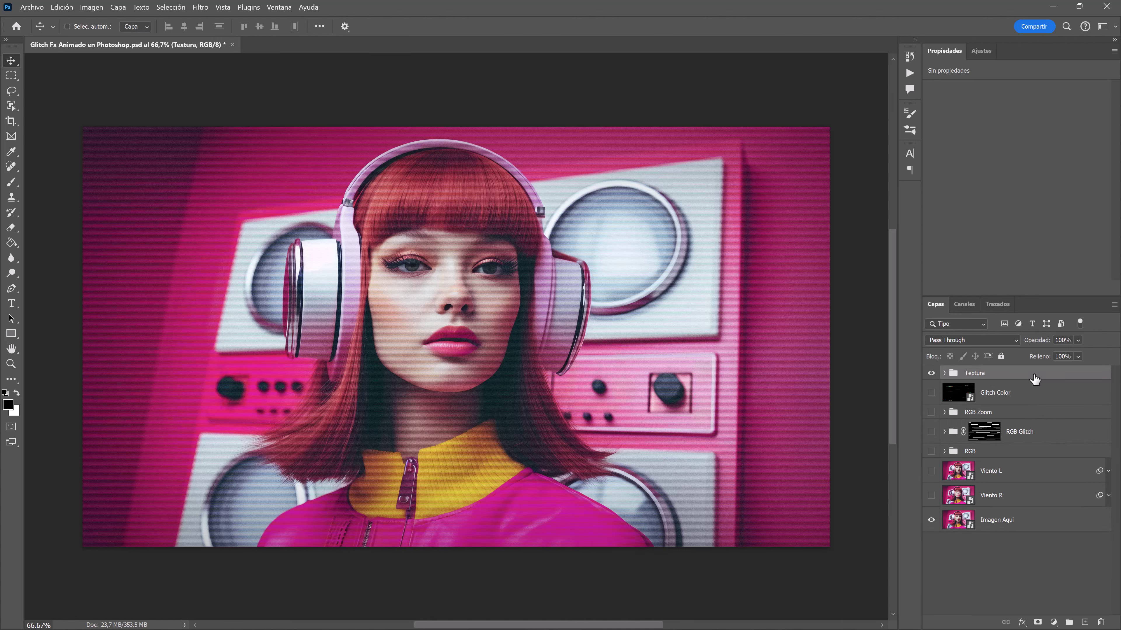
{"action": "left_click", "coordinate": [932, 374]}
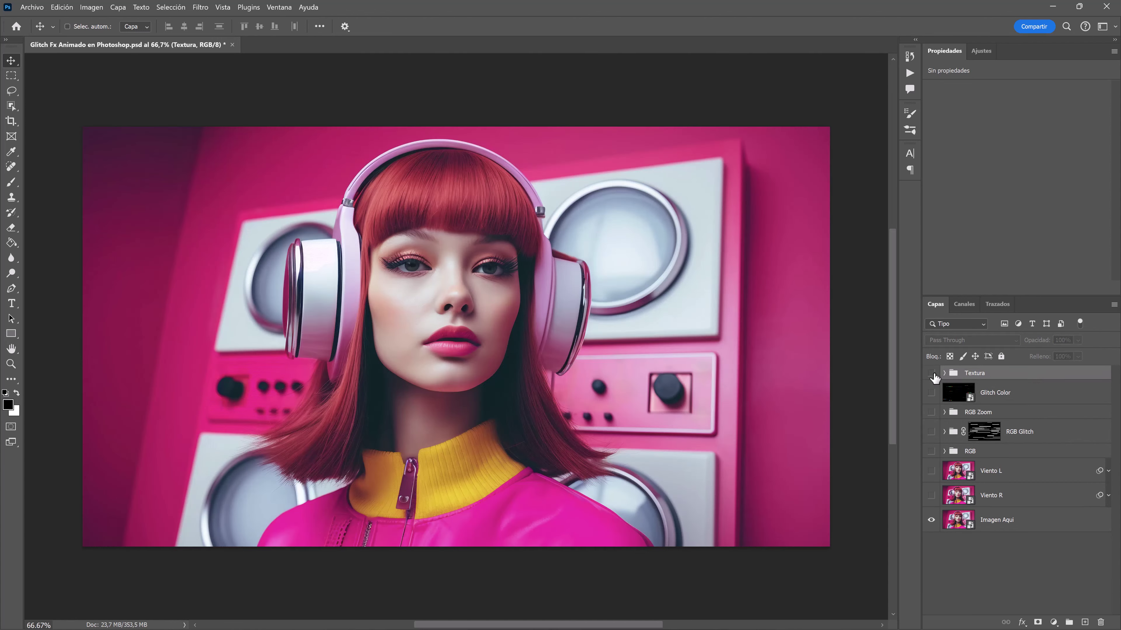
{"action": "left_click", "coordinate": [931, 374]}
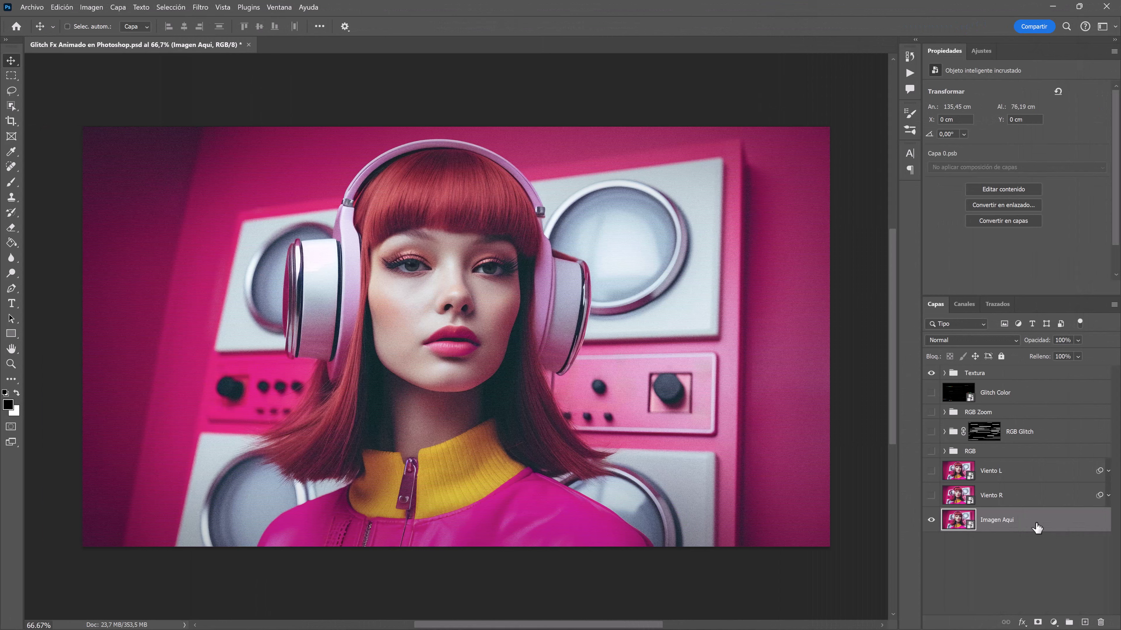
Open the Línea de tiempo panel and create a frame animation (Crear animación de cuadros).
{"action": "left_click", "coordinate": [284, 8]}
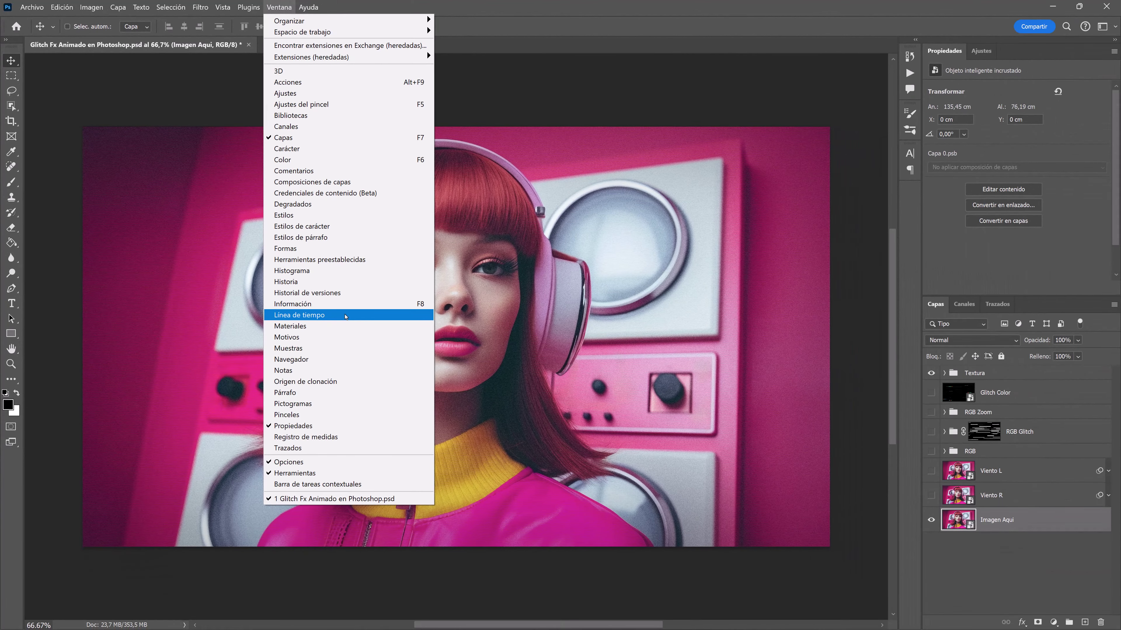
{"action": "left_click", "coordinate": [345, 316]}
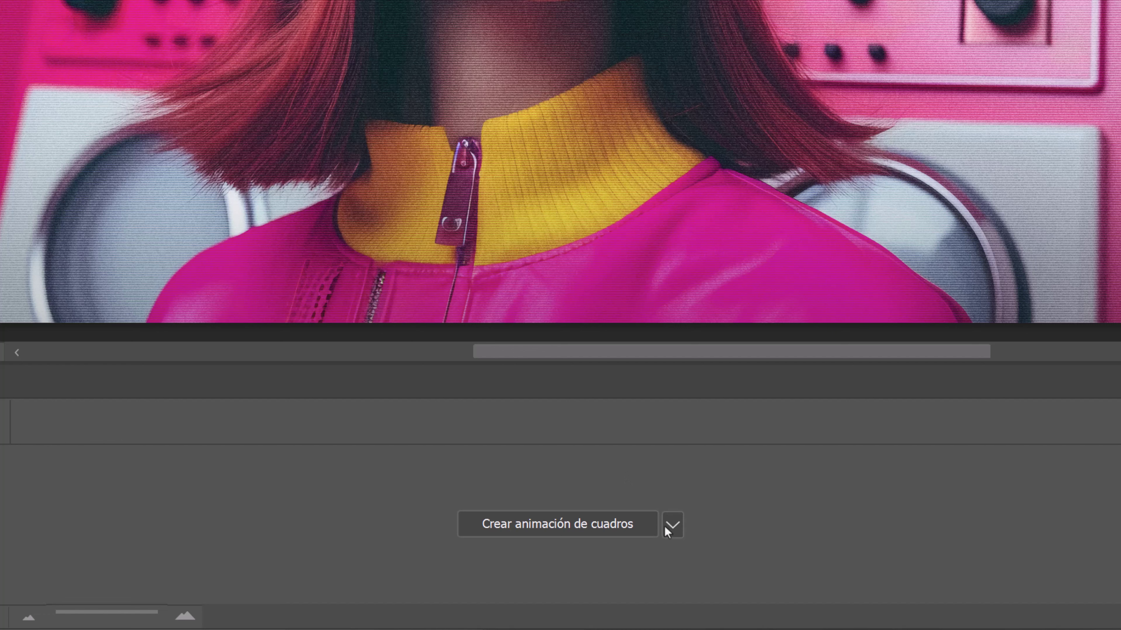
{"action": "left_click", "coordinate": [667, 531]}
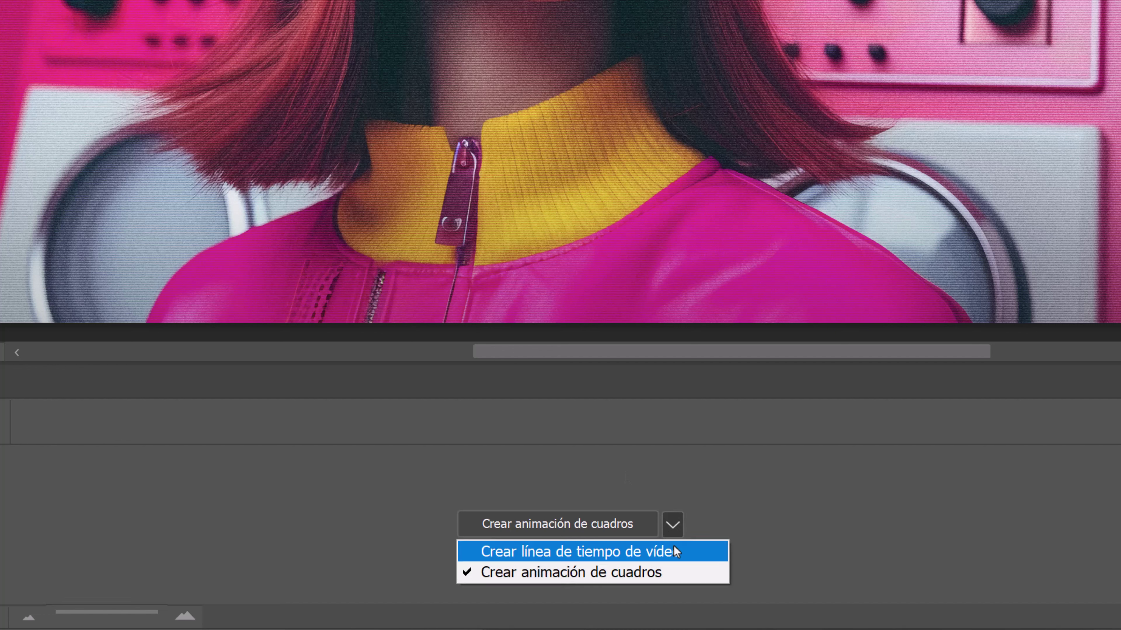
{"action": "left_click", "coordinate": [668, 570]}
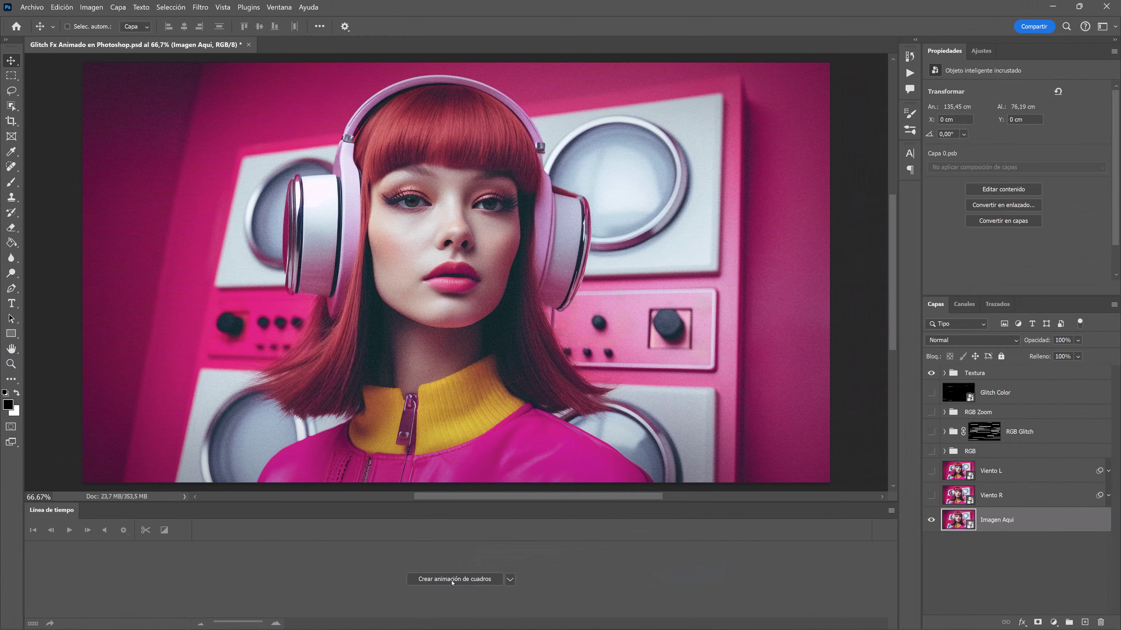
{"action": "left_click", "coordinate": [451, 581]}
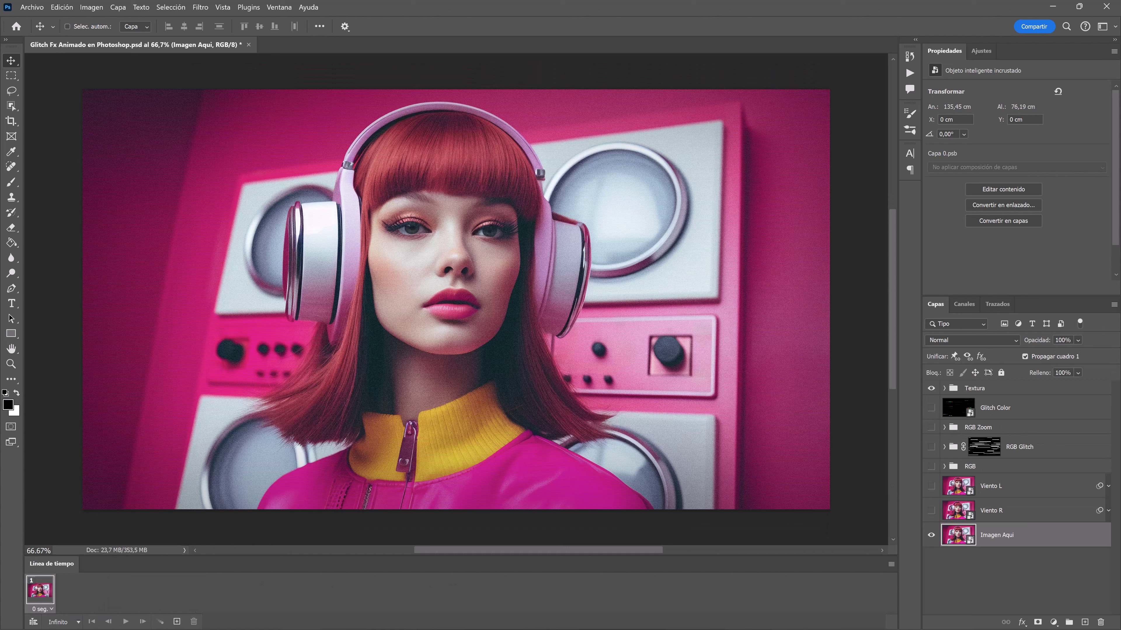
Select Imagen Aqui, preview Viento R, and set the animation loop to Infinito.
{"action": "left_click", "coordinate": [1024, 388]}
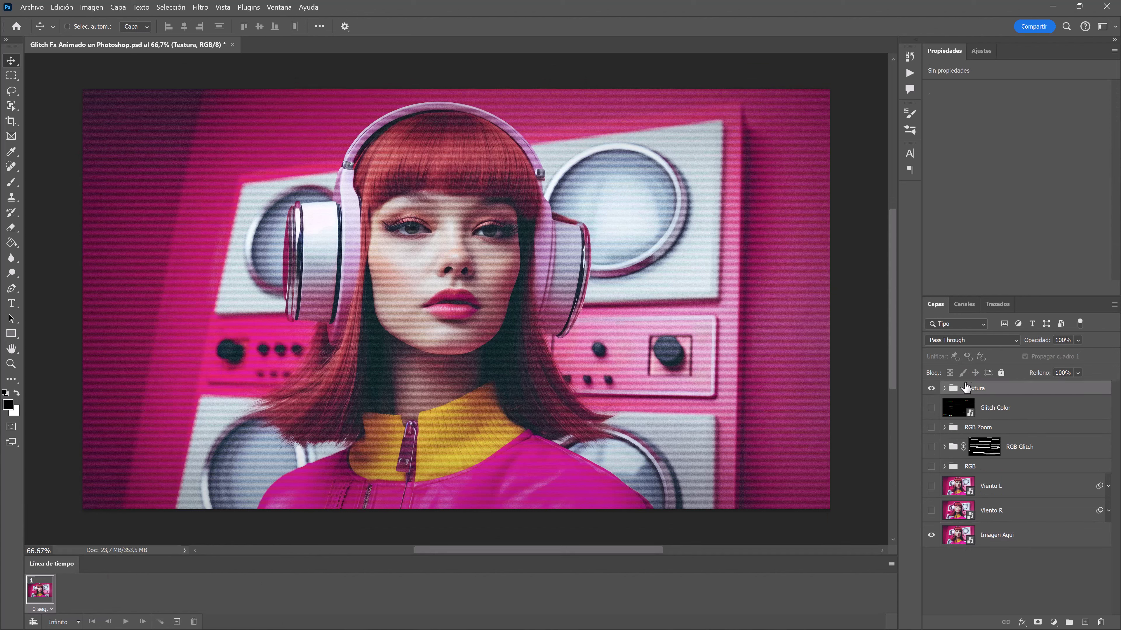
{"action": "left_click", "coordinate": [1018, 538]}
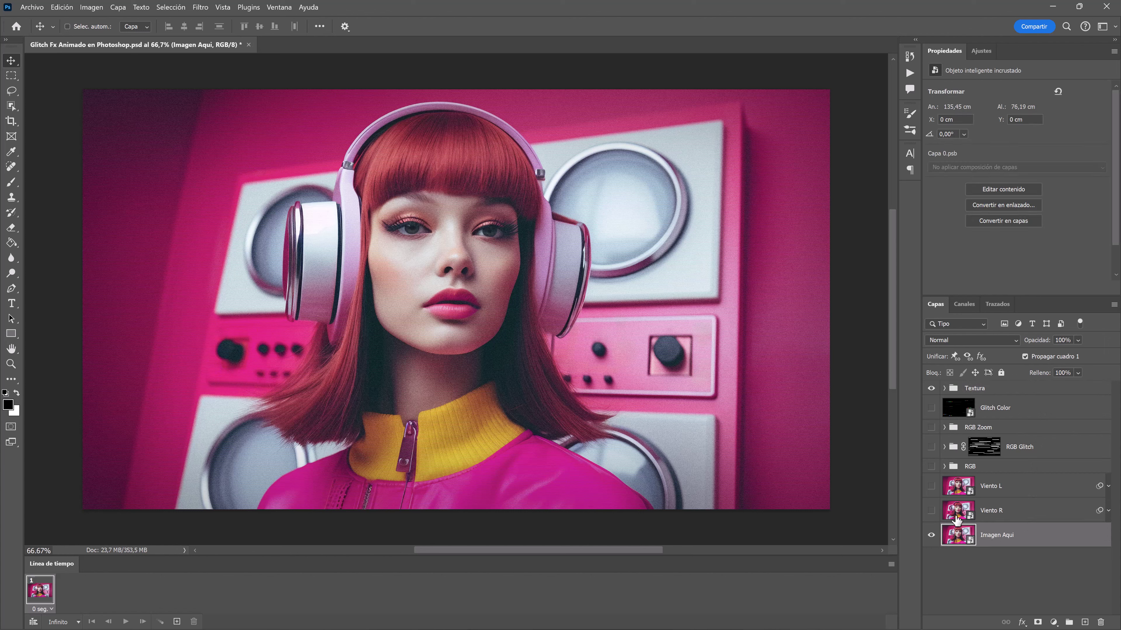
{"action": "left_click", "coordinate": [930, 511]}
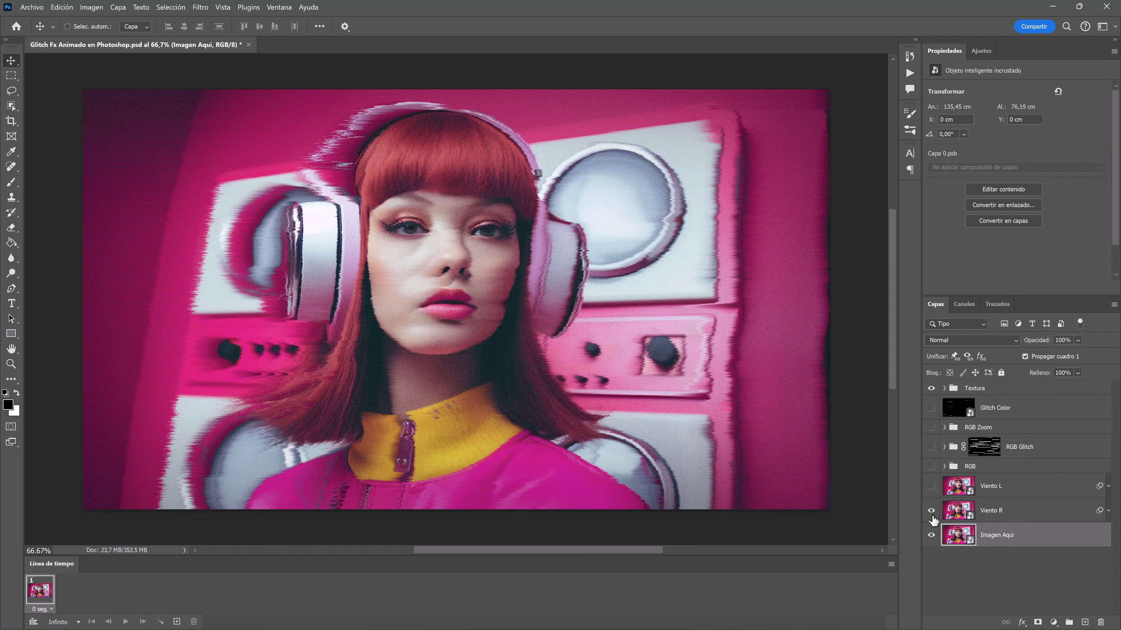
{"action": "left_click", "coordinate": [931, 510]}
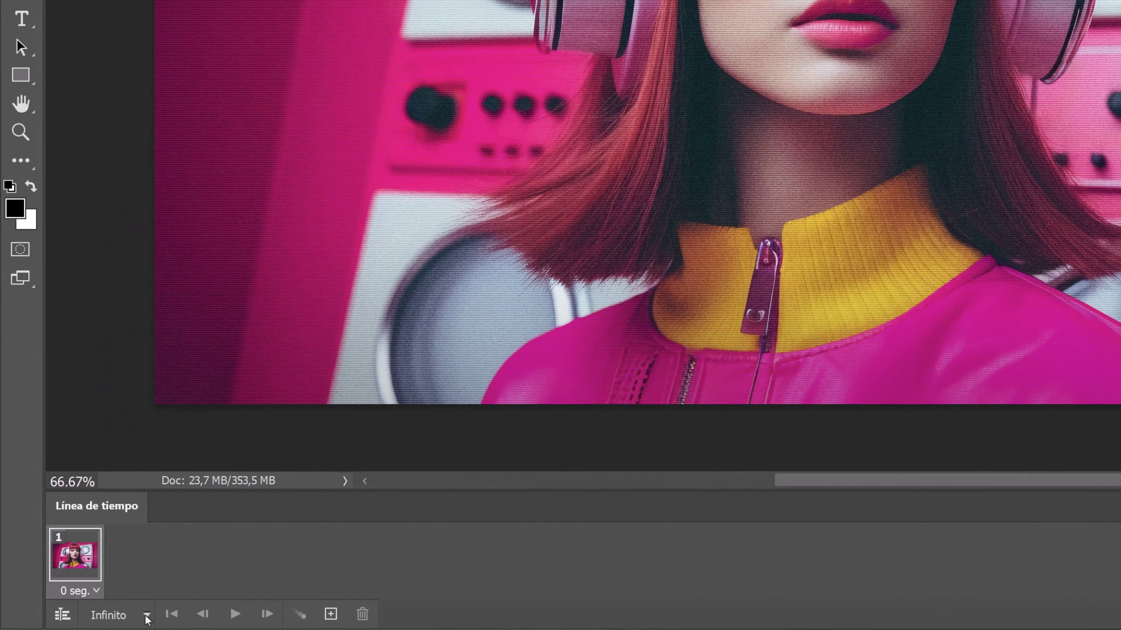
{"action": "left_click", "coordinate": [147, 617]}
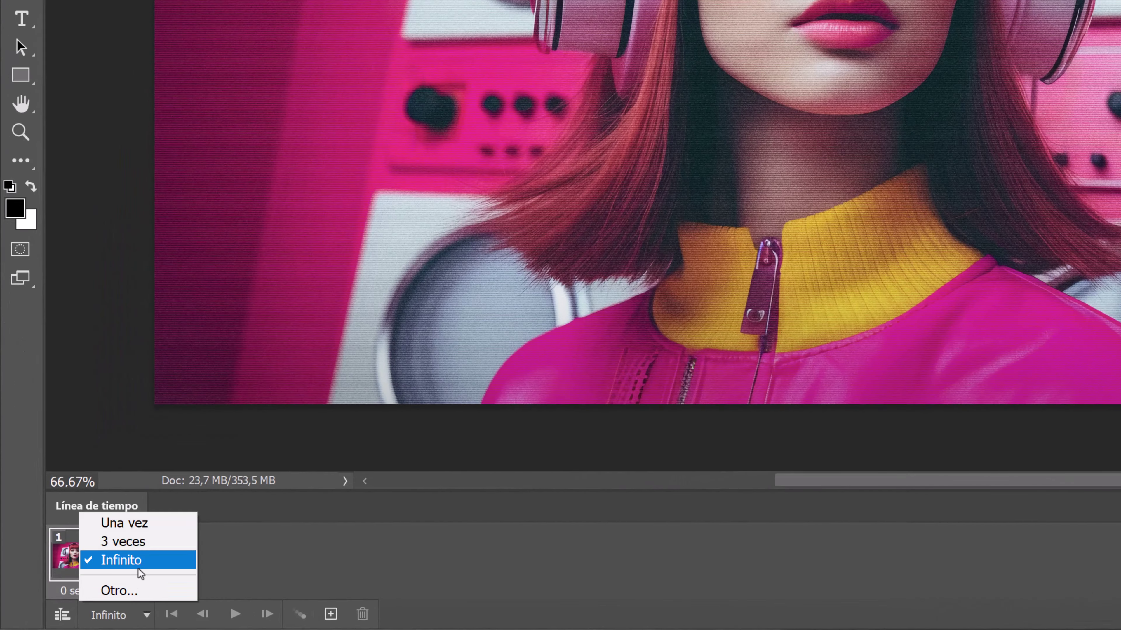
{"action": "left_click", "coordinate": [174, 565]}
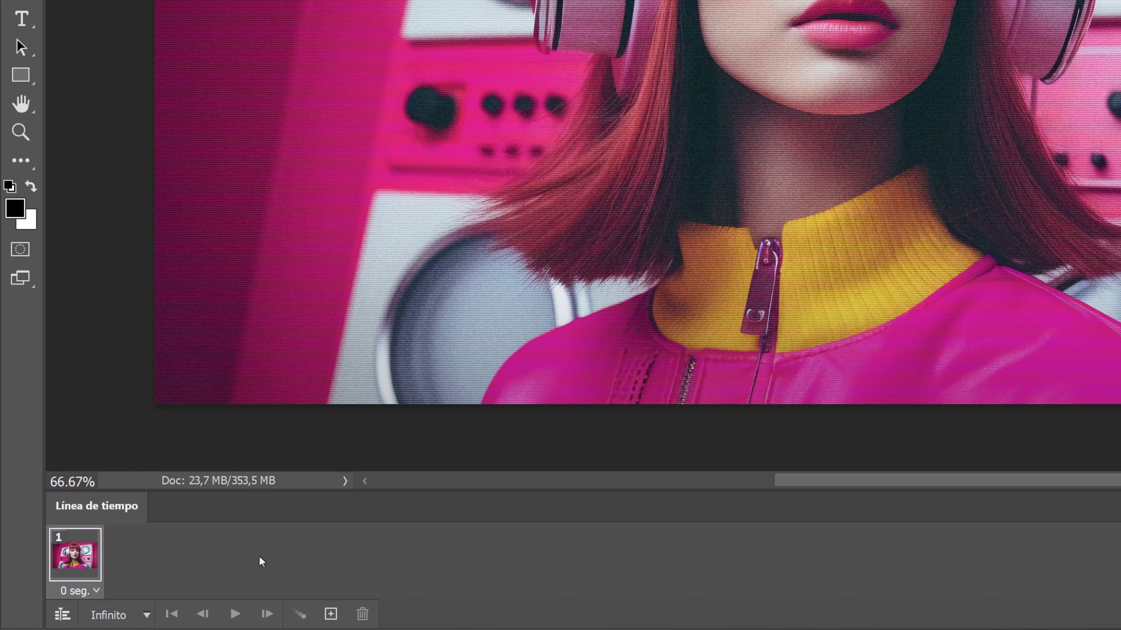
Give frame 1 a custom 0,3-second delay.
{"action": "left_click", "coordinate": [96, 591]}
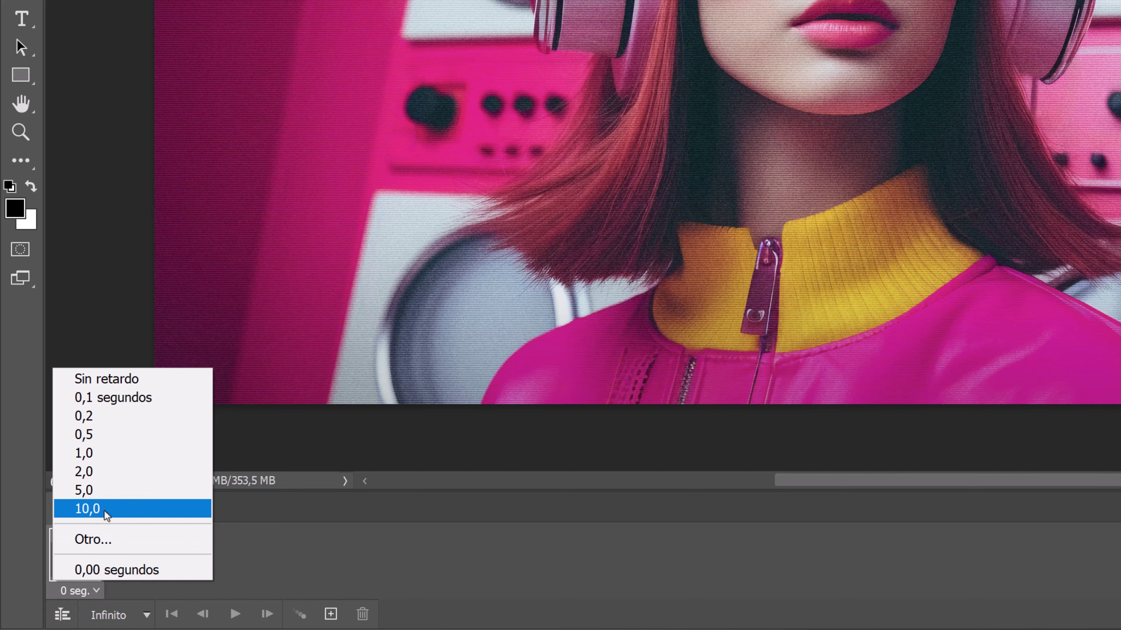
{"action": "left_click", "coordinate": [128, 405]}
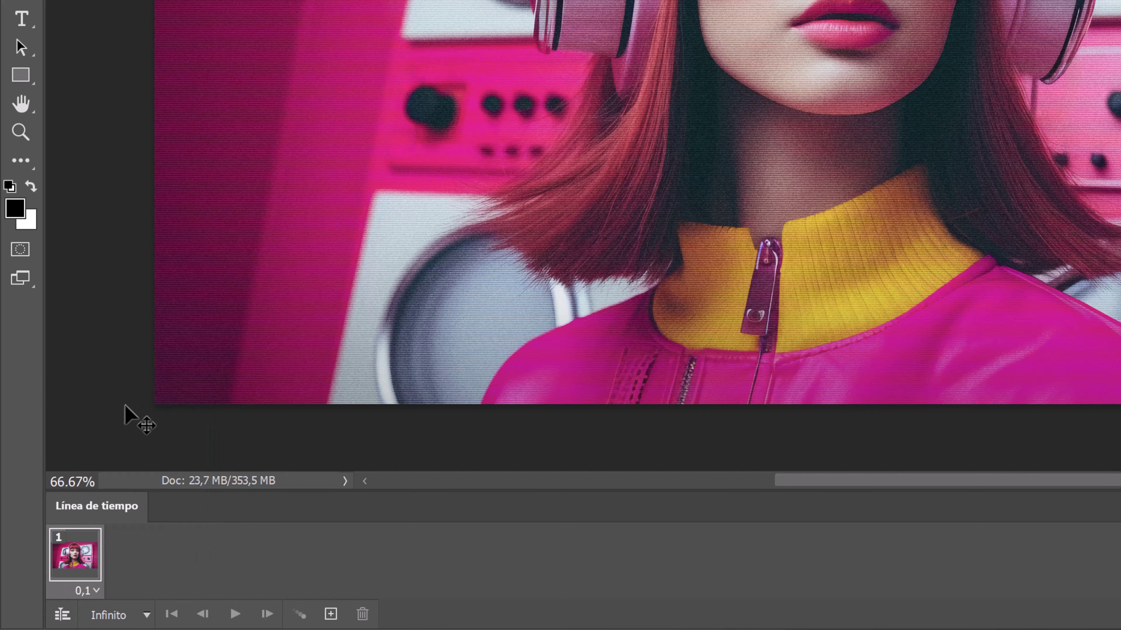
{"action": "left_click", "coordinate": [89, 591]}
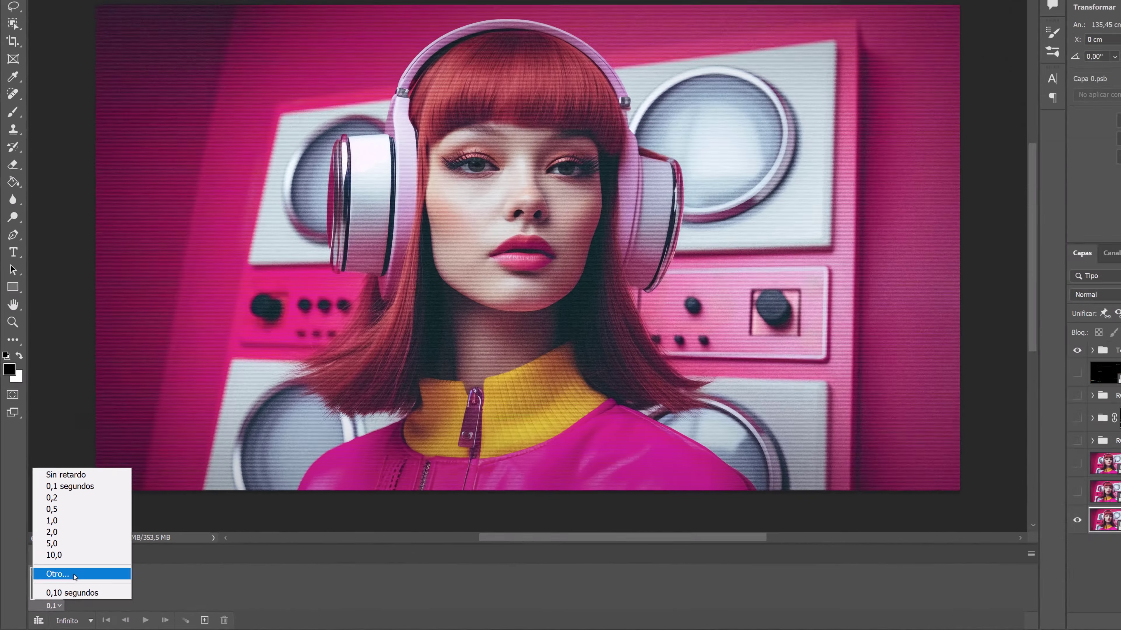
{"action": "left_click", "coordinate": [90, 542]}
{"action": "type", "text": "0,3"}
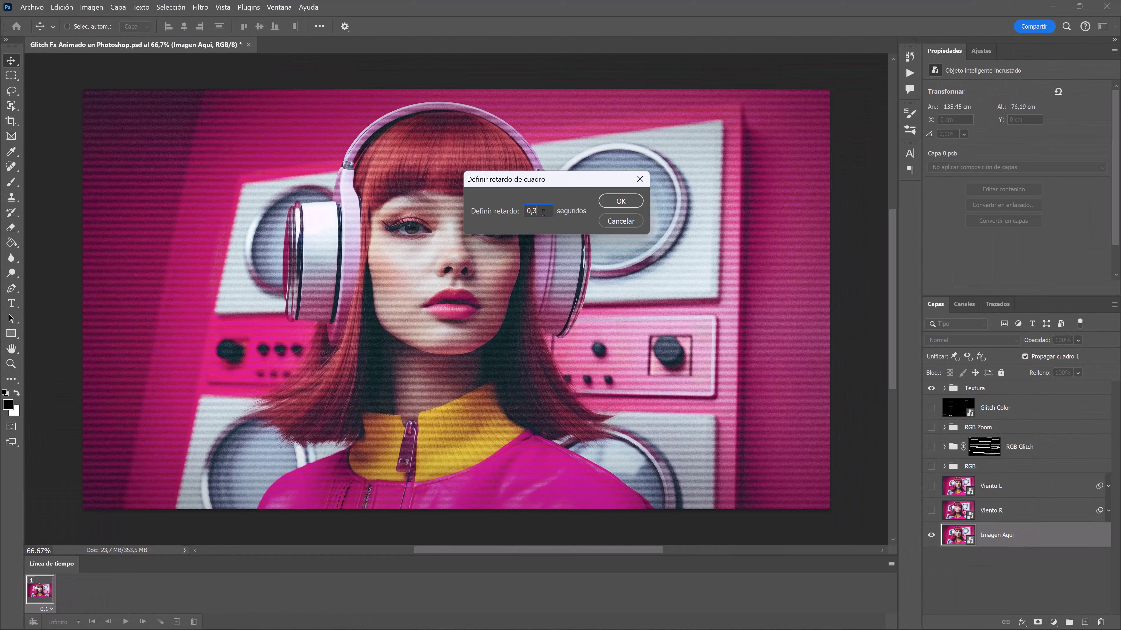
{"action": "key", "text": "Return"}
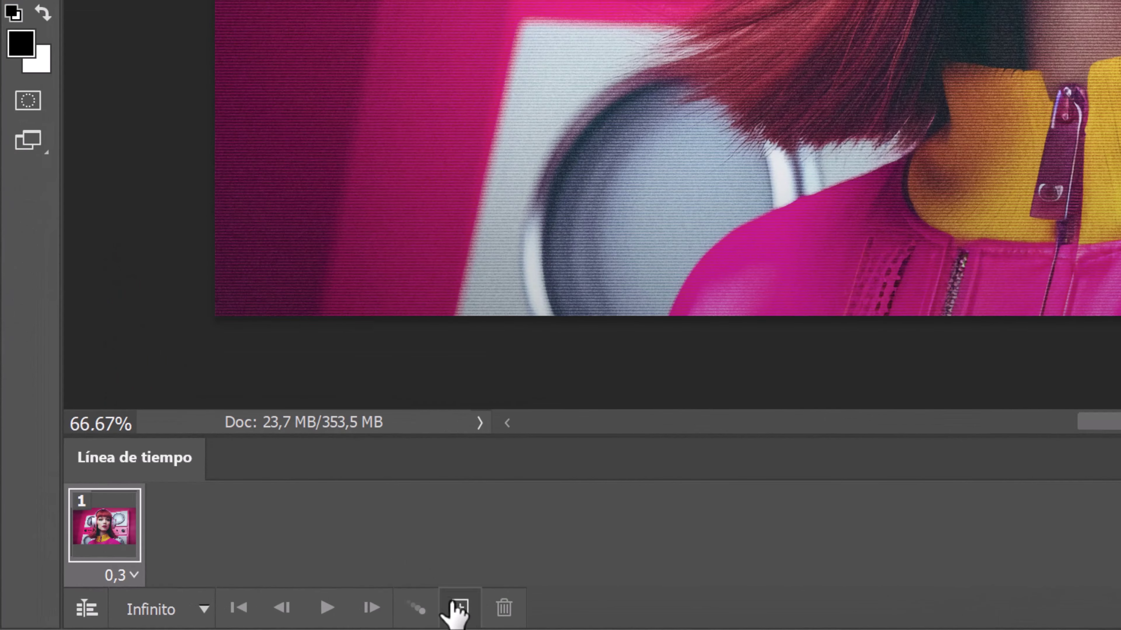
Duplicate frame 1 into frame 2 at 0,2 seconds, showing Viento R.
{"action": "left_click", "coordinate": [456, 611]}
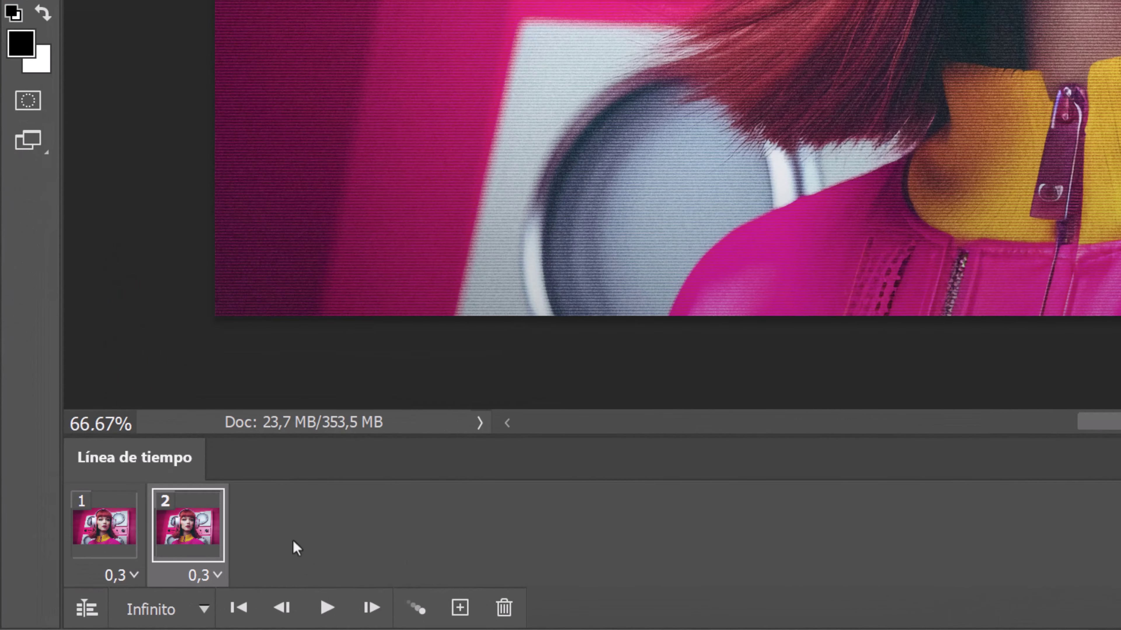
{"action": "left_click", "coordinate": [218, 576]}
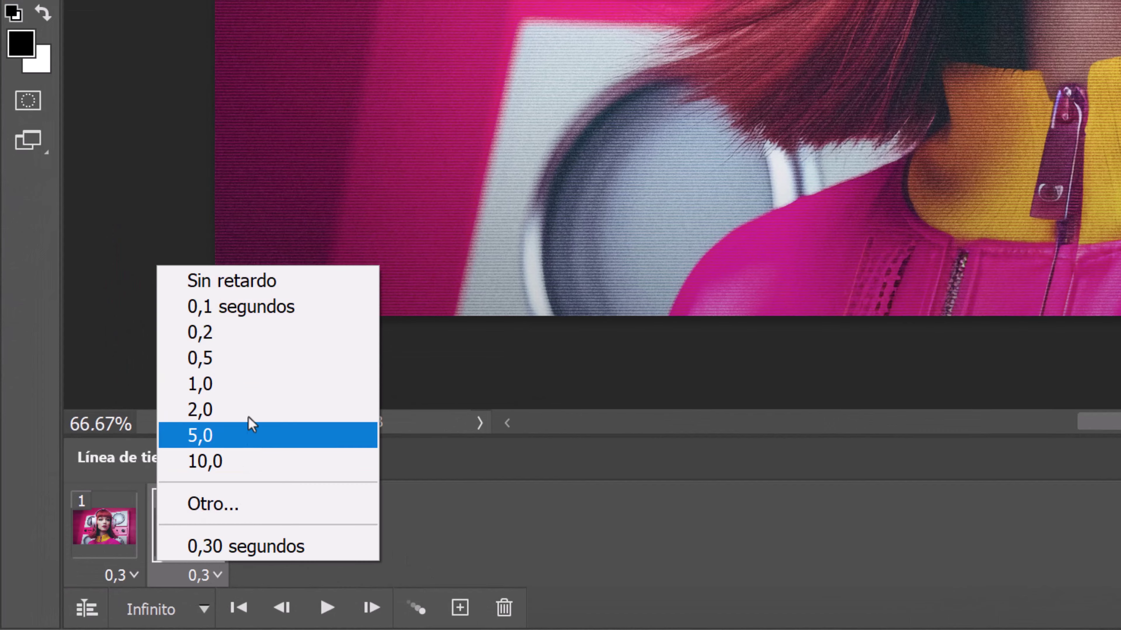
{"action": "left_click", "coordinate": [250, 339]}
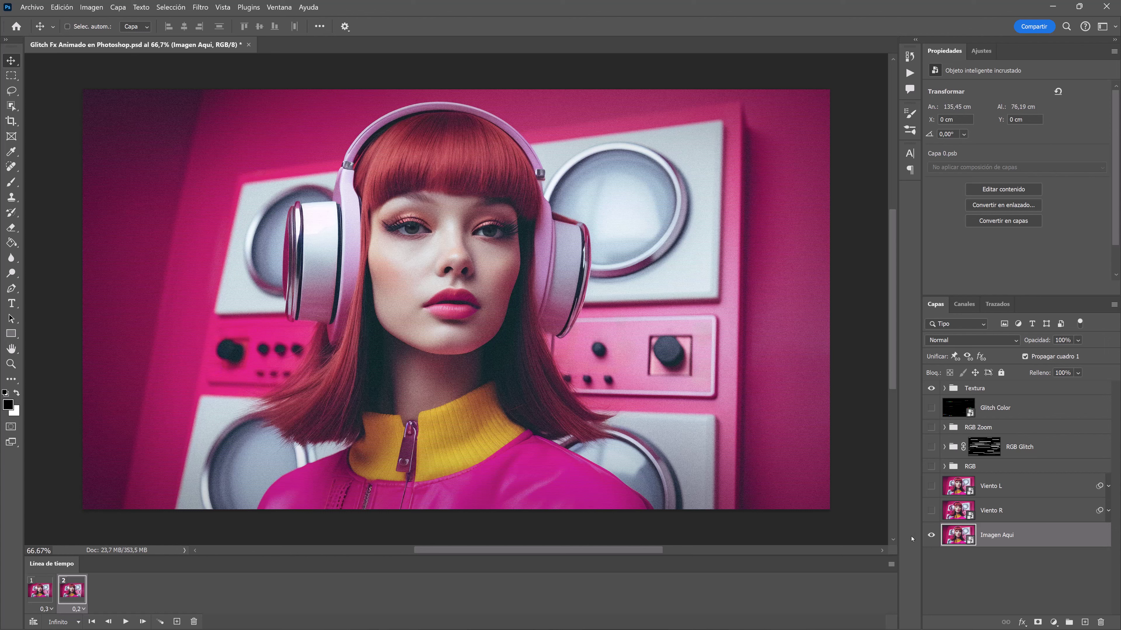
{"action": "left_click", "coordinate": [931, 510]}
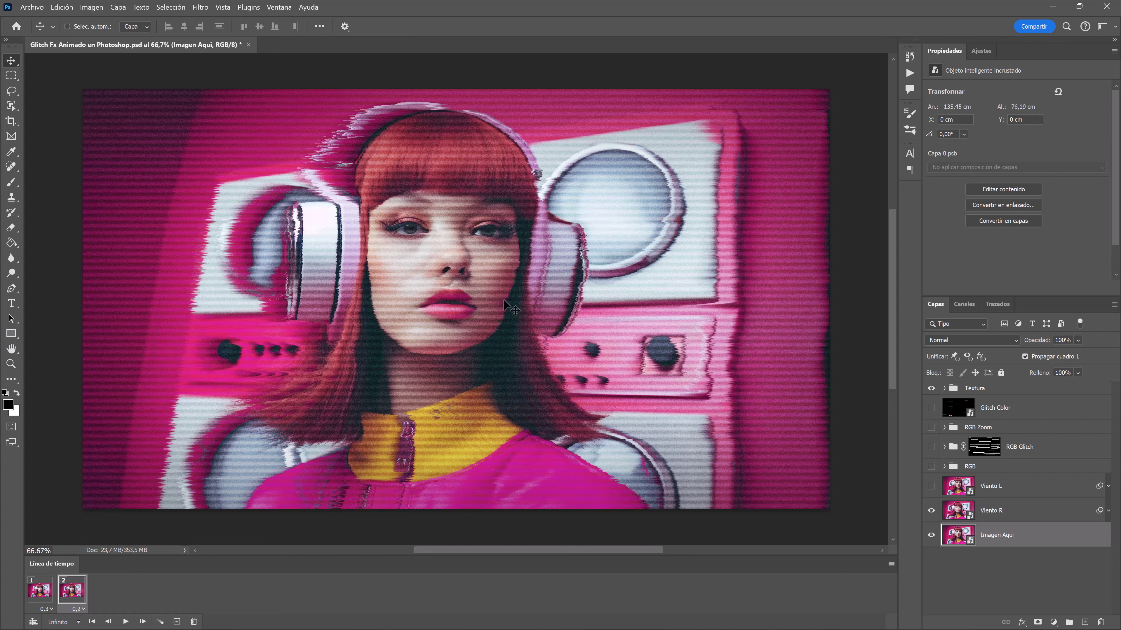
Add frame 3 with Viento L, then frame 4 with RGB and Glitch Color.
{"action": "left_click", "coordinate": [177, 621]}
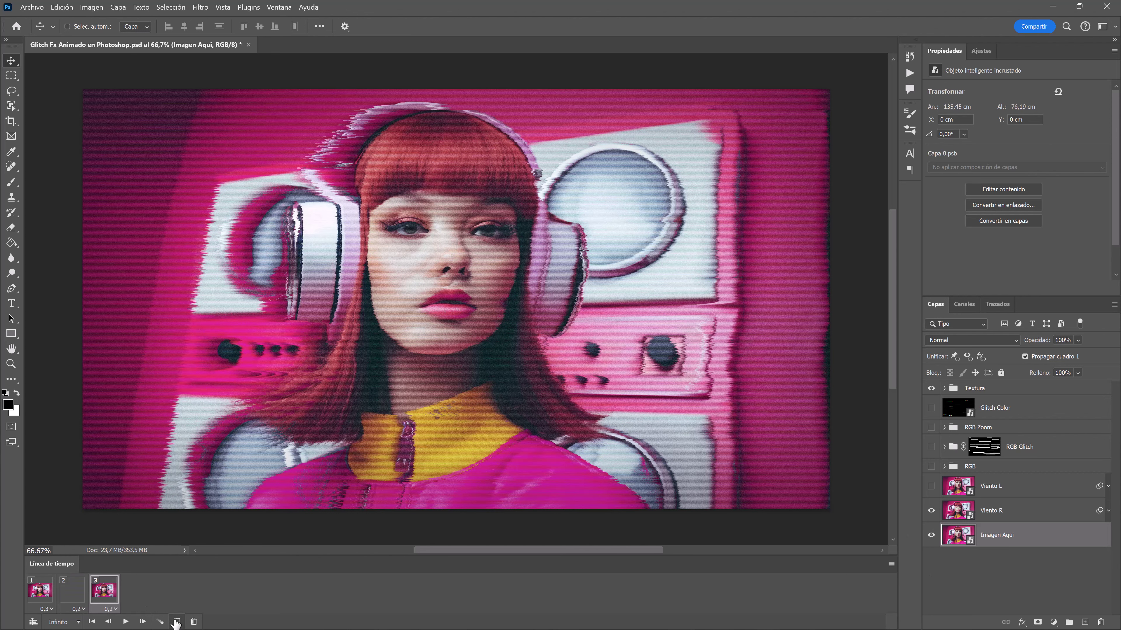
{"action": "left_click", "coordinate": [931, 486]}
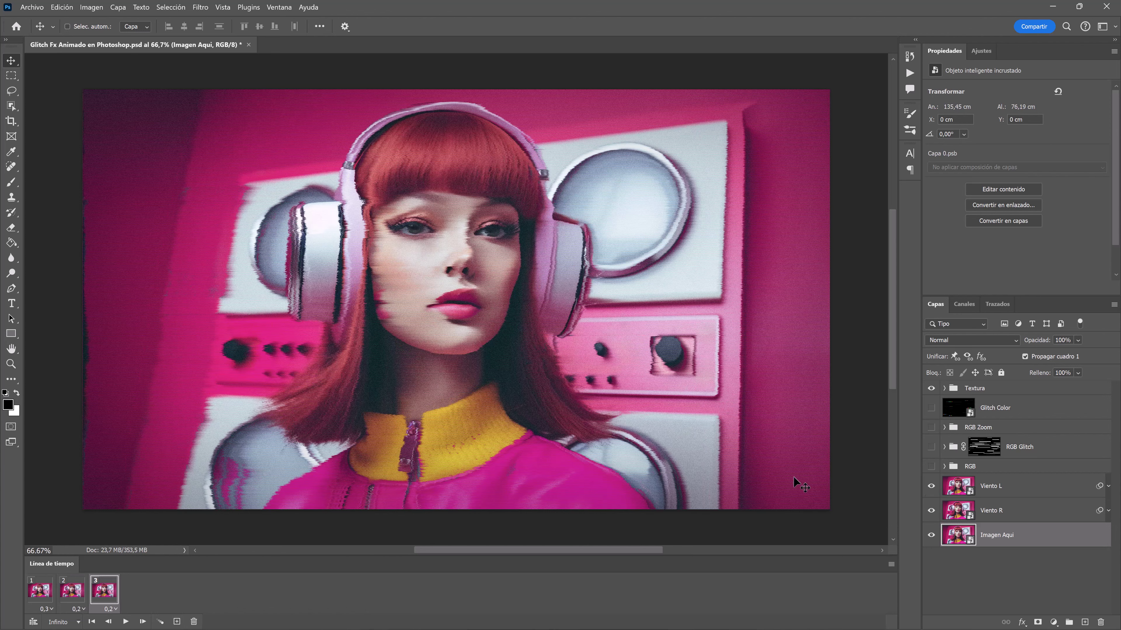
{"action": "left_click", "coordinate": [177, 621]}
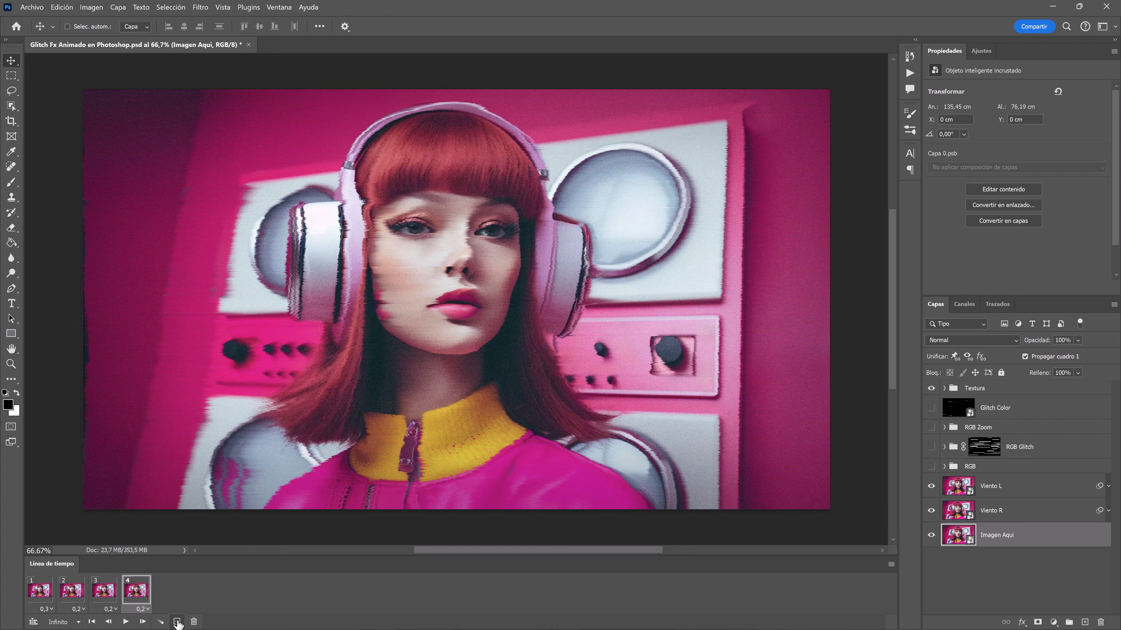
{"action": "left_click", "coordinate": [931, 467]}
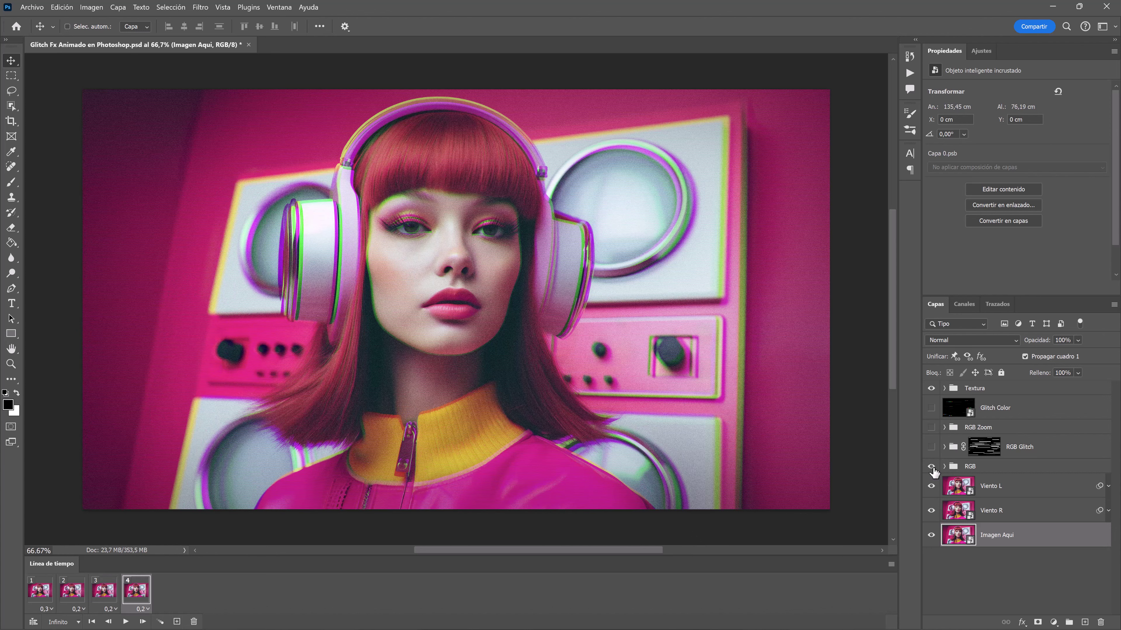
{"action": "left_click", "coordinate": [931, 408]}
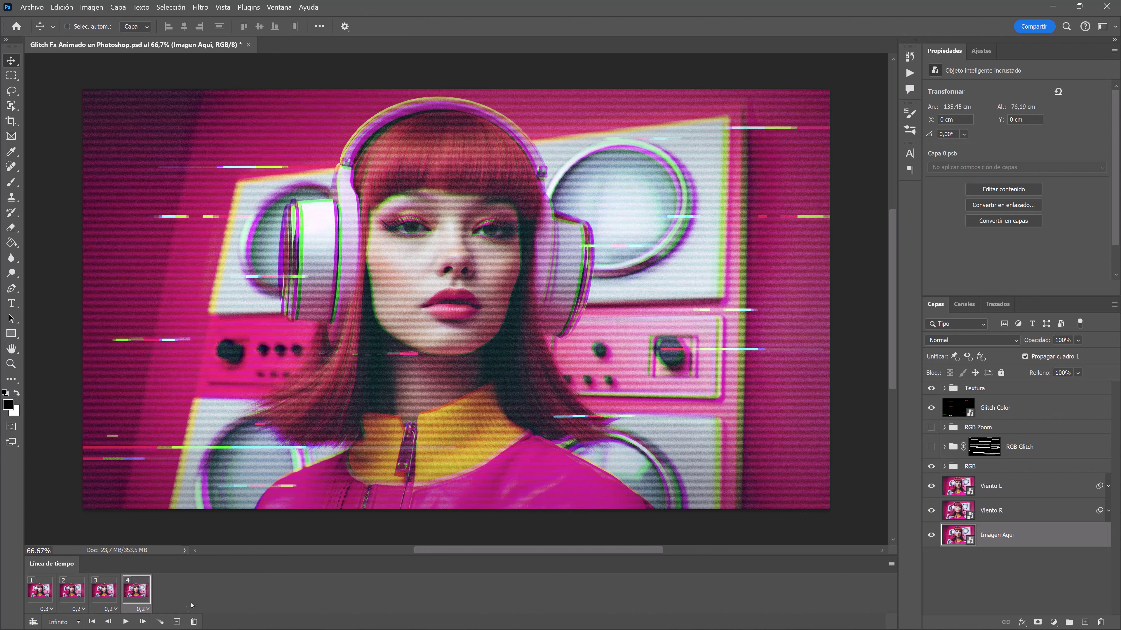
Add frame 5 with RGB Glitch minus Glitch Color, then frame 6 adding RGB Zoom and Glitch Color.
{"action": "left_click", "coordinate": [177, 622]}
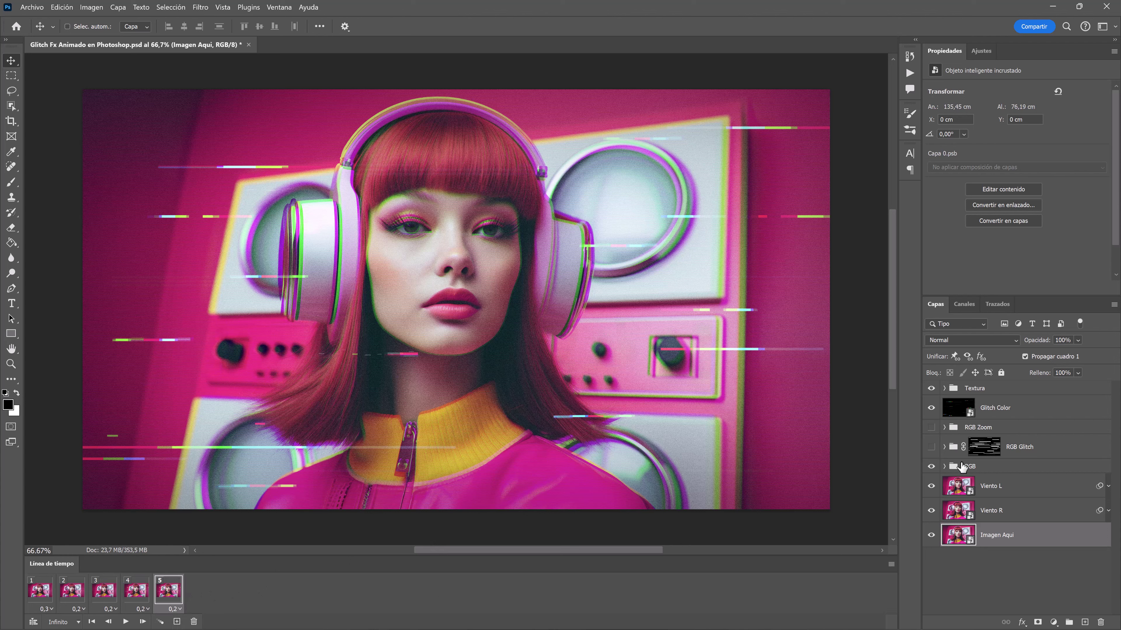
{"action": "left_click", "coordinate": [931, 448]}
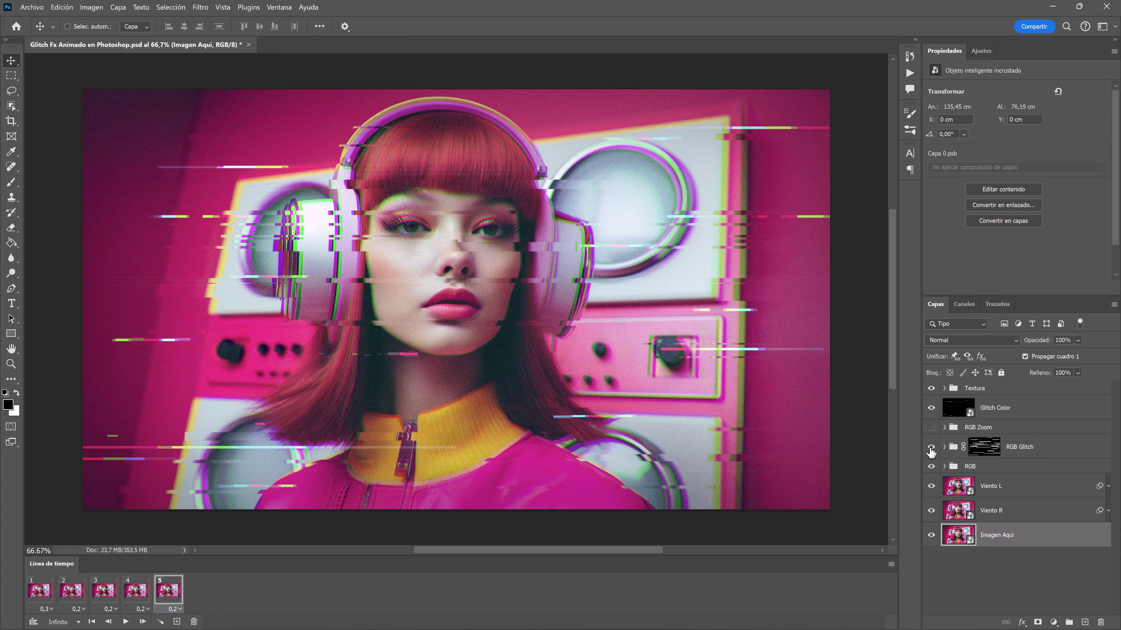
{"action": "left_click", "coordinate": [933, 409]}
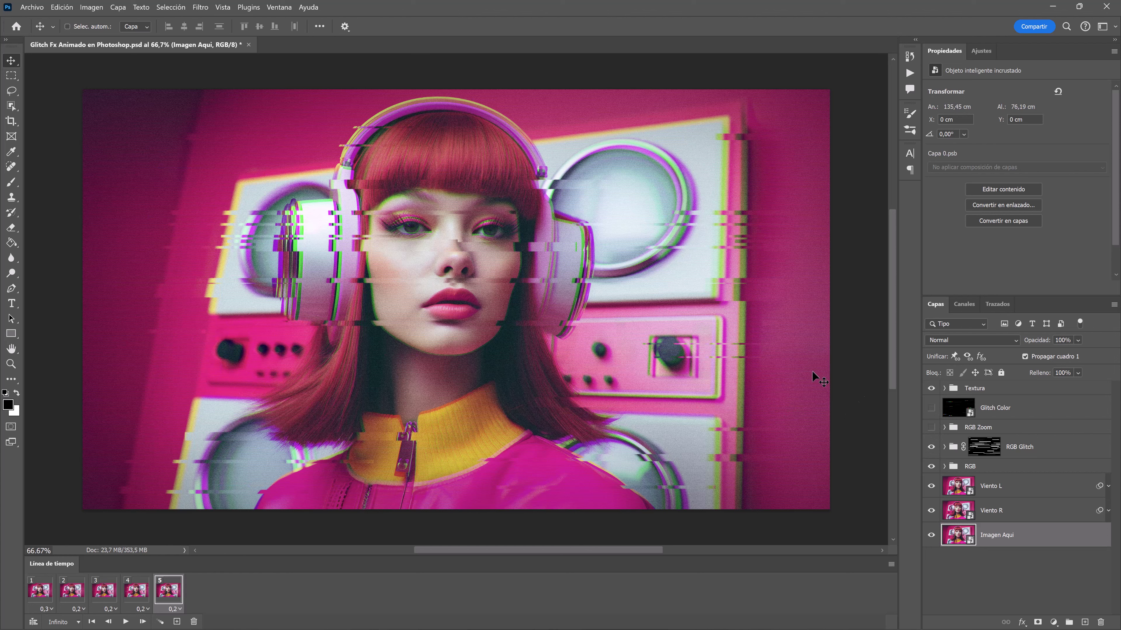
{"action": "left_click", "coordinate": [177, 621]}
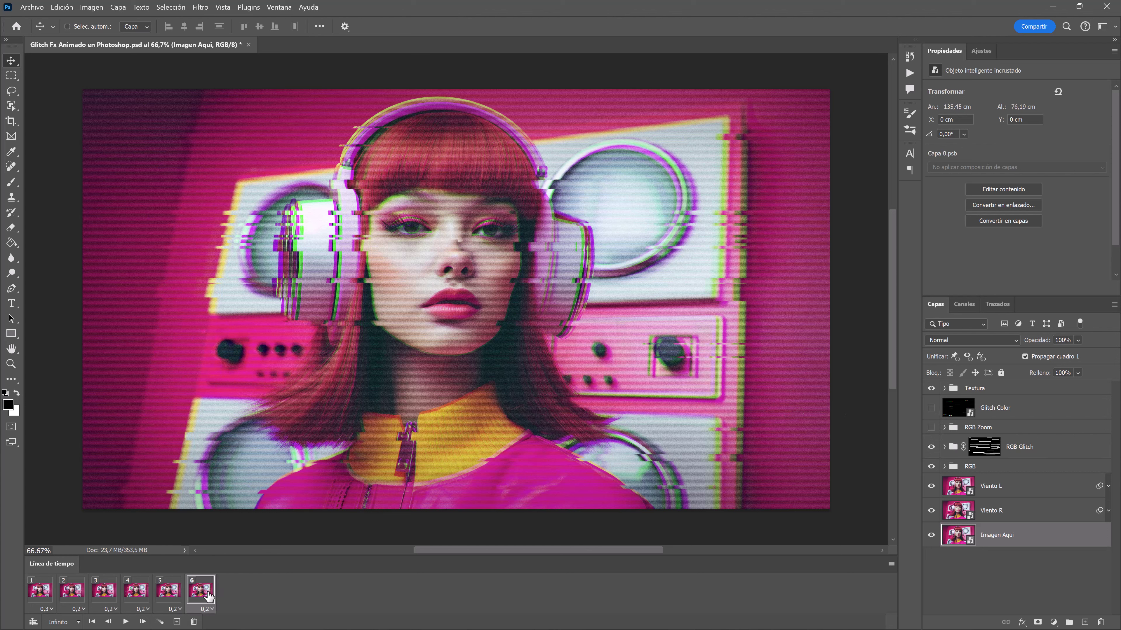
{"action": "left_click", "coordinate": [931, 427]}
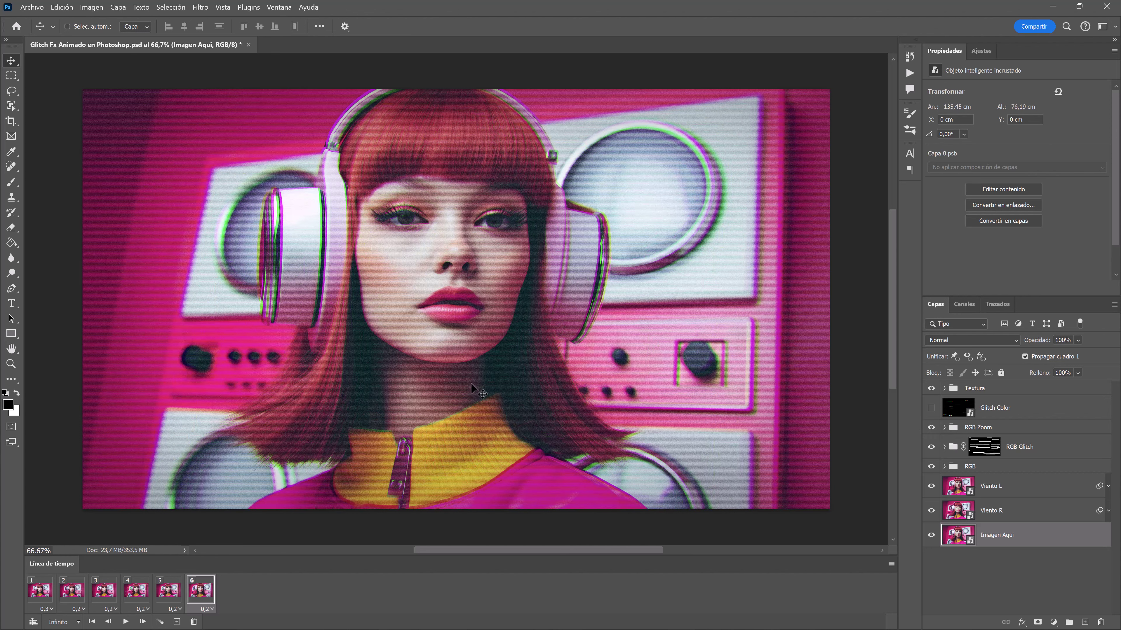
{"action": "left_click", "coordinate": [932, 408]}
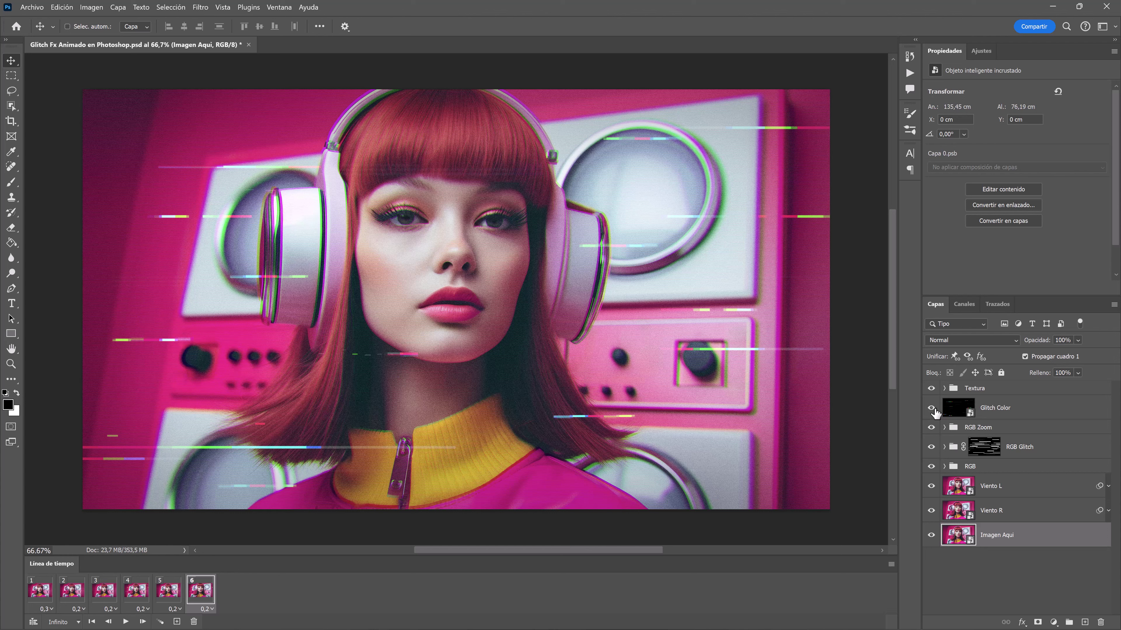
Add frame 7 without RGB Zoom and RGB Glitch, then frame 8 with RGB Glitch, no Glitch Color.
{"action": "left_click", "coordinate": [177, 621]}
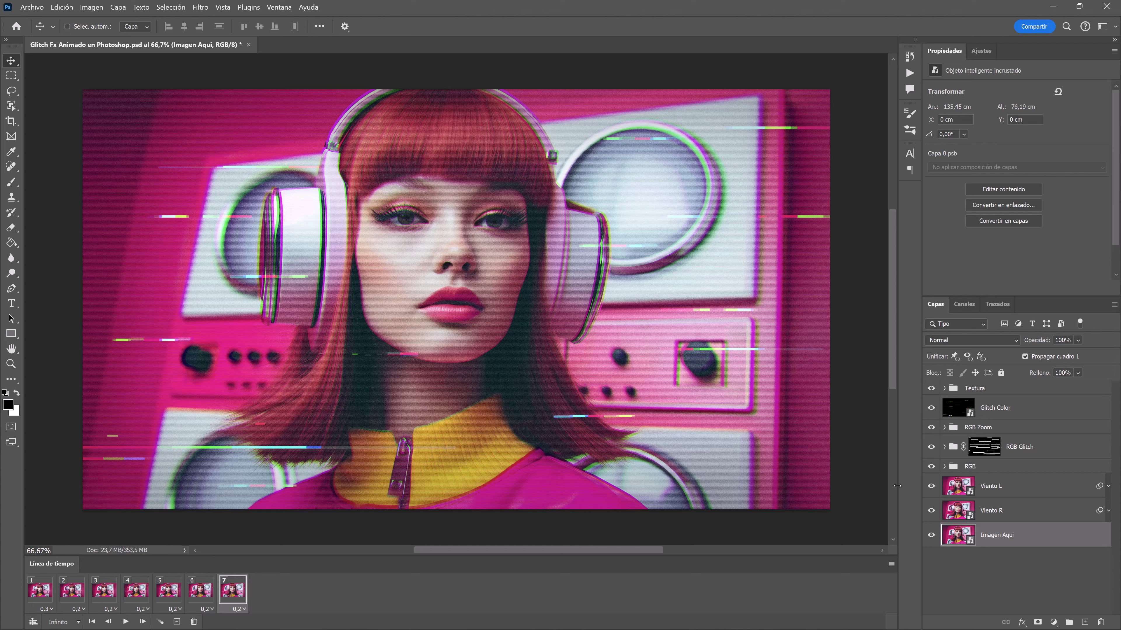
{"action": "left_click", "coordinate": [931, 427]}
{"action": "left_click", "coordinate": [931, 448]}
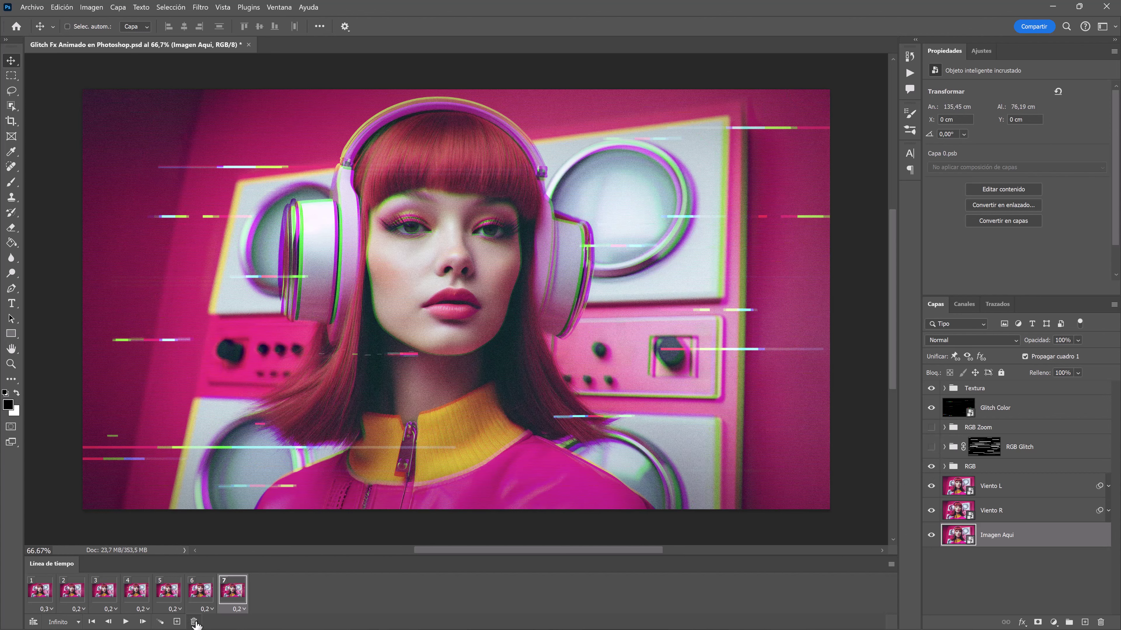
{"action": "left_click", "coordinate": [177, 622]}
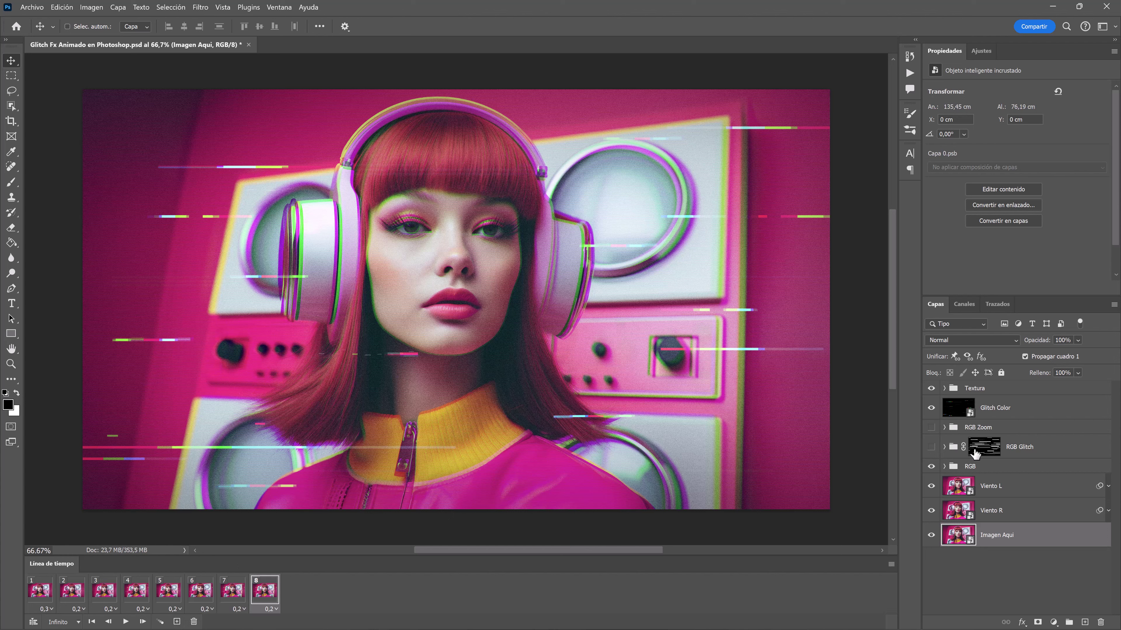
{"action": "left_click", "coordinate": [931, 448]}
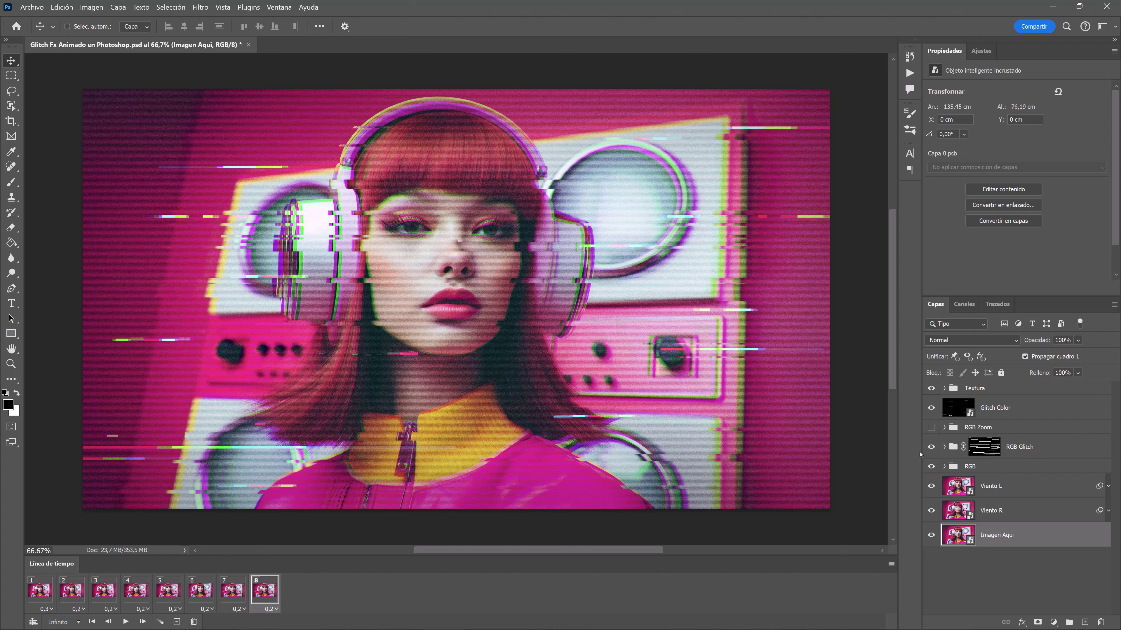
{"action": "left_click", "coordinate": [931, 408]}
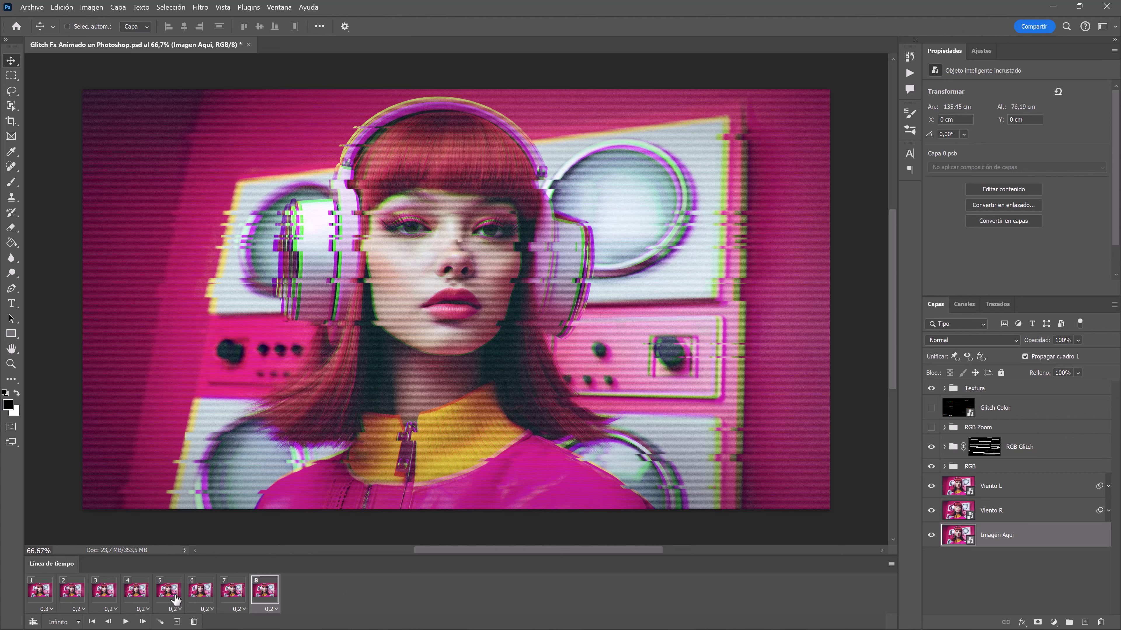
Preview frames 2 through 8, toggling Glitch Color on frame 8.
{"action": "left_click", "coordinate": [42, 591]}
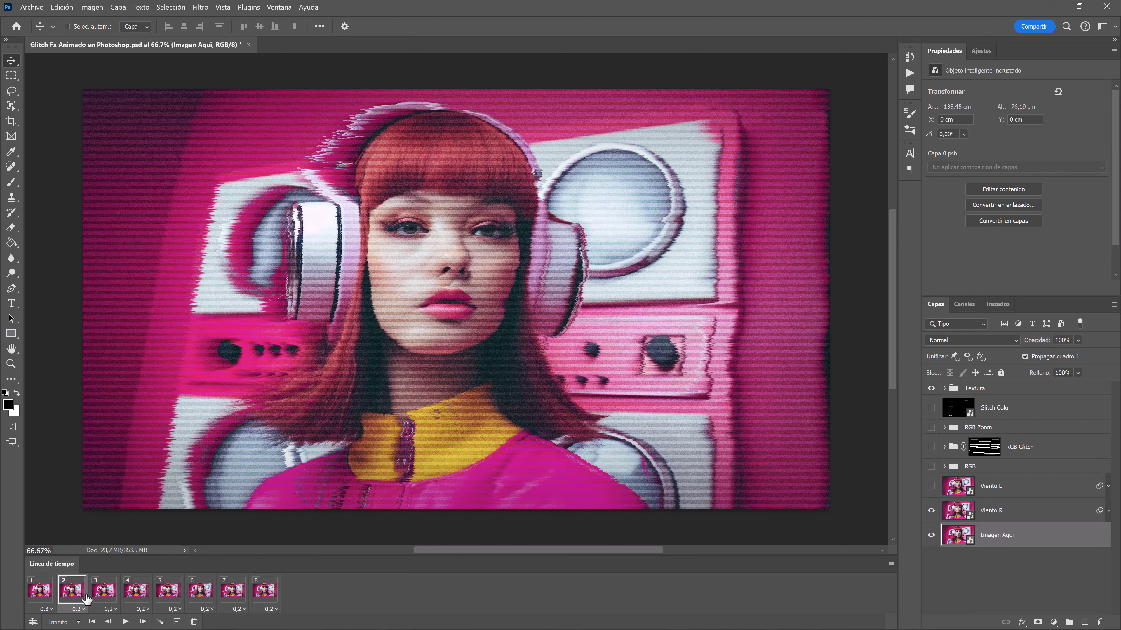
{"action": "left_click", "coordinate": [103, 596]}
{"action": "left_click", "coordinate": [160, 596]}
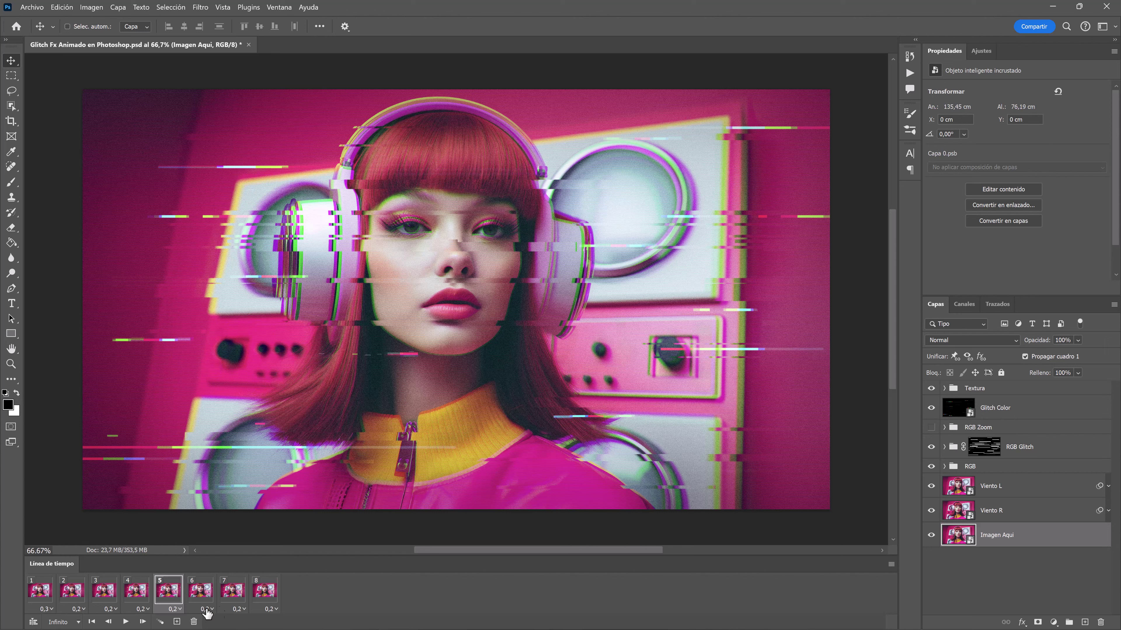
{"action": "left_click", "coordinate": [199, 593]}
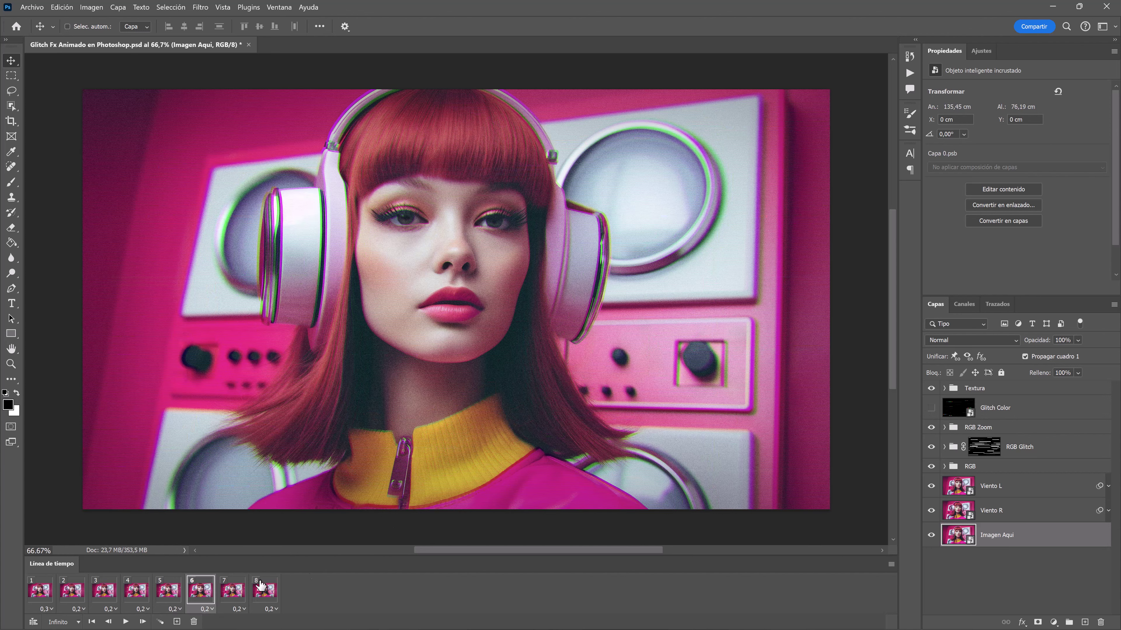
{"action": "left_click", "coordinate": [233, 591]}
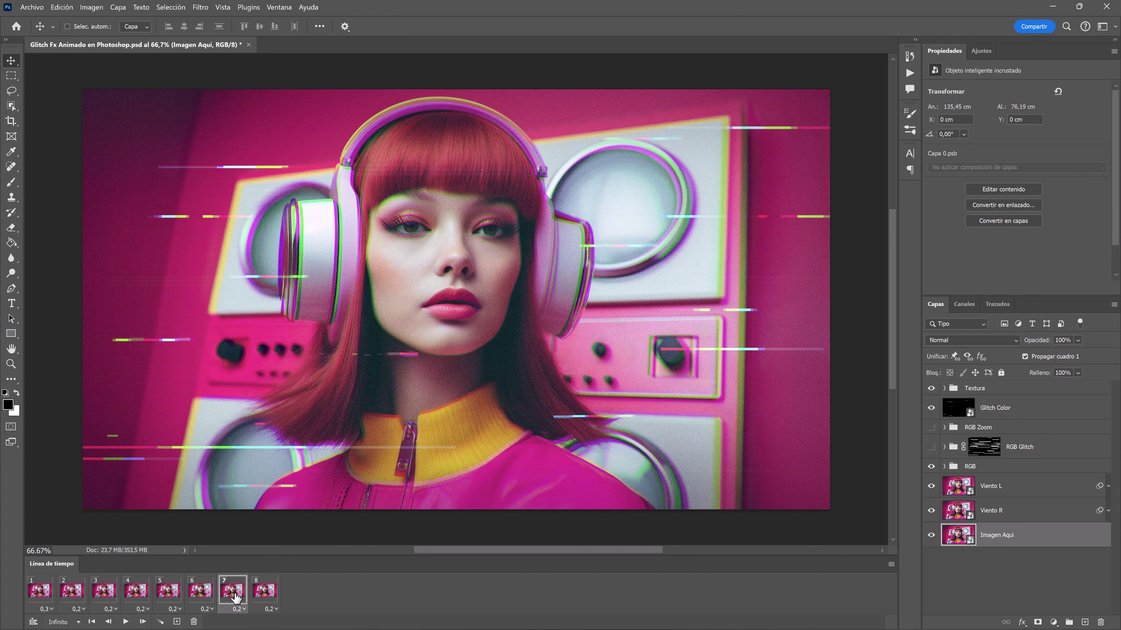
{"action": "left_click", "coordinate": [931, 408]}
{"action": "left_click", "coordinate": [263, 591]}
{"action": "left_click", "coordinate": [931, 409]}
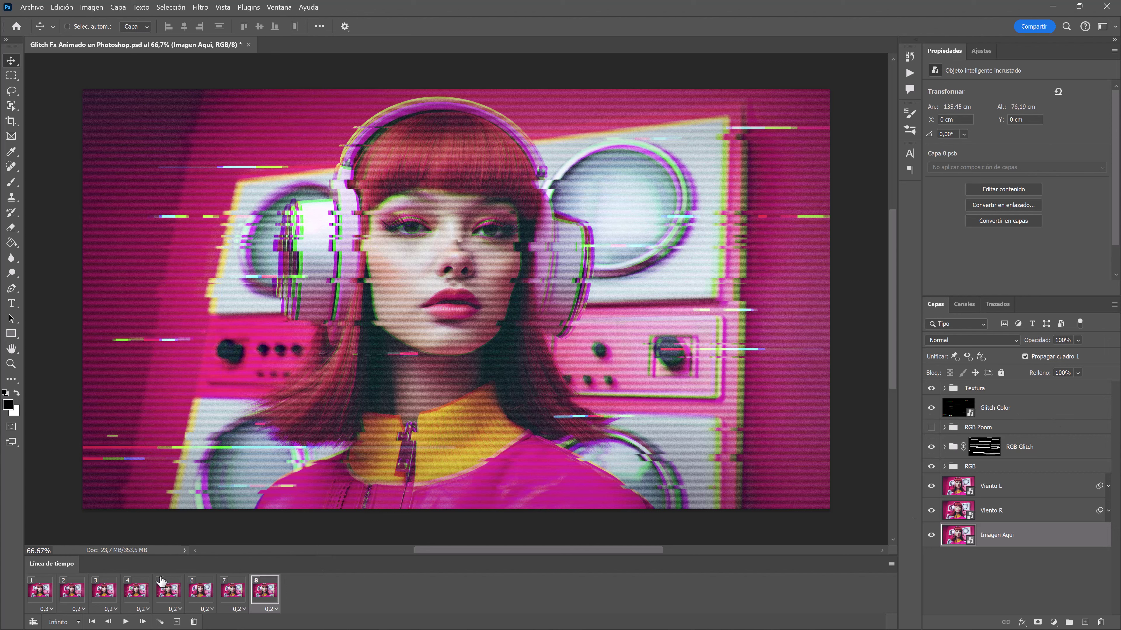
Set frames 2 and 7 to 0,1-second delays and return to frame 1.
{"action": "left_click", "coordinate": [79, 610]}
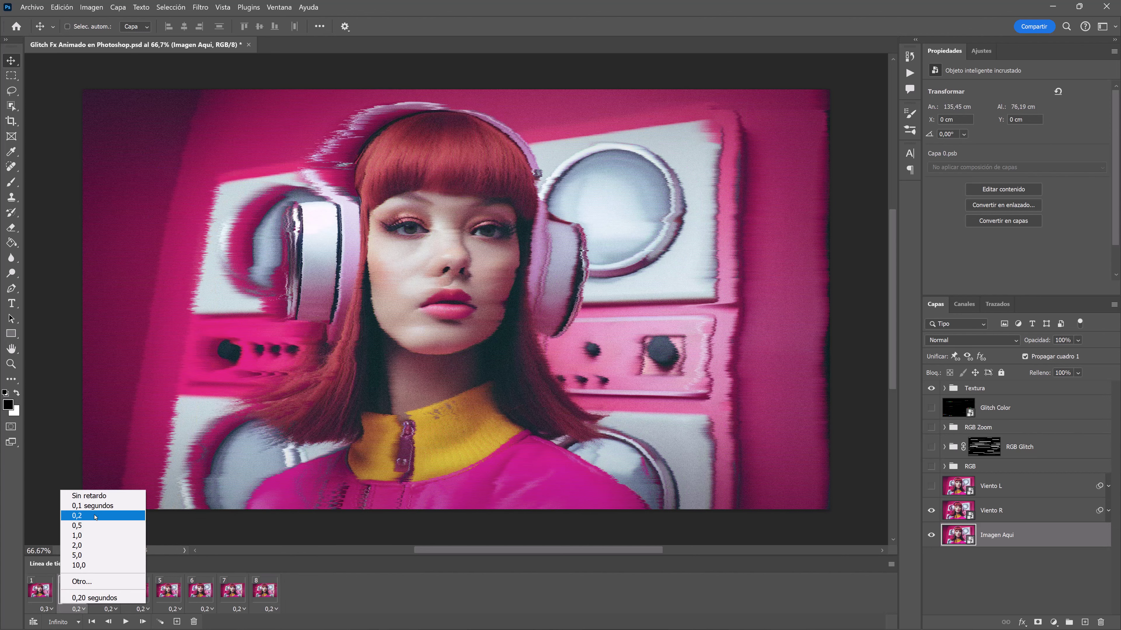
{"action": "left_click", "coordinate": [95, 509]}
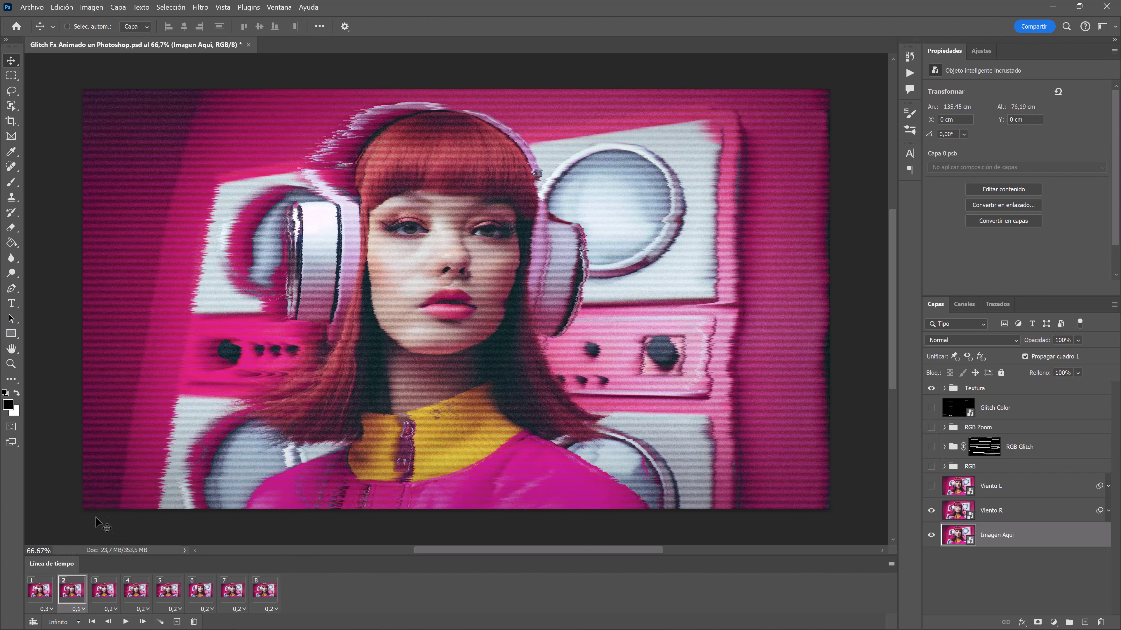
{"action": "left_click", "coordinate": [238, 609]}
{"action": "left_click", "coordinate": [249, 506]}
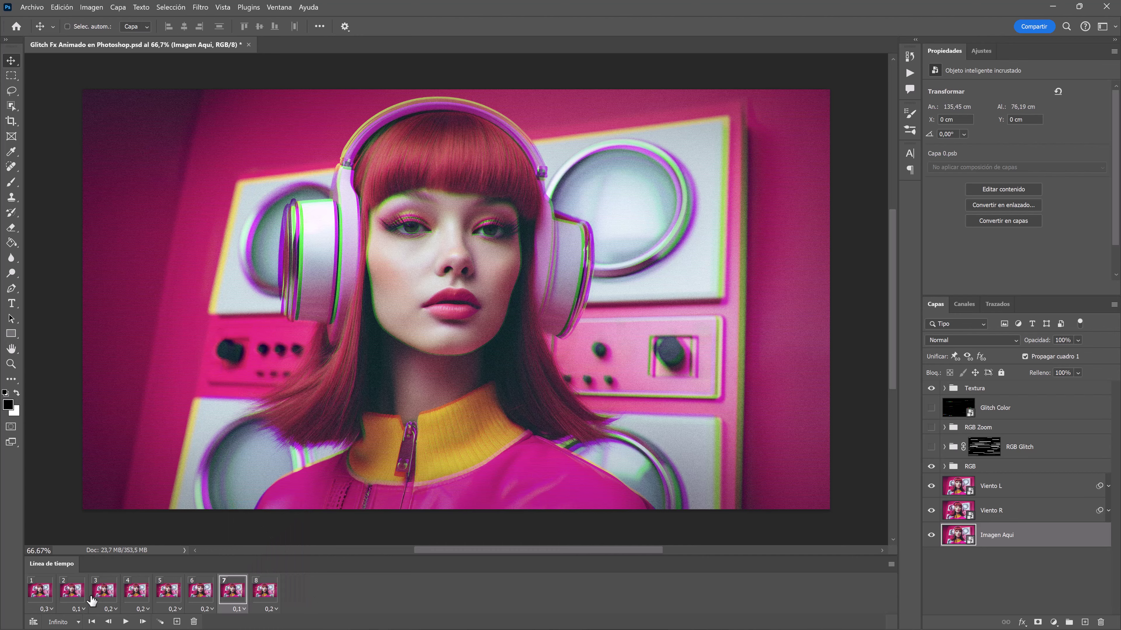
{"action": "left_click", "coordinate": [39, 596]}
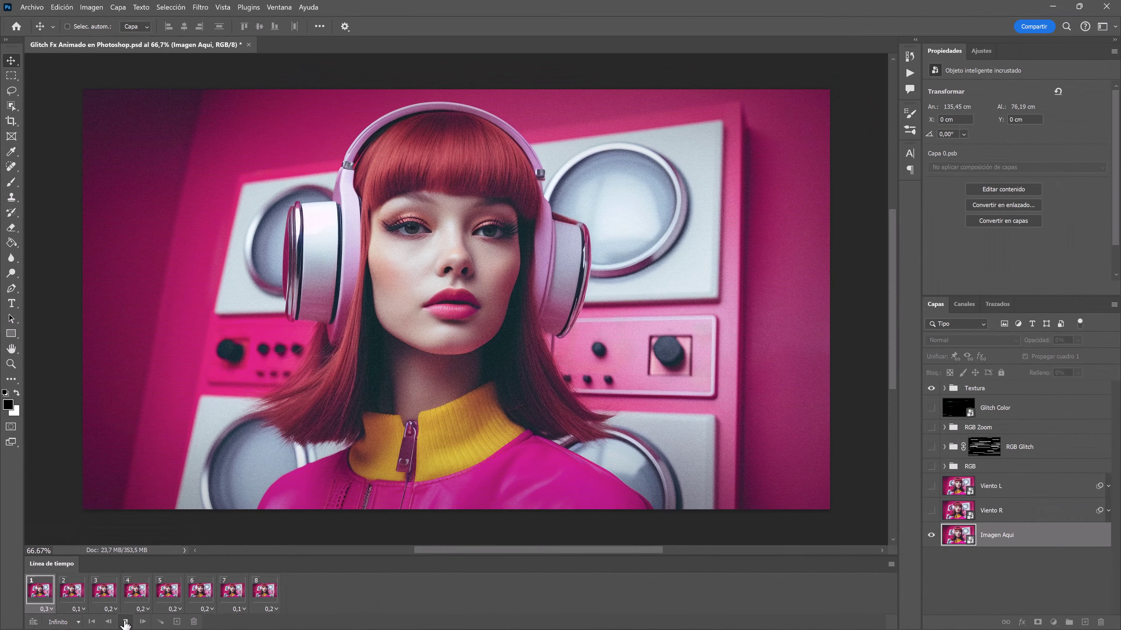
Preview the eight-frame glitch loop, stop playback, and return to frame 1.
{"action": "left_click", "coordinate": [125, 622]}
{"action": "key", "text": "space"}
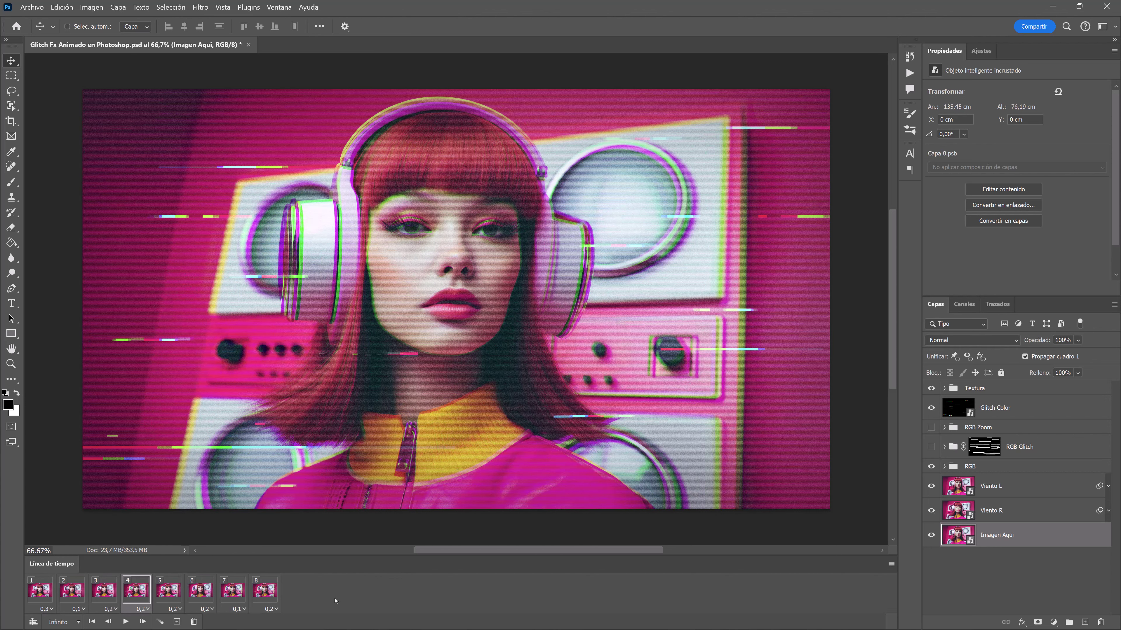
{"action": "left_click", "coordinate": [36, 596]}
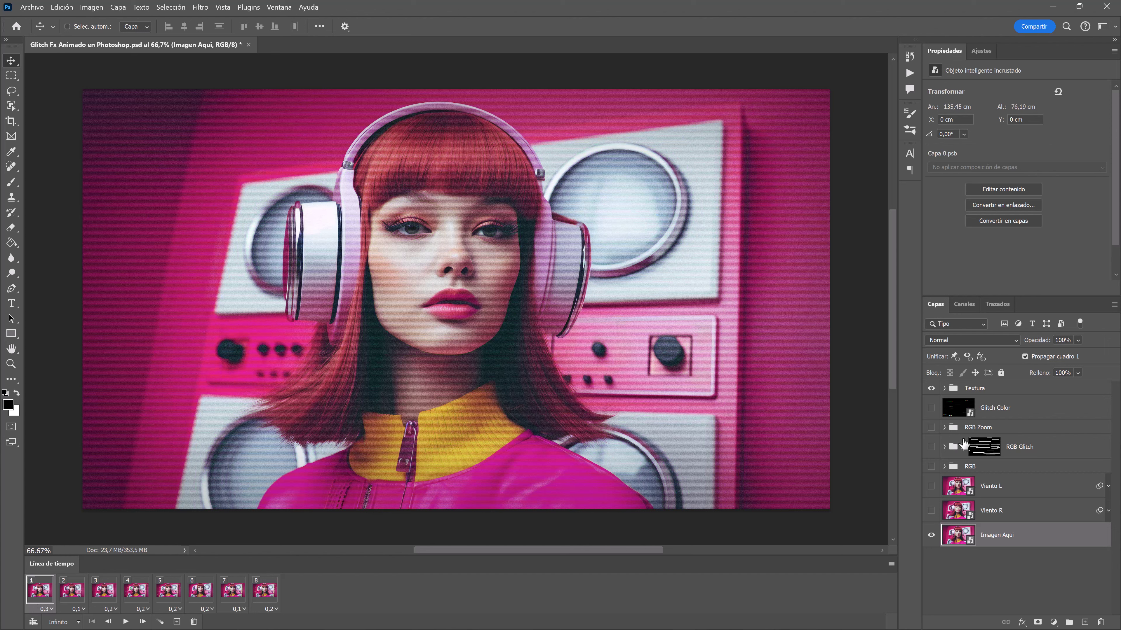
Set Textura Ruido's opacity to 45%, collapse the Textura group, and open the Archivo menu.
{"action": "left_click", "coordinate": [945, 389]}
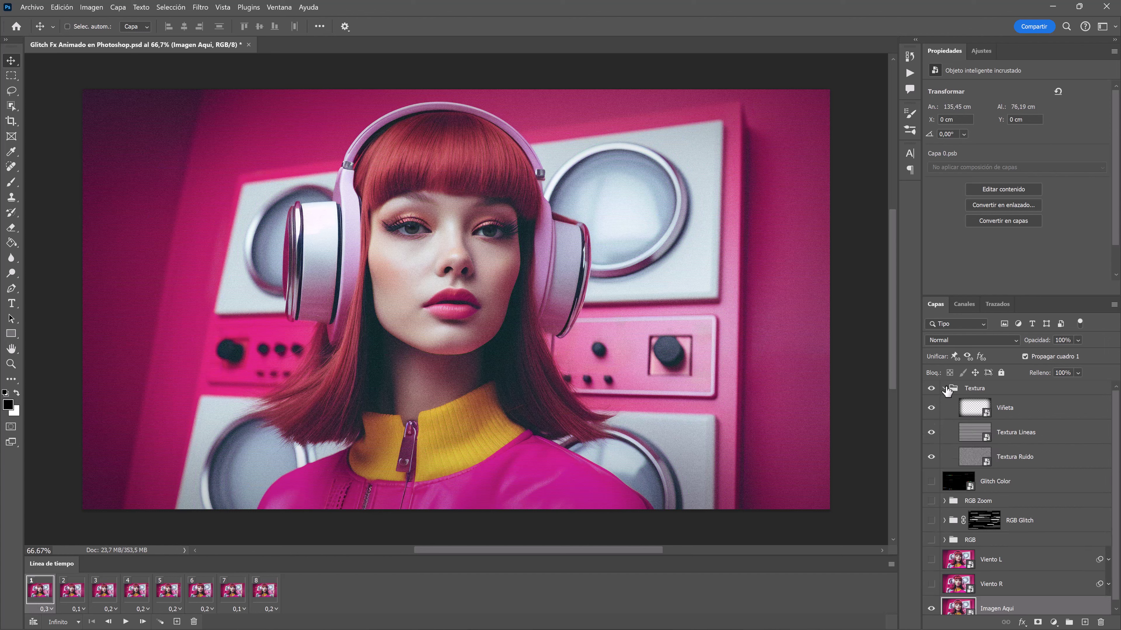
{"action": "left_click", "coordinate": [1039, 459]}
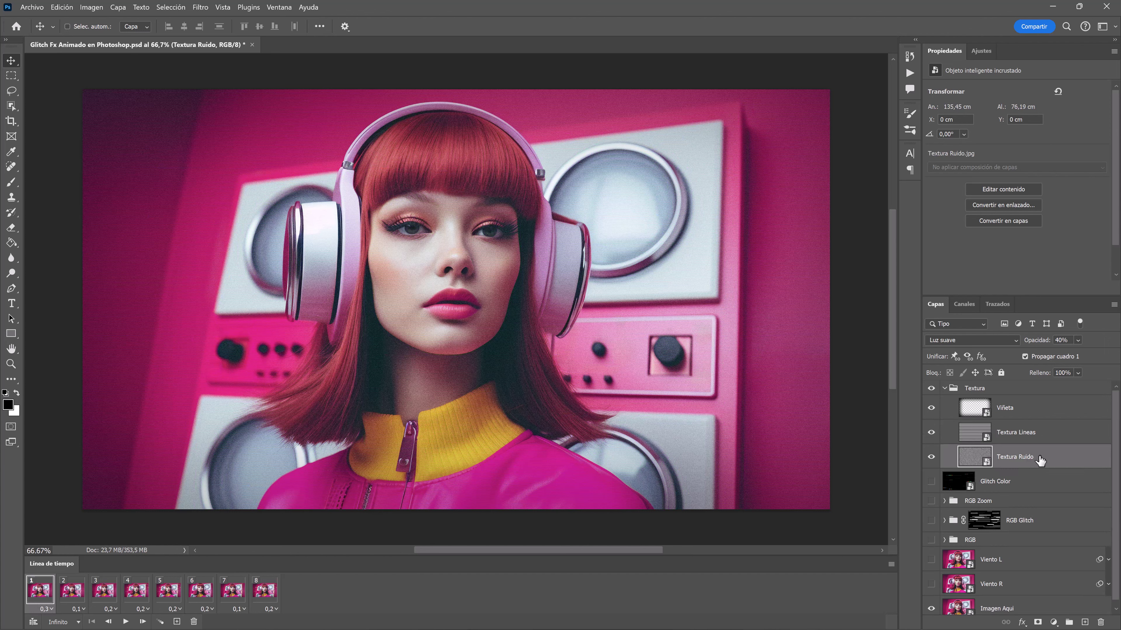
{"action": "key", "text": "4"}
{"action": "key", "text": "5"}
{"action": "left_click", "coordinate": [945, 389]}
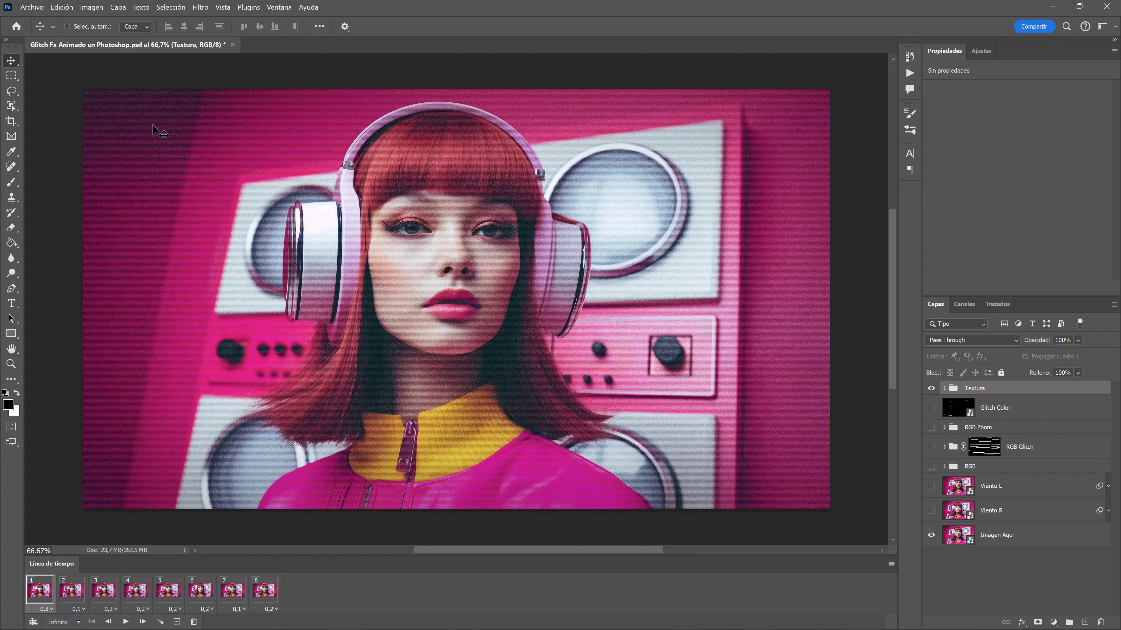
{"action": "left_click", "coordinate": [32, 7]}
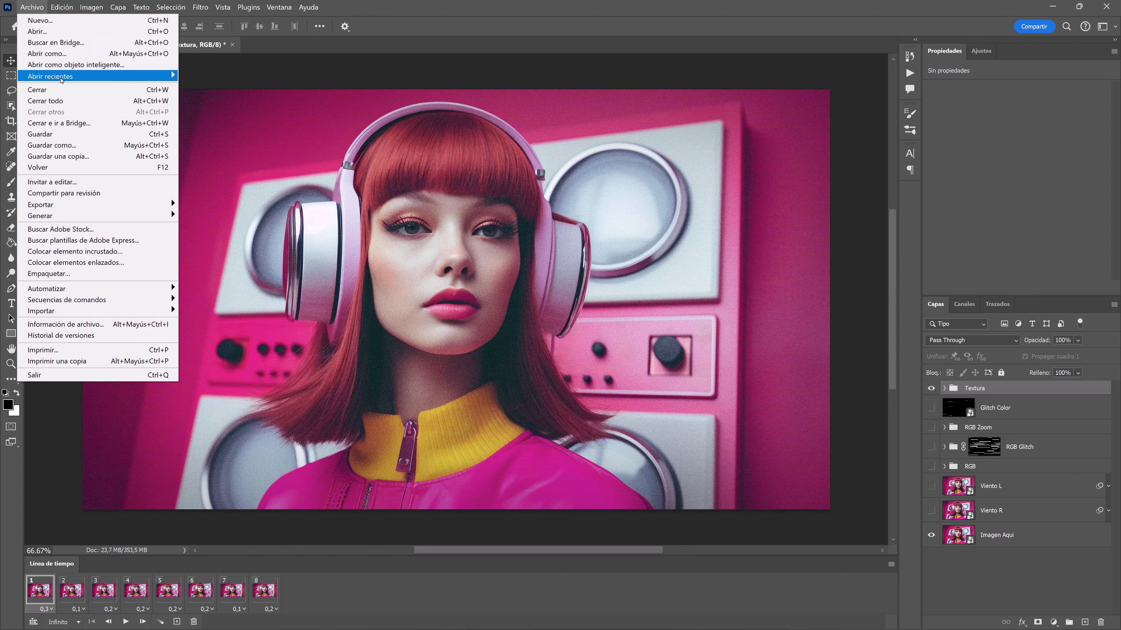
{"action": "mouse_move", "coordinate": [52, 204]}
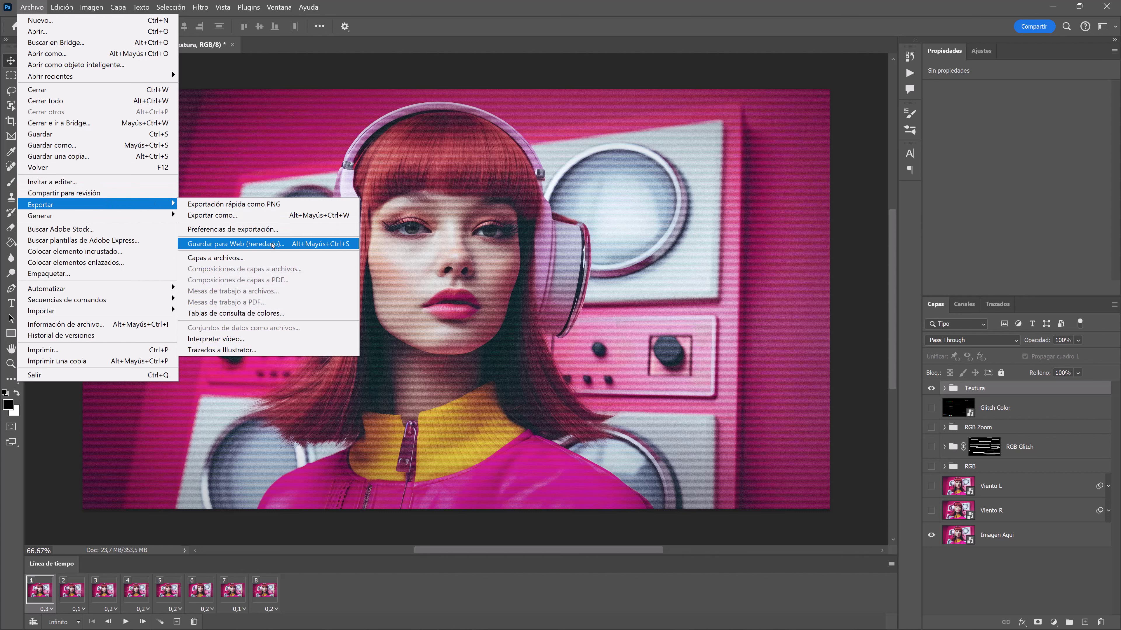
In Guardar para Web (heredado), keep GIF format with Infinito looping and save the optimized file.
{"action": "left_click", "coordinate": [273, 244]}
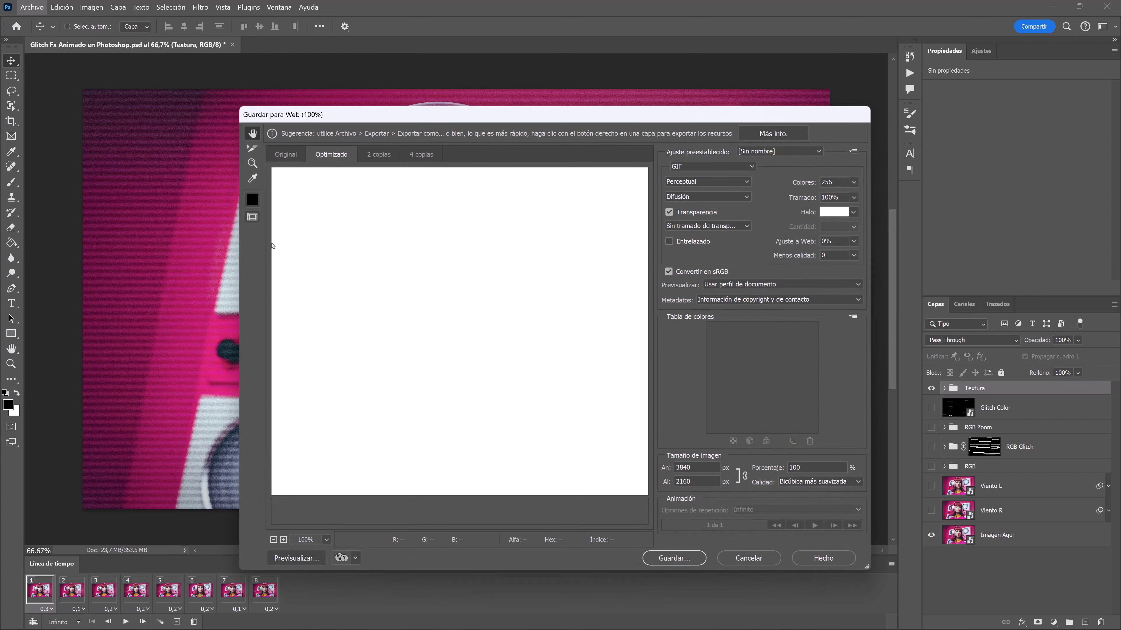
{"action": "left_click_drag", "start_coordinate": [555, 368], "coordinate": [370, 260]}
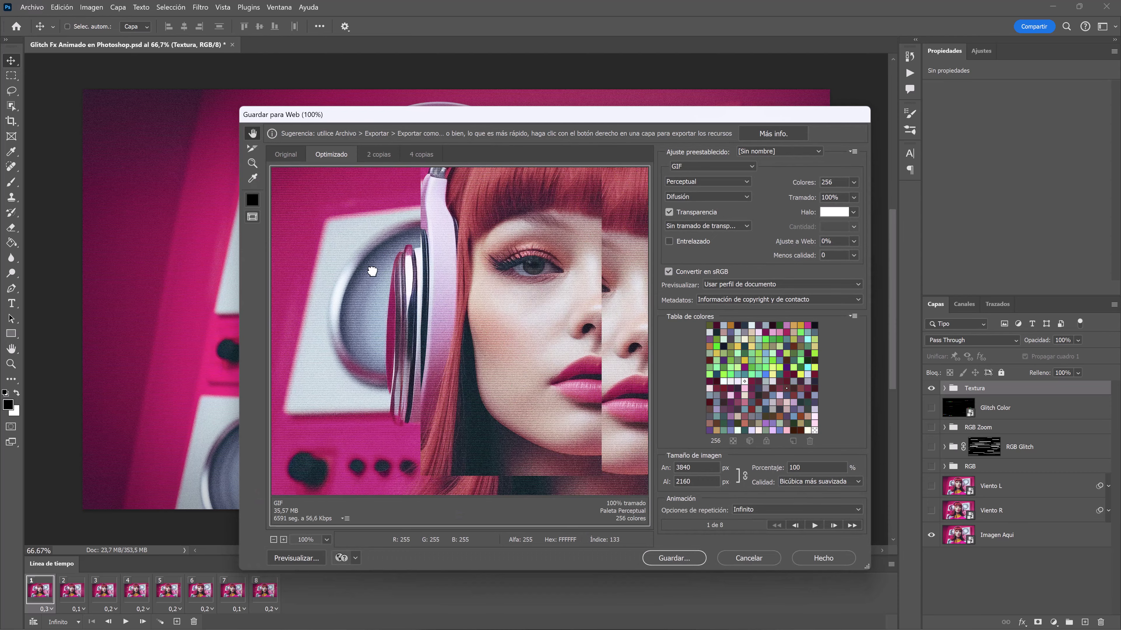
{"action": "left_click_drag", "start_coordinate": [594, 321], "coordinate": [496, 321]}
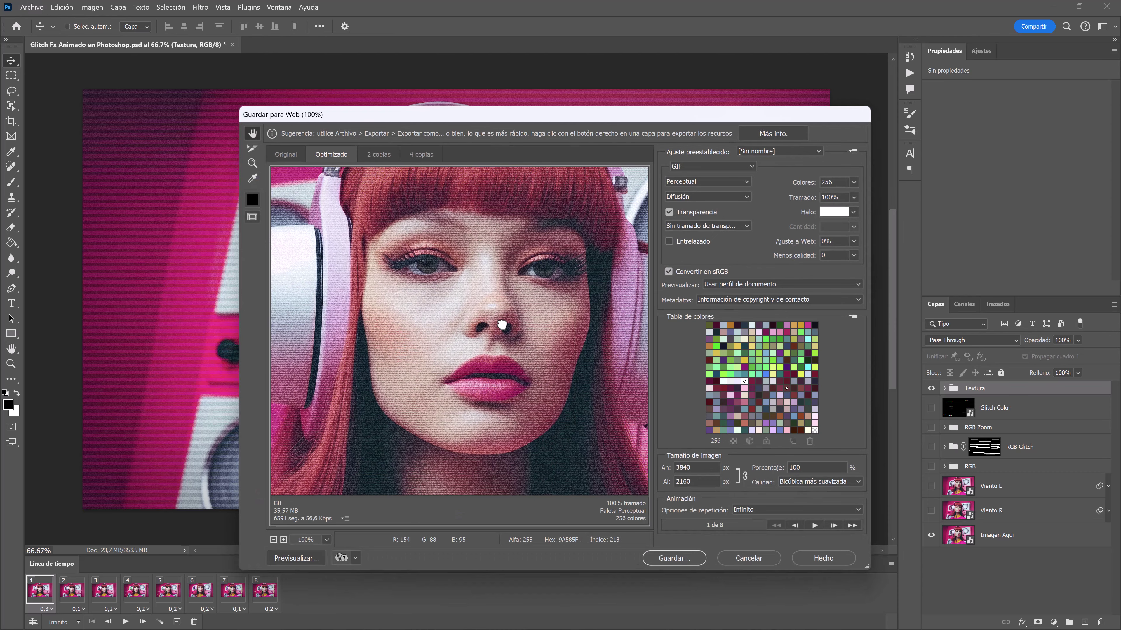
{"action": "left_click", "coordinate": [726, 168]}
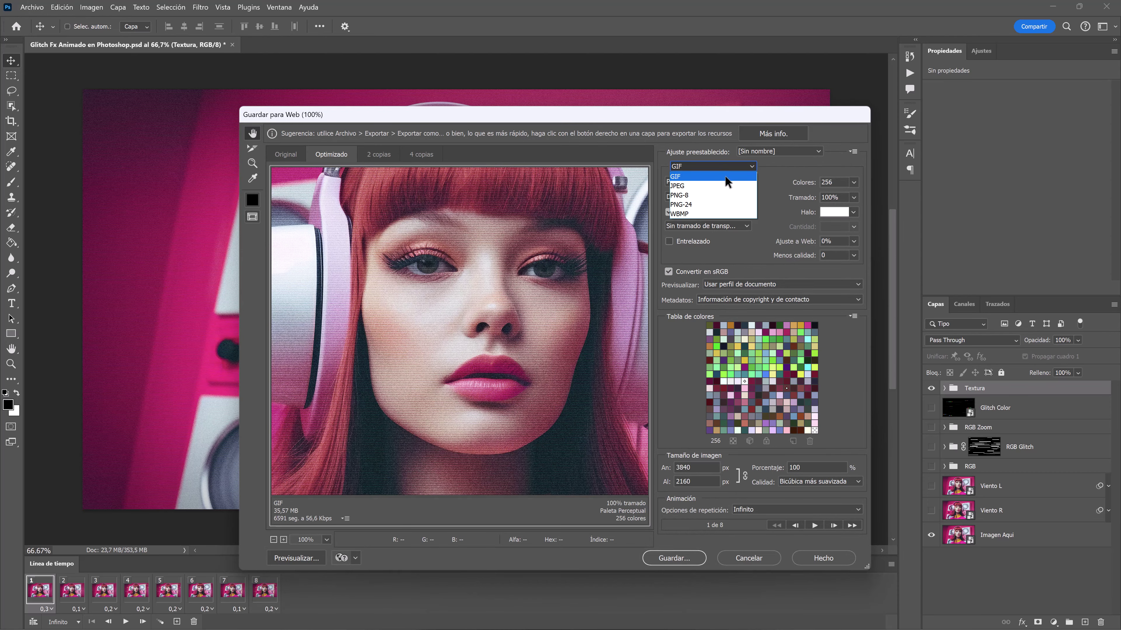
{"action": "left_click", "coordinate": [725, 178]}
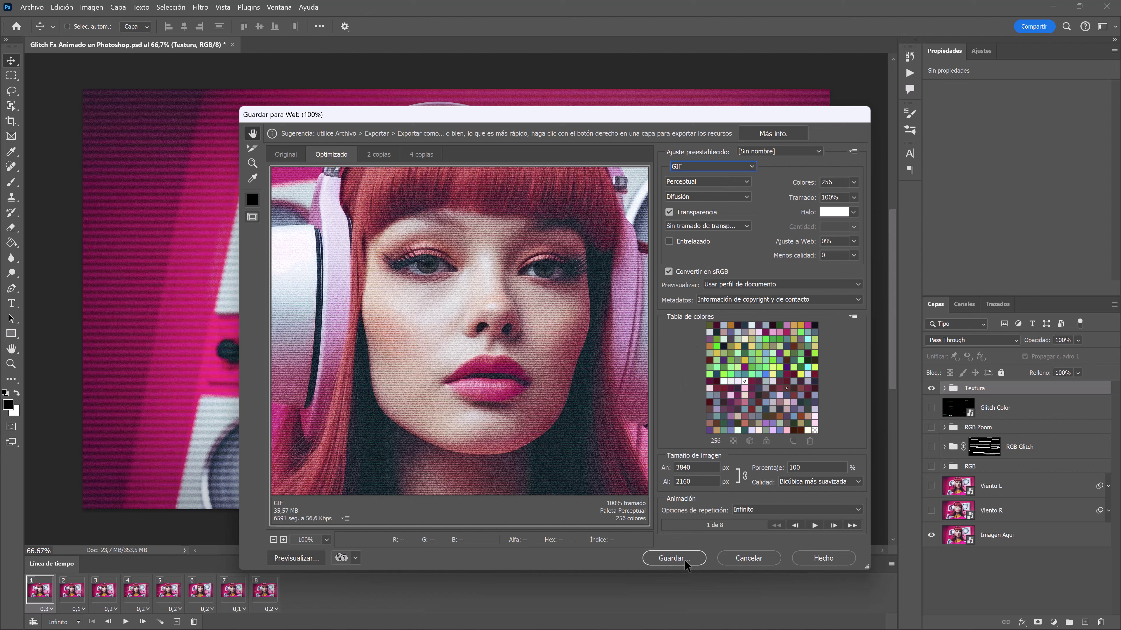
{"action": "left_click", "coordinate": [674, 558]}
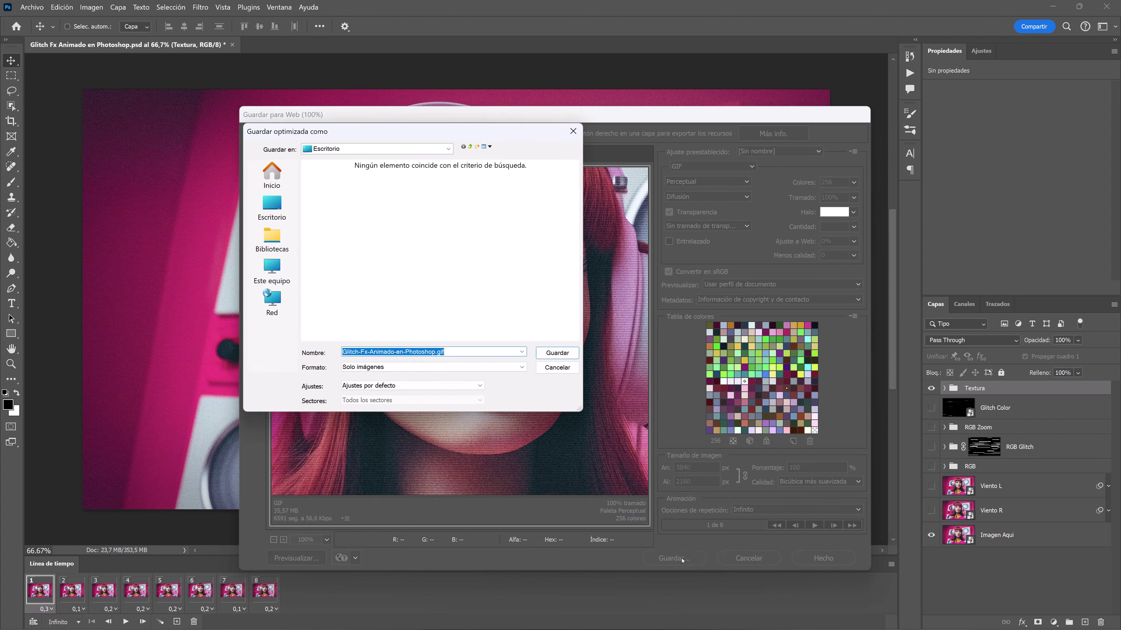
Save the animated GIF as 'Glitch Animado' on the Escritorio.
{"action": "type", "text": "Glitch"}
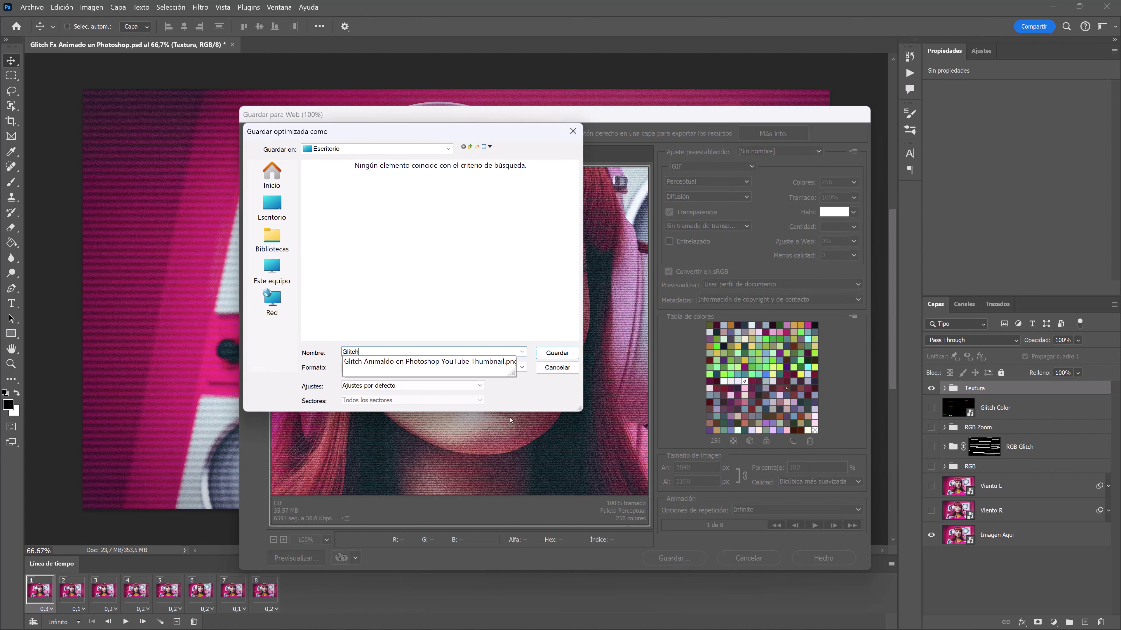
{"action": "type", "text": " Animado"}
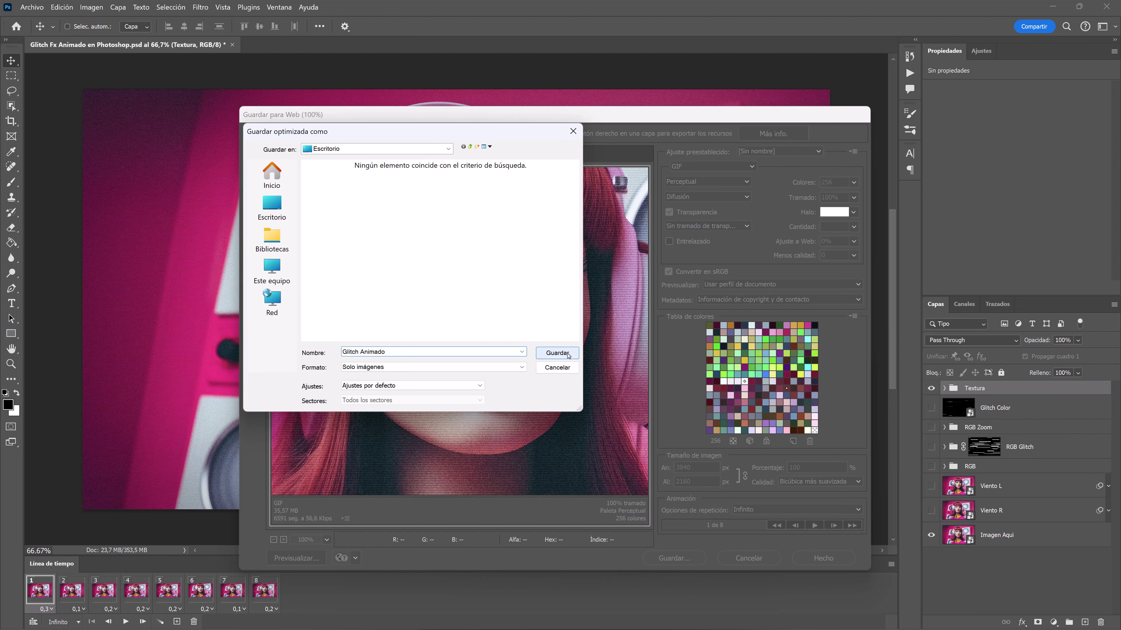
{"action": "left_click", "coordinate": [568, 356]}
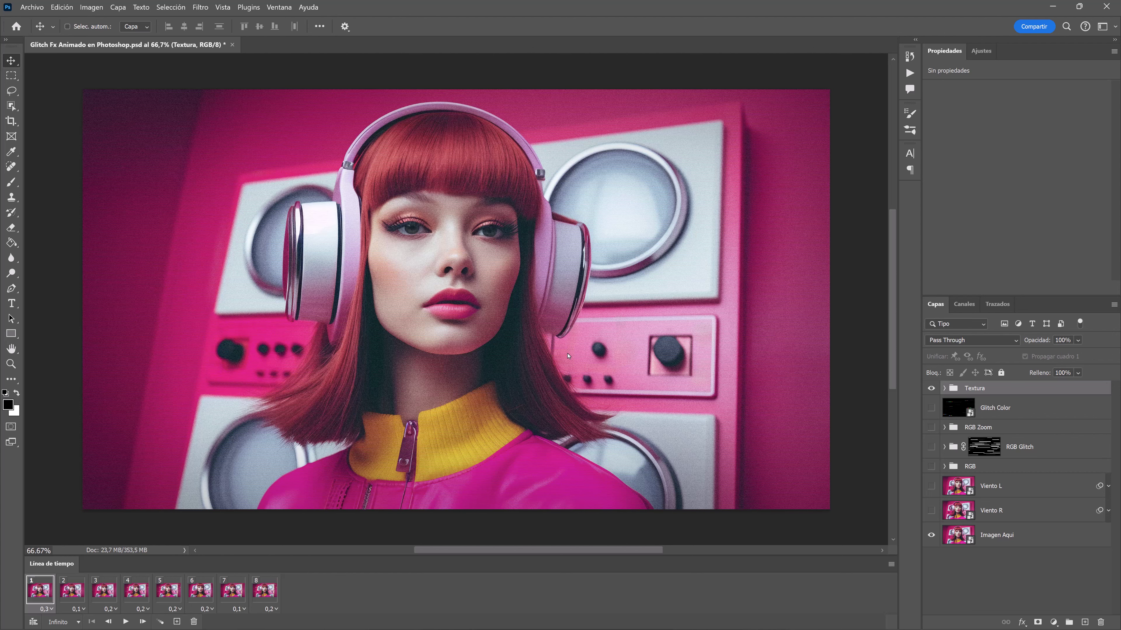
Open the Imagen Aqui smart object and place the cyberpunk warrior portrait as an embedded image.
{"action": "double_click", "coordinate": [953, 535]}
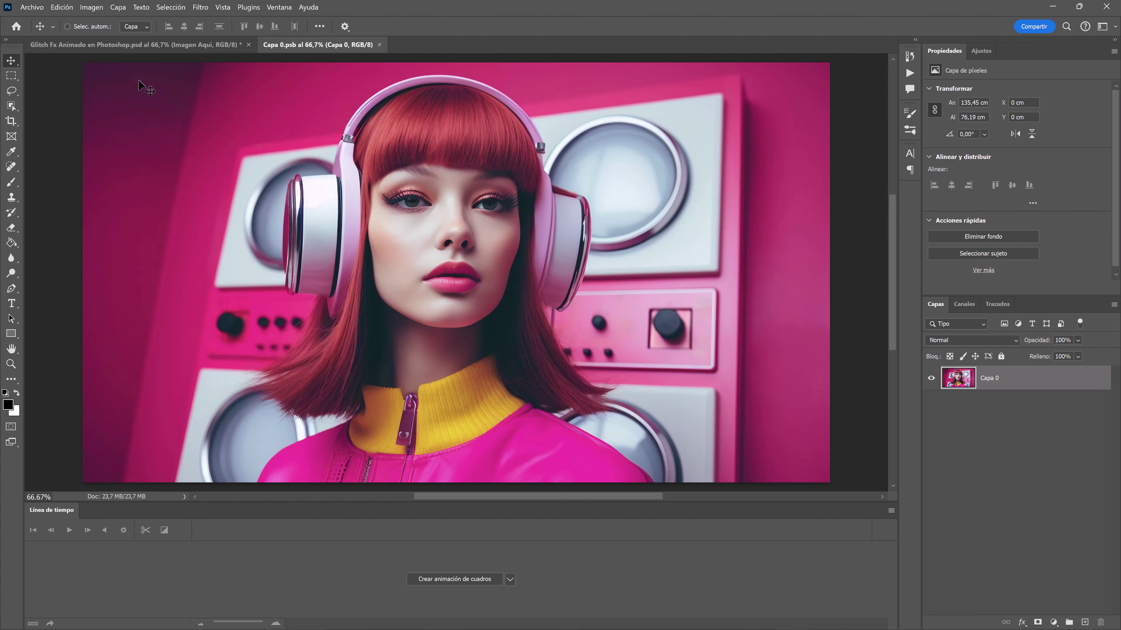
{"action": "left_click", "coordinate": [31, 7]}
{"action": "left_click", "coordinate": [141, 252]}
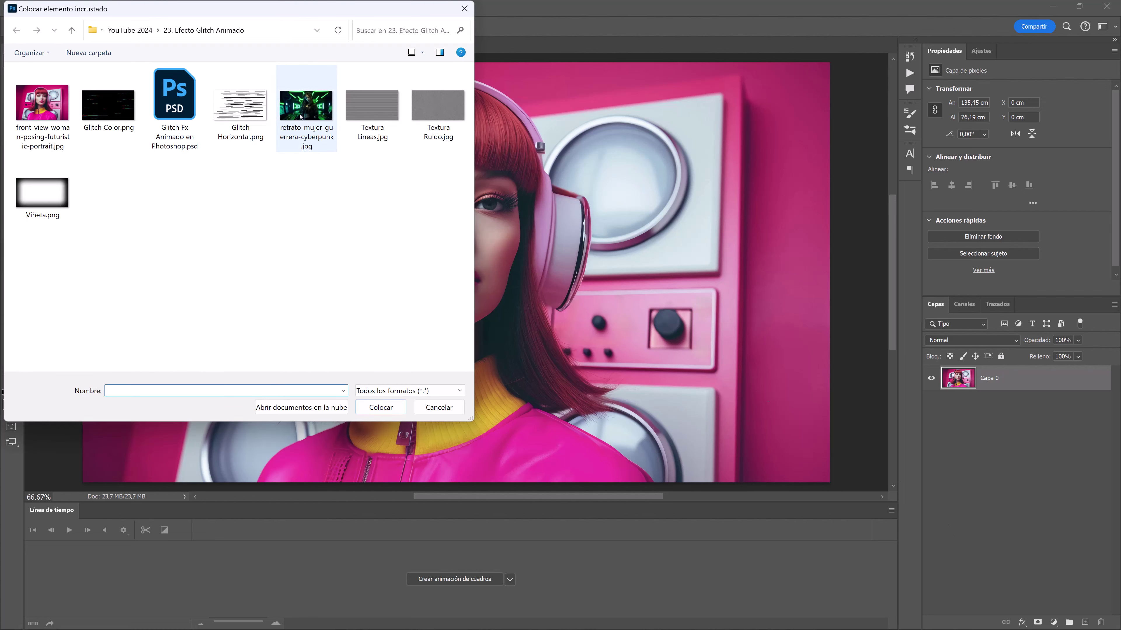
{"action": "left_click", "coordinate": [307, 113]}
{"action": "left_click", "coordinate": [380, 403]}
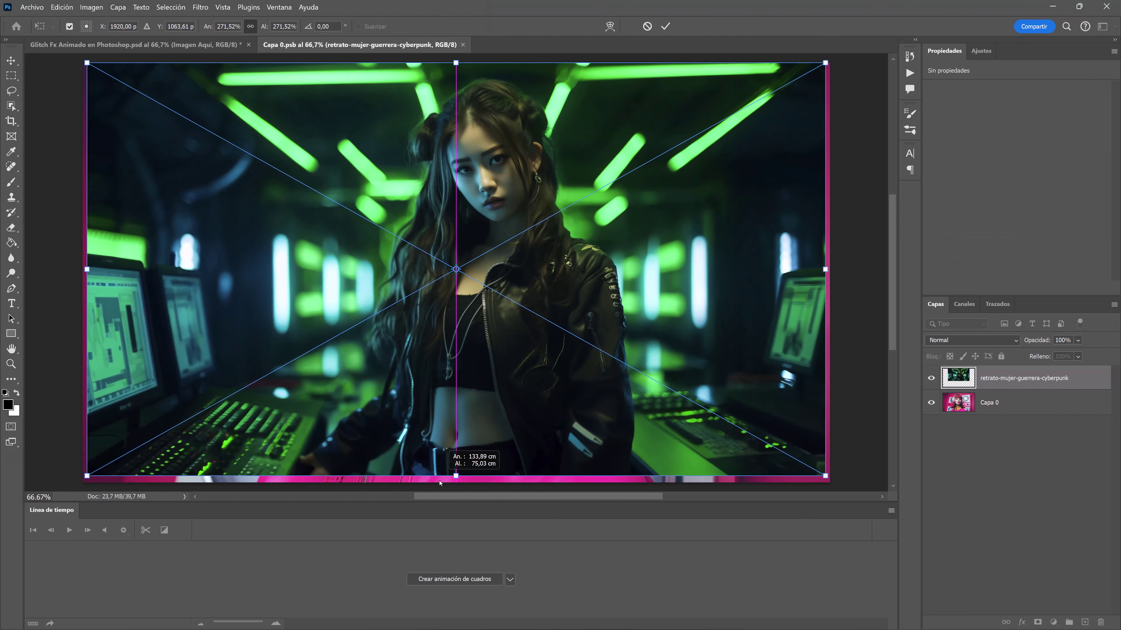
Scale the placed image to fill the canvas, then save and close the smart object.
{"action": "left_click_drag", "start_coordinate": [455, 349], "coordinate": [455, 482]}
{"action": "key", "text": "Return"}
{"action": "key", "text": "ctrl+s"}
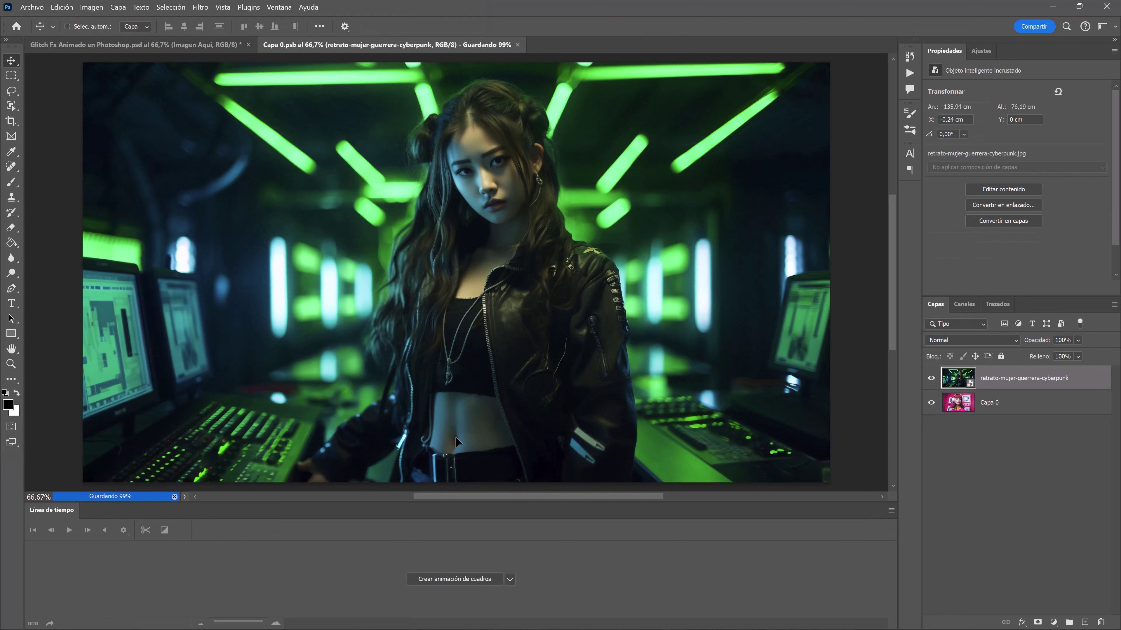
{"action": "left_click", "coordinate": [467, 45]}
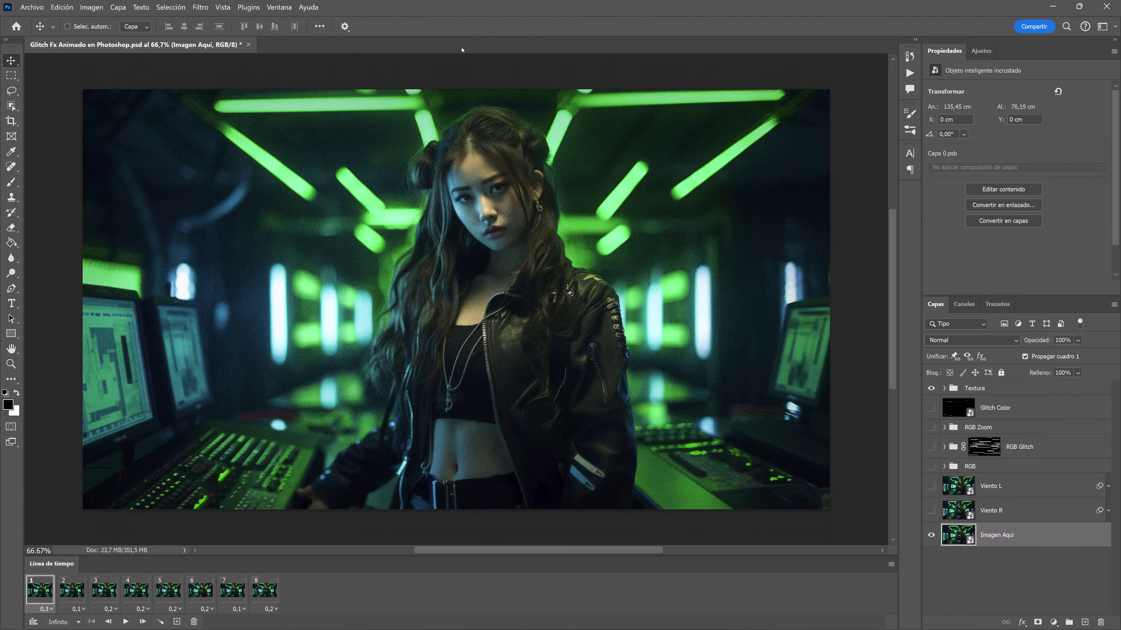
{"action": "left_click", "coordinate": [126, 621]}
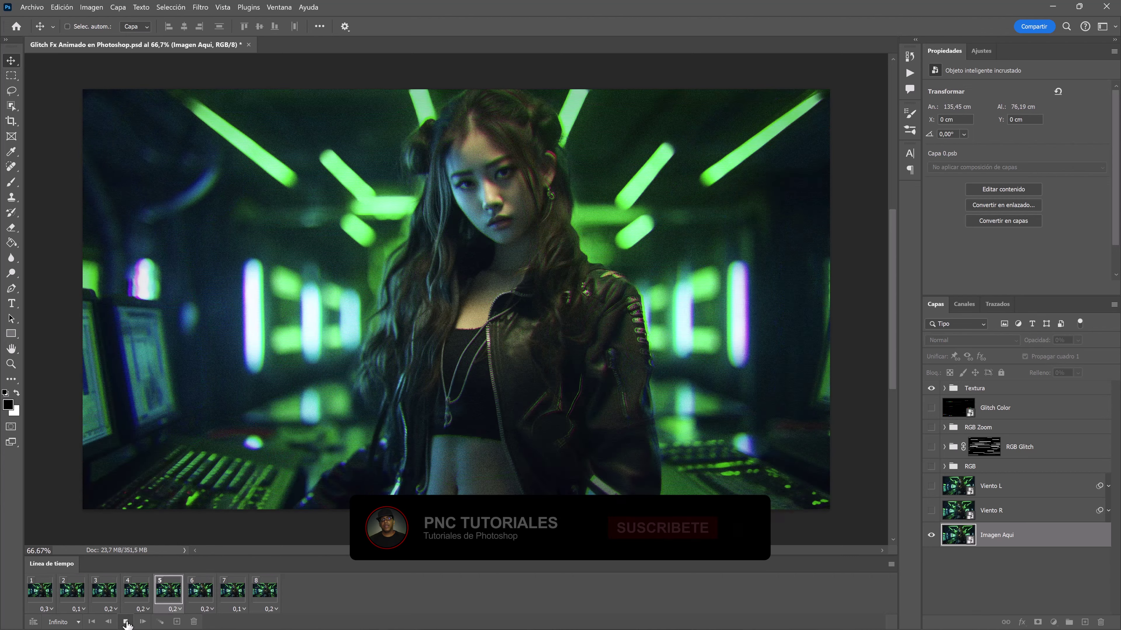
{"action": "left_click", "coordinate": [126, 622]}
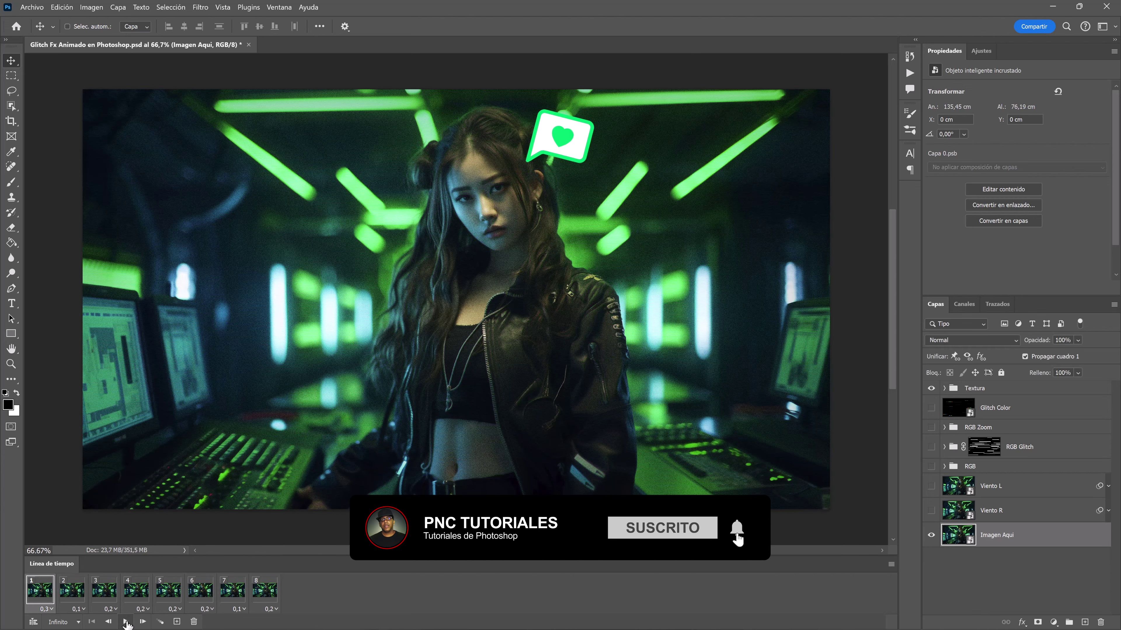